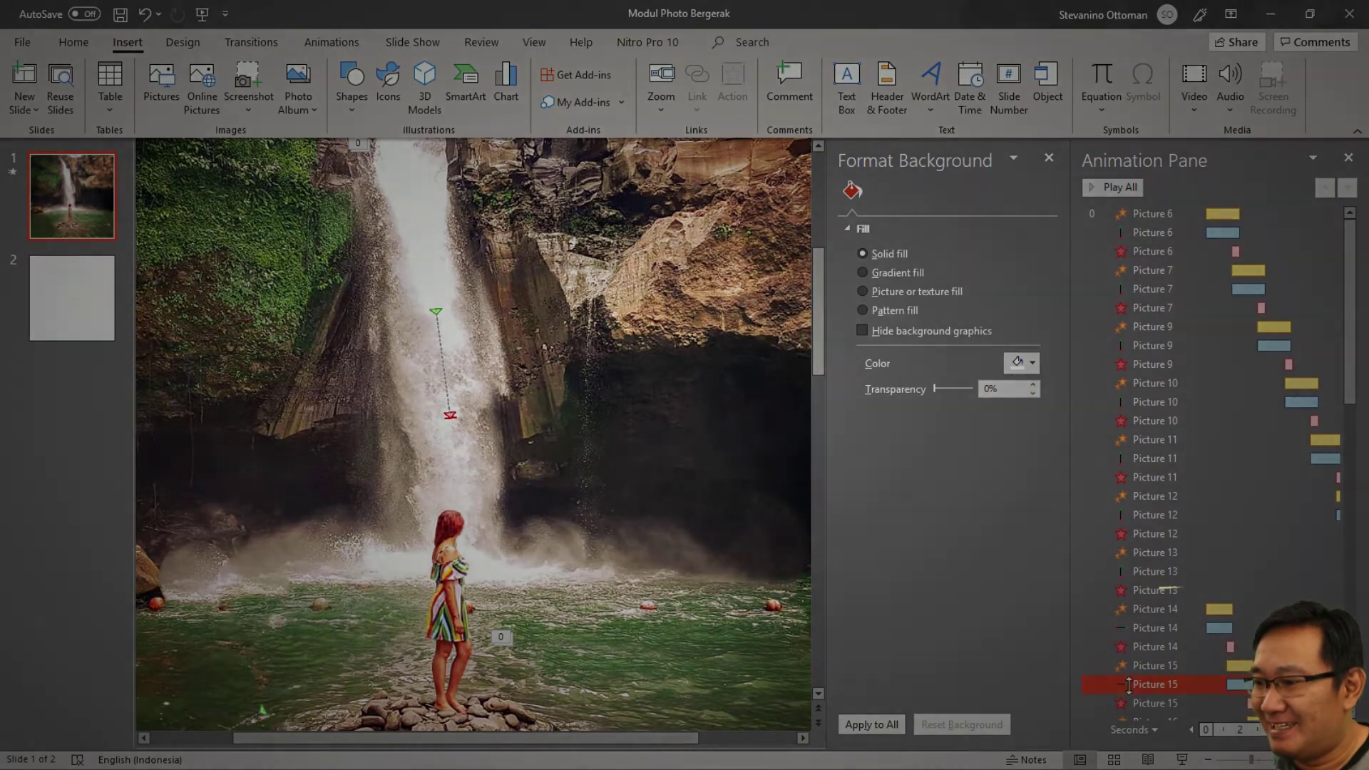
Play slide 1 as a slideshow, then copy its waterfall photo.
{"action": "left_click", "coordinate": [1183, 760]}
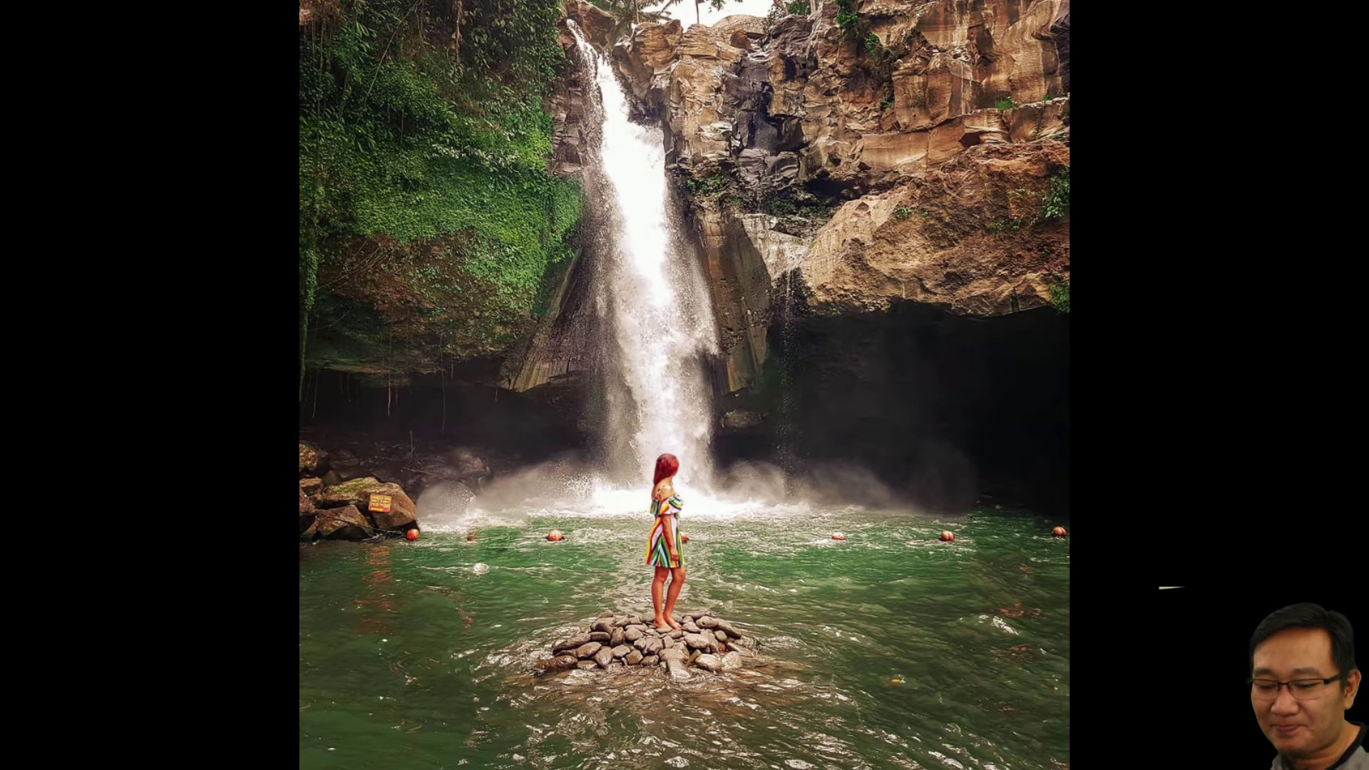
{"action": "key", "text": "Escape"}
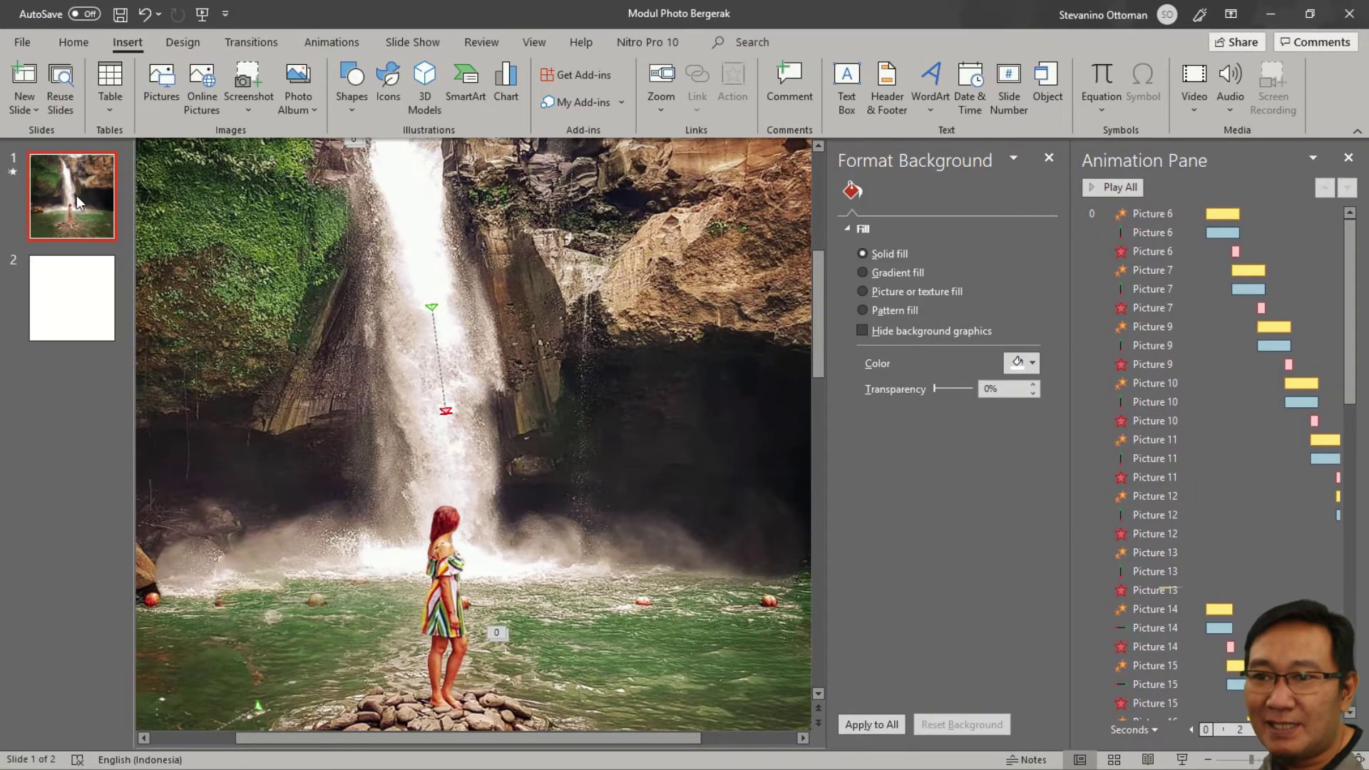
{"action": "left_click", "coordinate": [185, 444]}
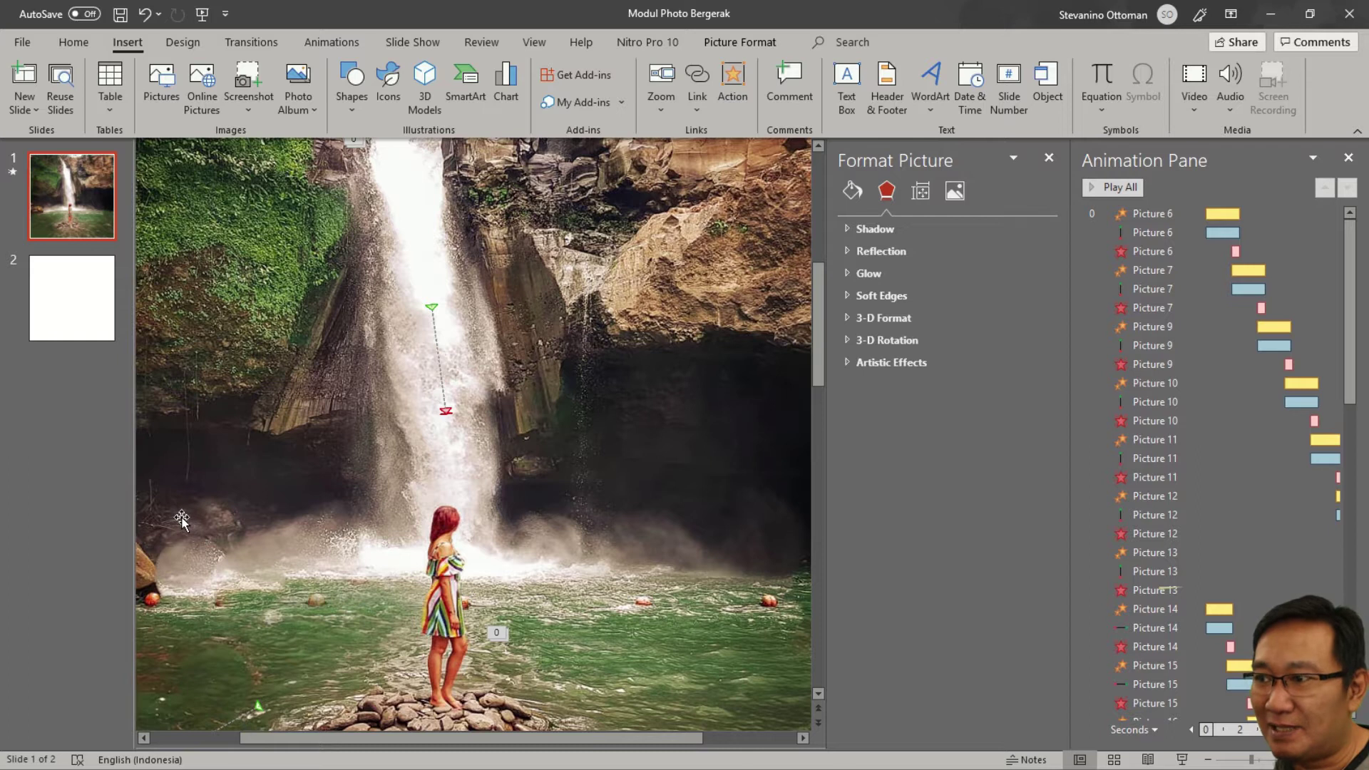
{"action": "scroll", "coordinate": [181, 521], "scroll_direction": "down", "scroll_amount": 1}
{"action": "right_click", "coordinate": [180, 507]}
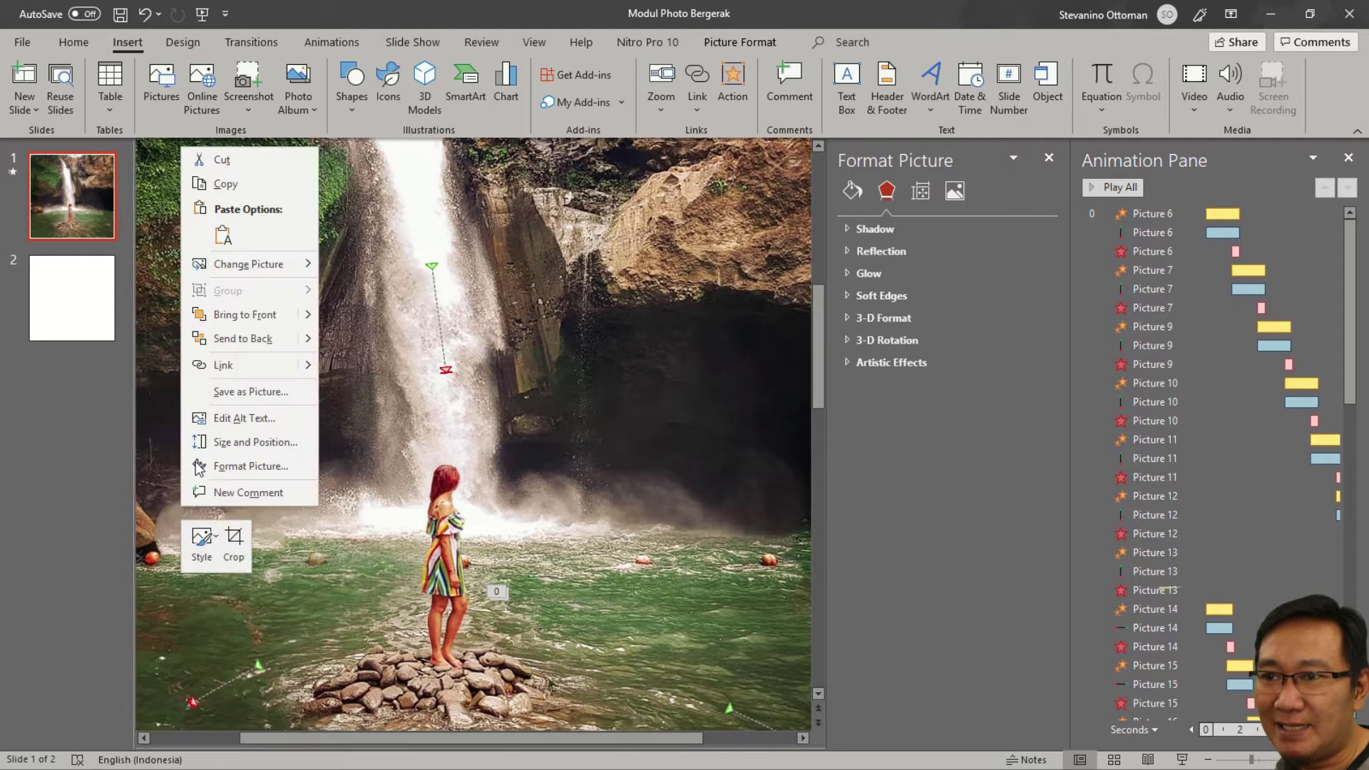
{"action": "left_click", "coordinate": [214, 183]}
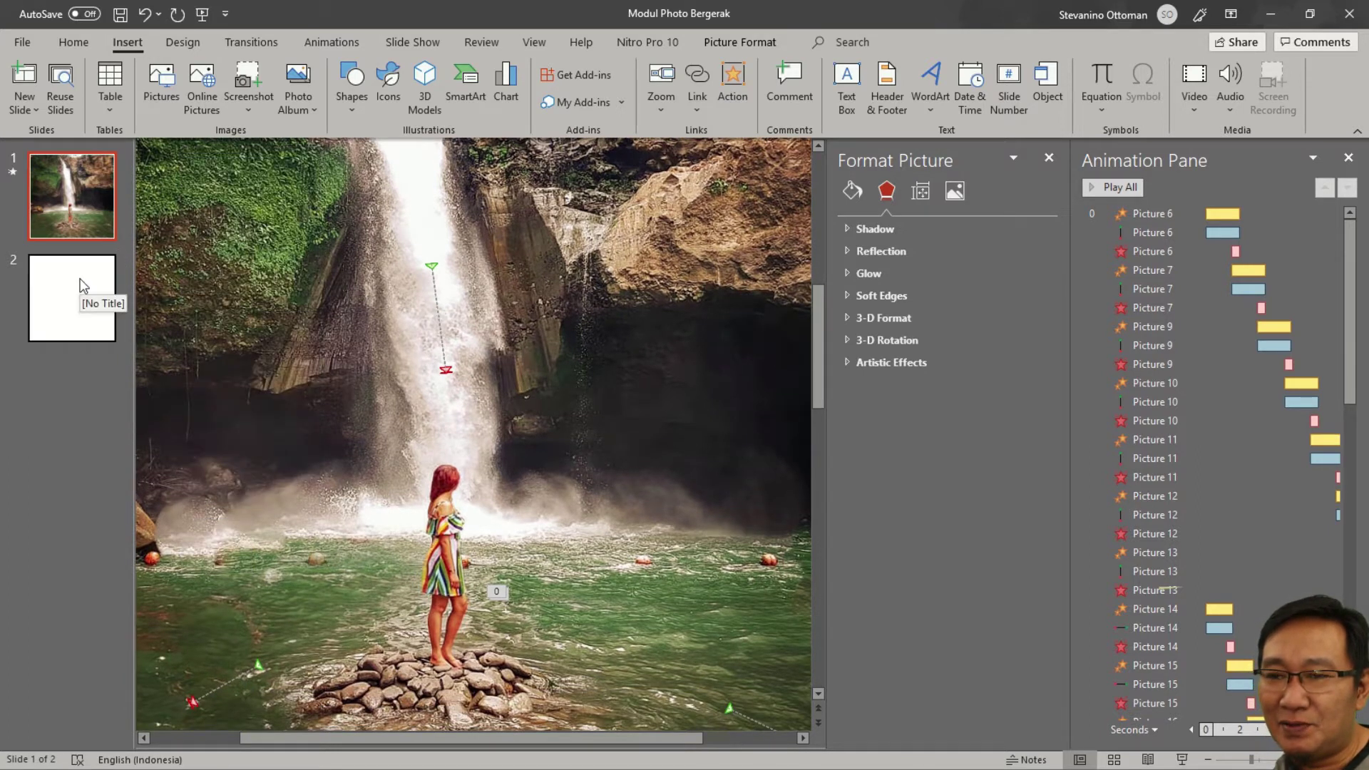
Show blank slide 2 and narrow the background formatting and animation panes.
{"action": "left_click", "coordinate": [88, 396]}
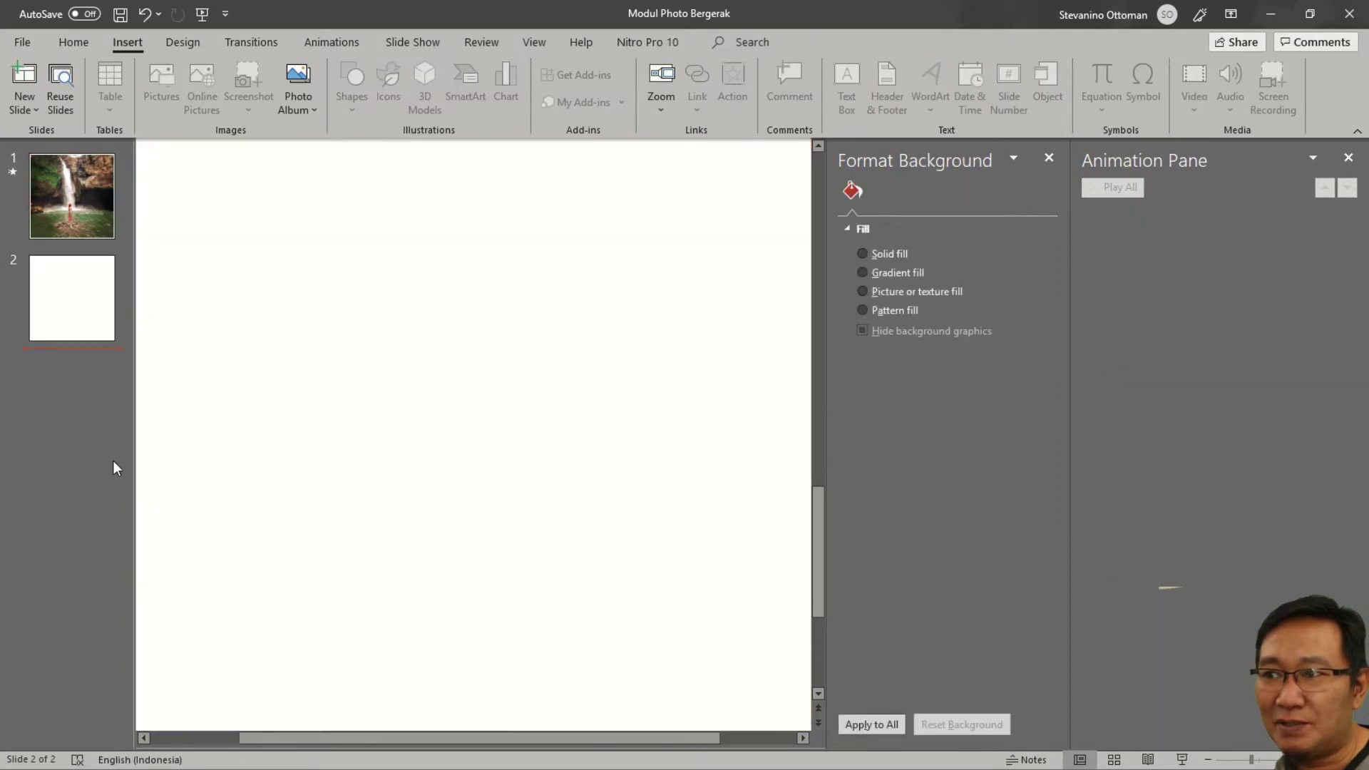
{"action": "scroll", "coordinate": [260, 441], "scroll_direction": "up", "scroll_amount": 3}
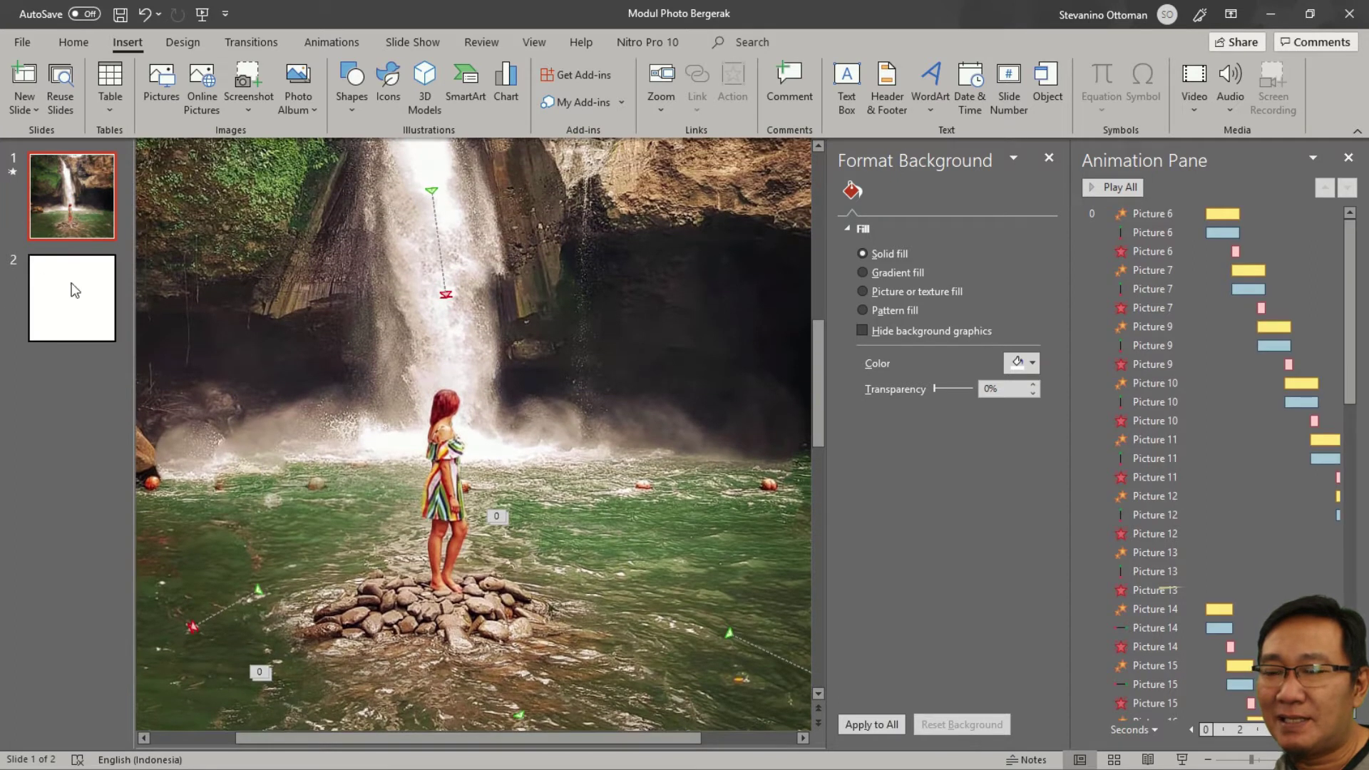
{"action": "left_click", "coordinate": [71, 290]}
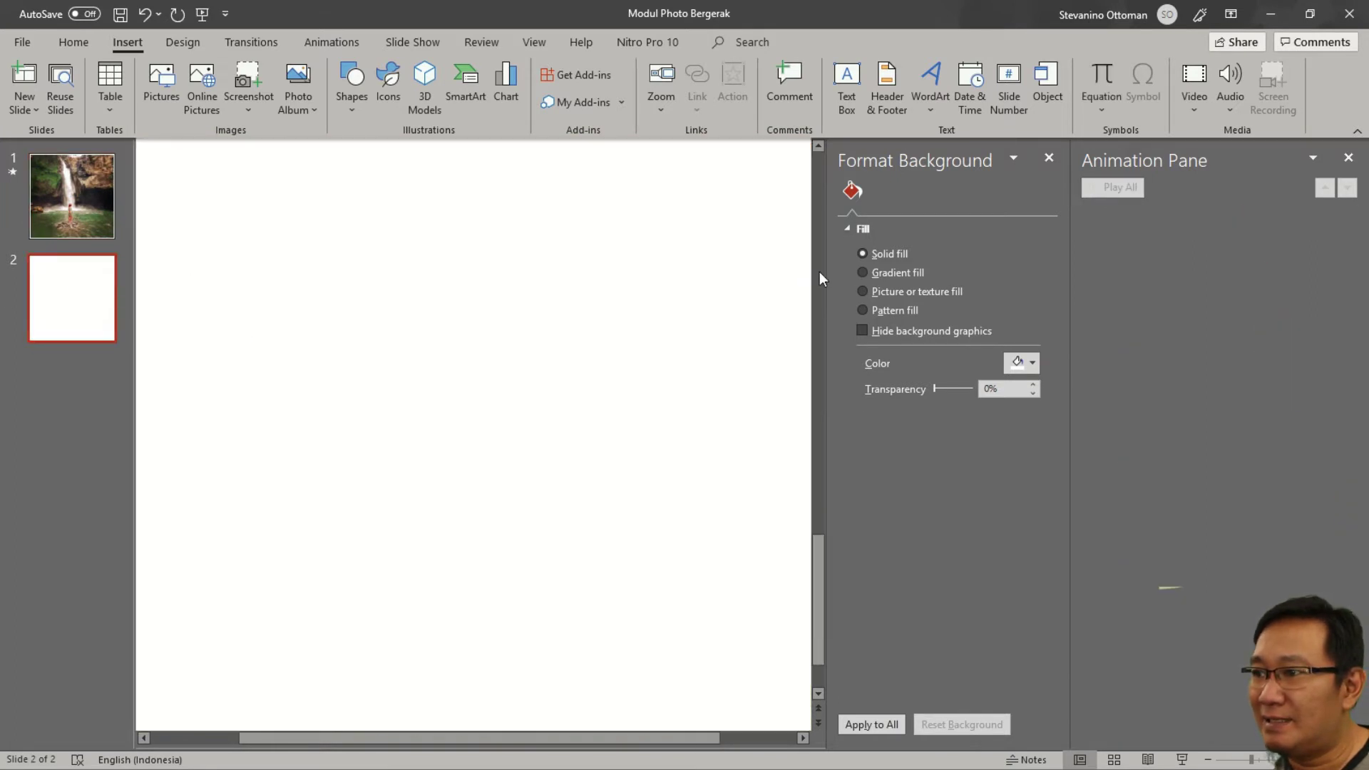
{"action": "left_click_drag", "start_coordinate": [821, 275], "coordinate": [1082, 300]}
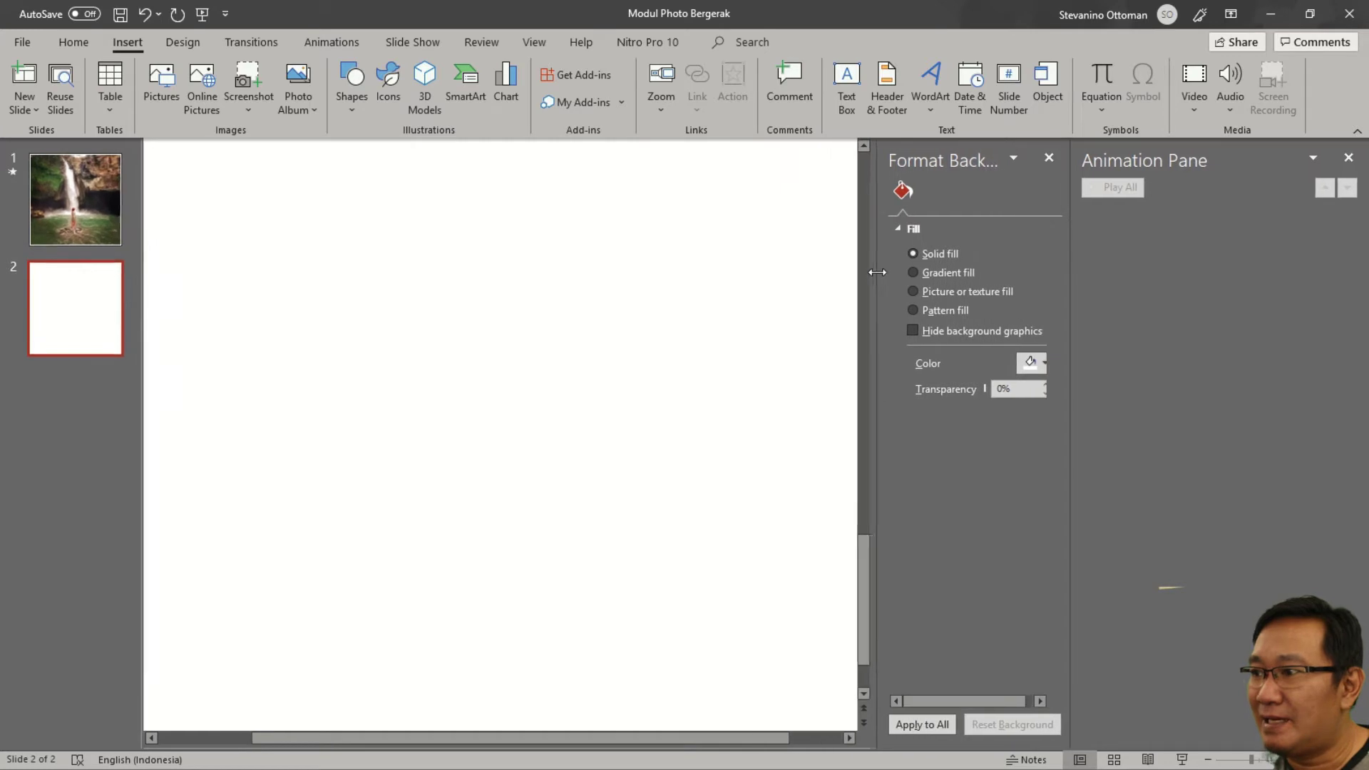
{"action": "left_click_drag", "start_coordinate": [1074, 295], "coordinate": [1208, 292]}
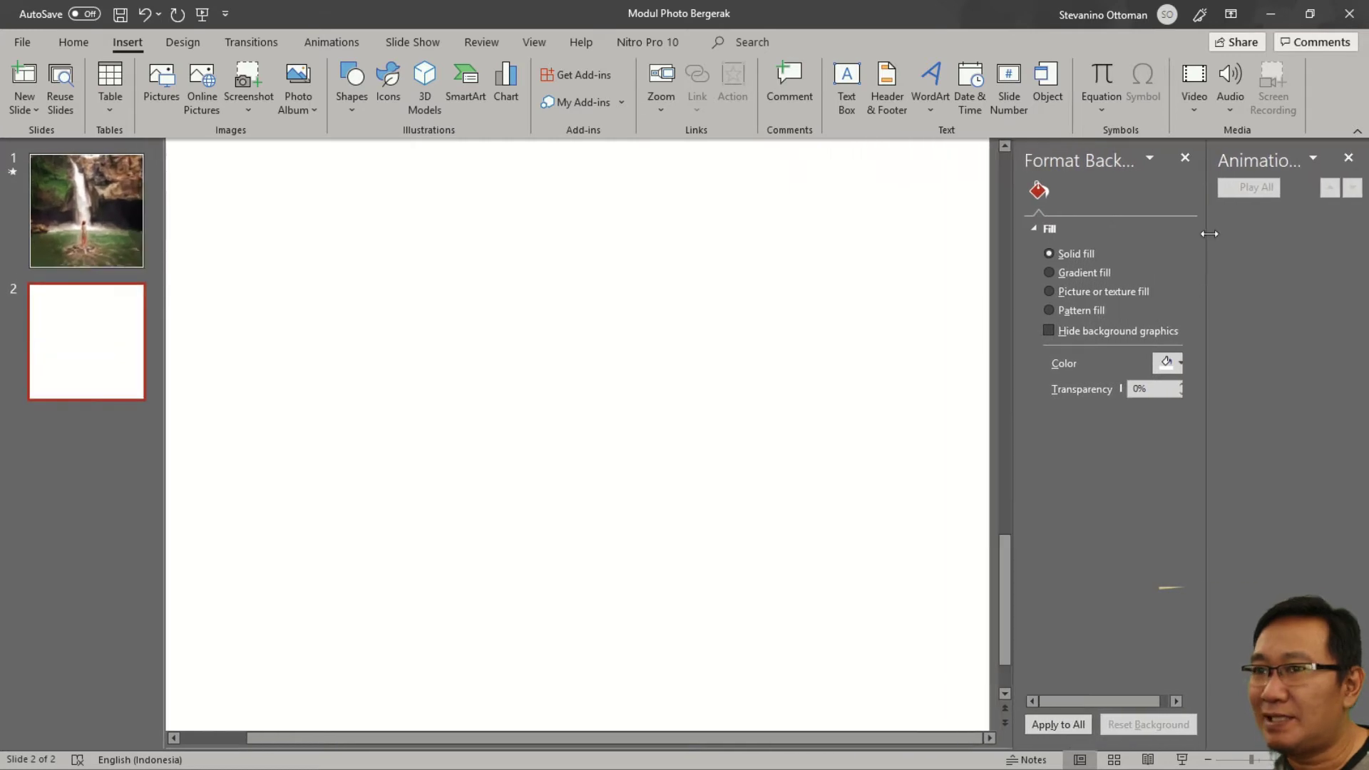
{"action": "left_click", "coordinate": [169, 43]}
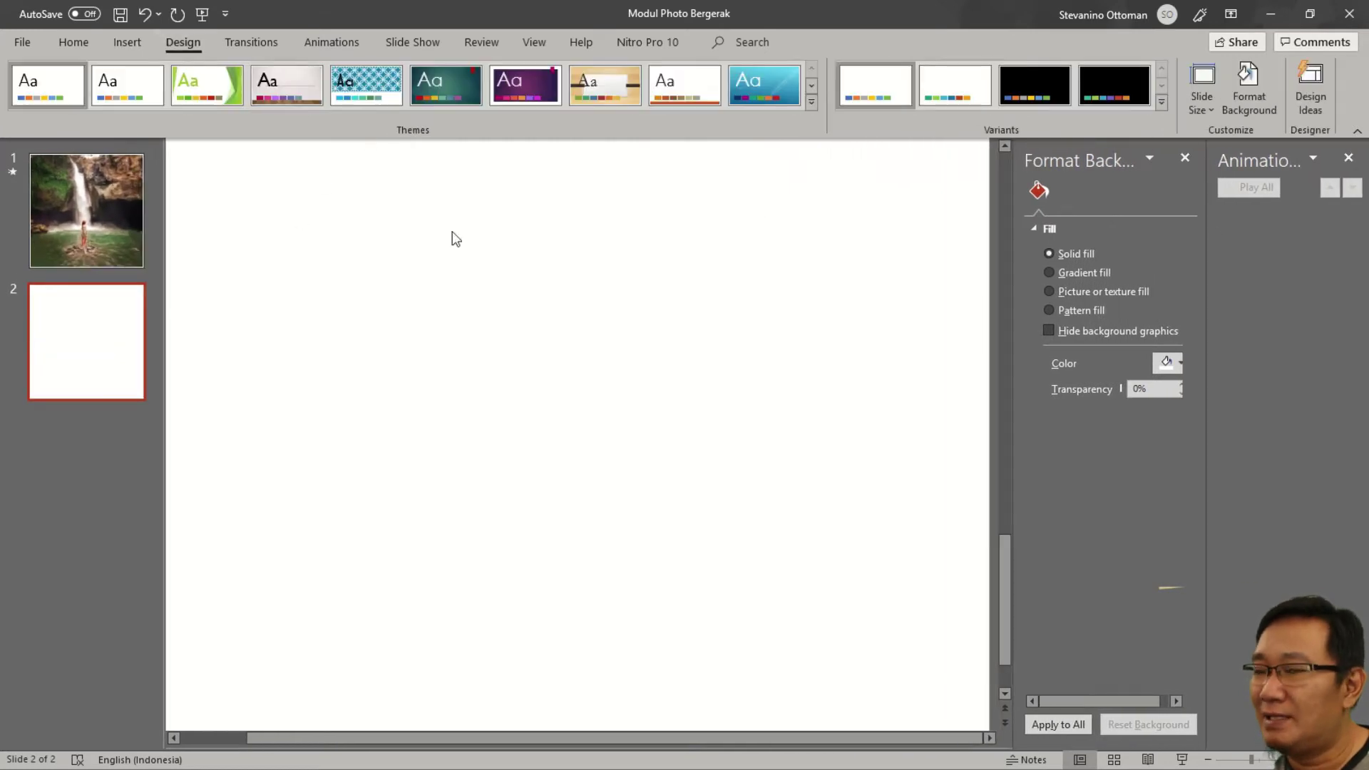
{"action": "left_click", "coordinate": [105, 236]}
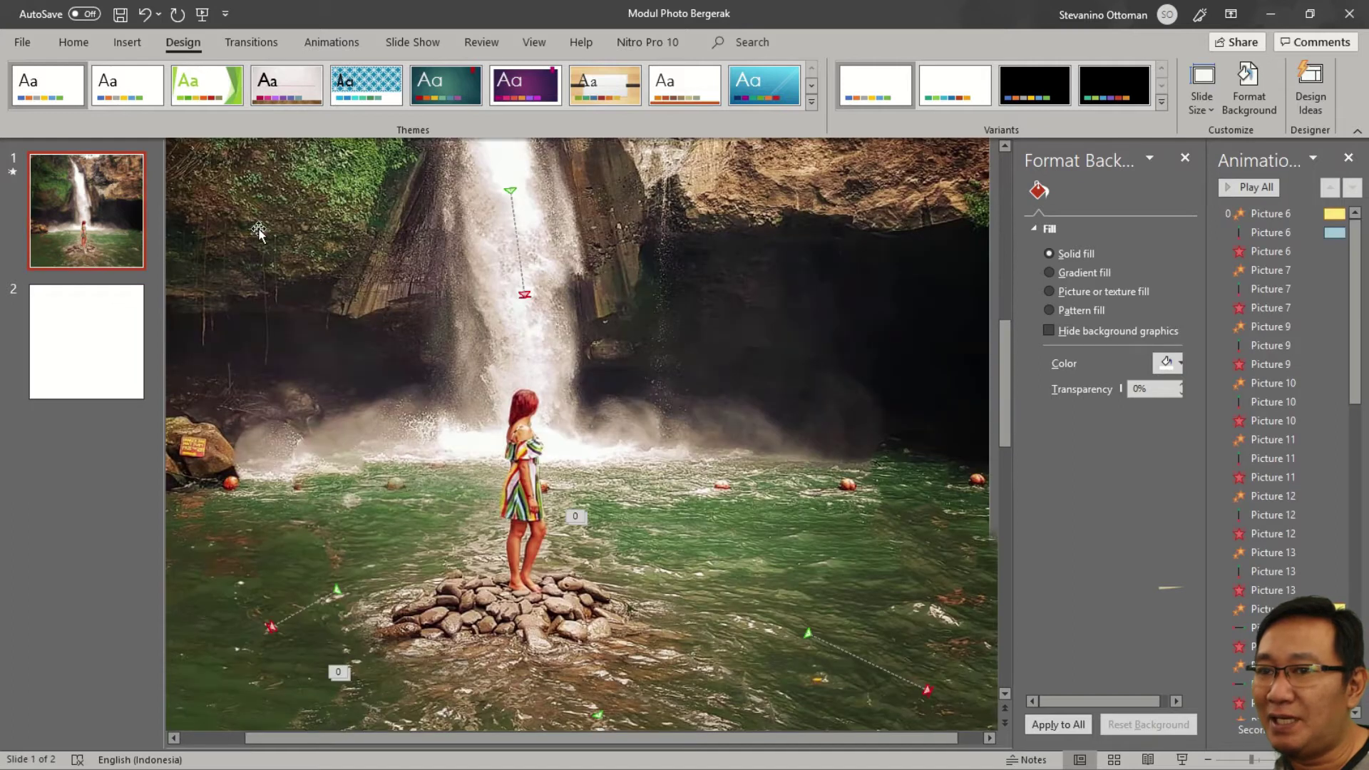
{"action": "left_click", "coordinate": [88, 335]}
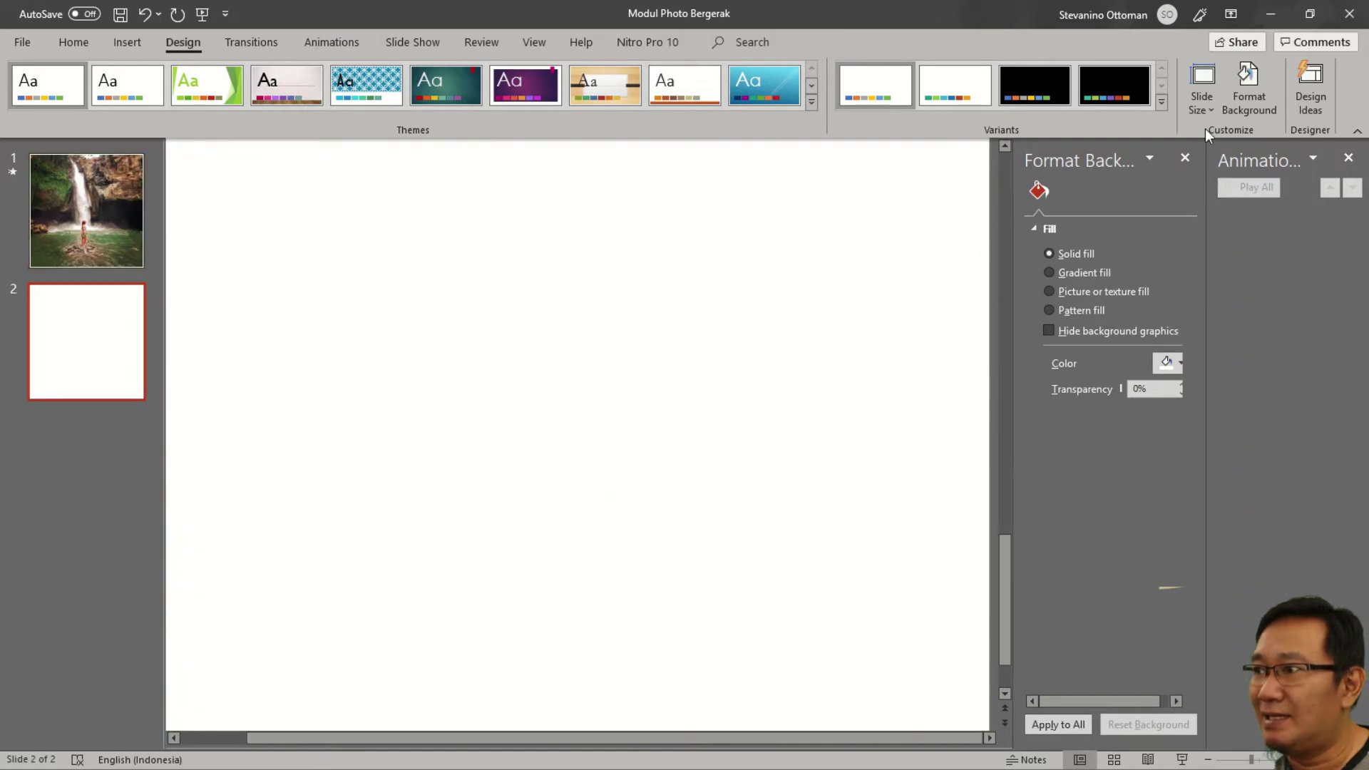
{"action": "left_click", "coordinate": [1211, 111]}
{"action": "left_click", "coordinate": [1218, 221]}
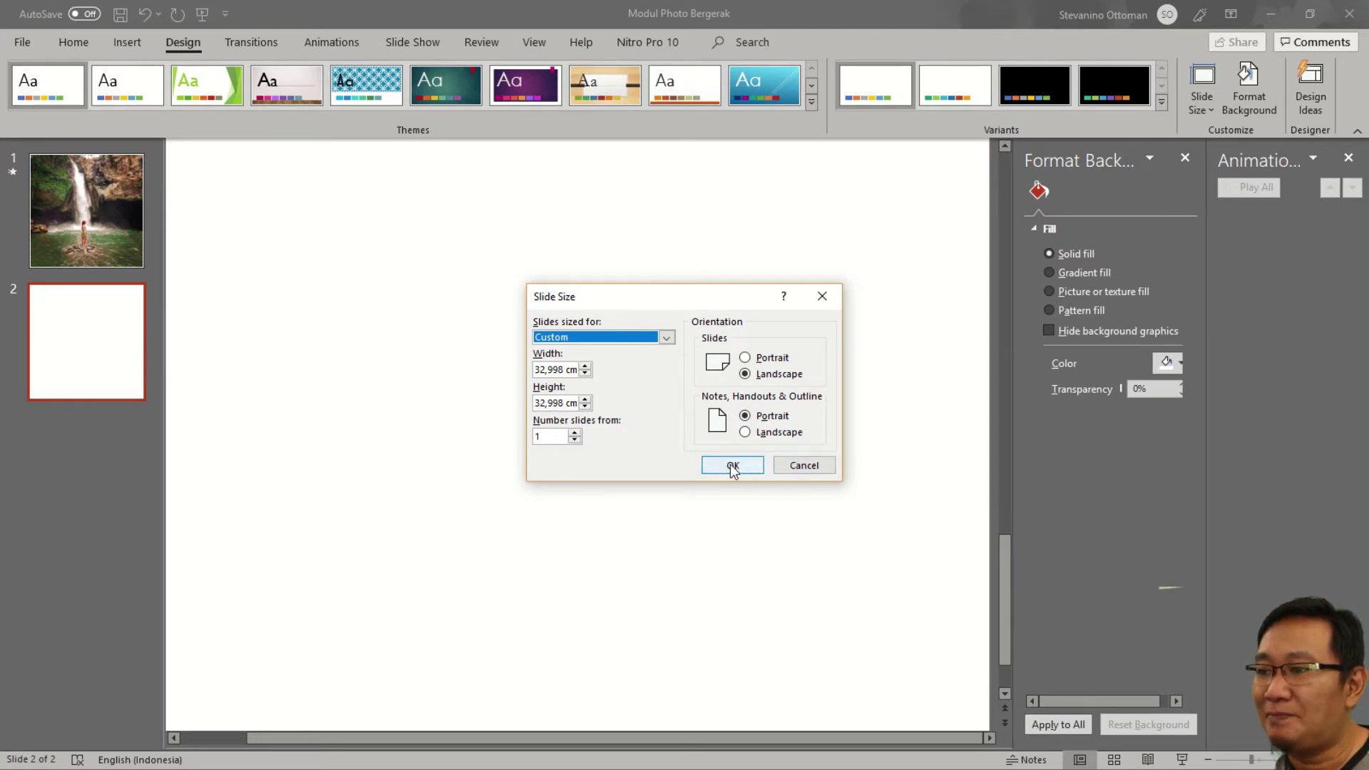
{"action": "left_click", "coordinate": [794, 469]}
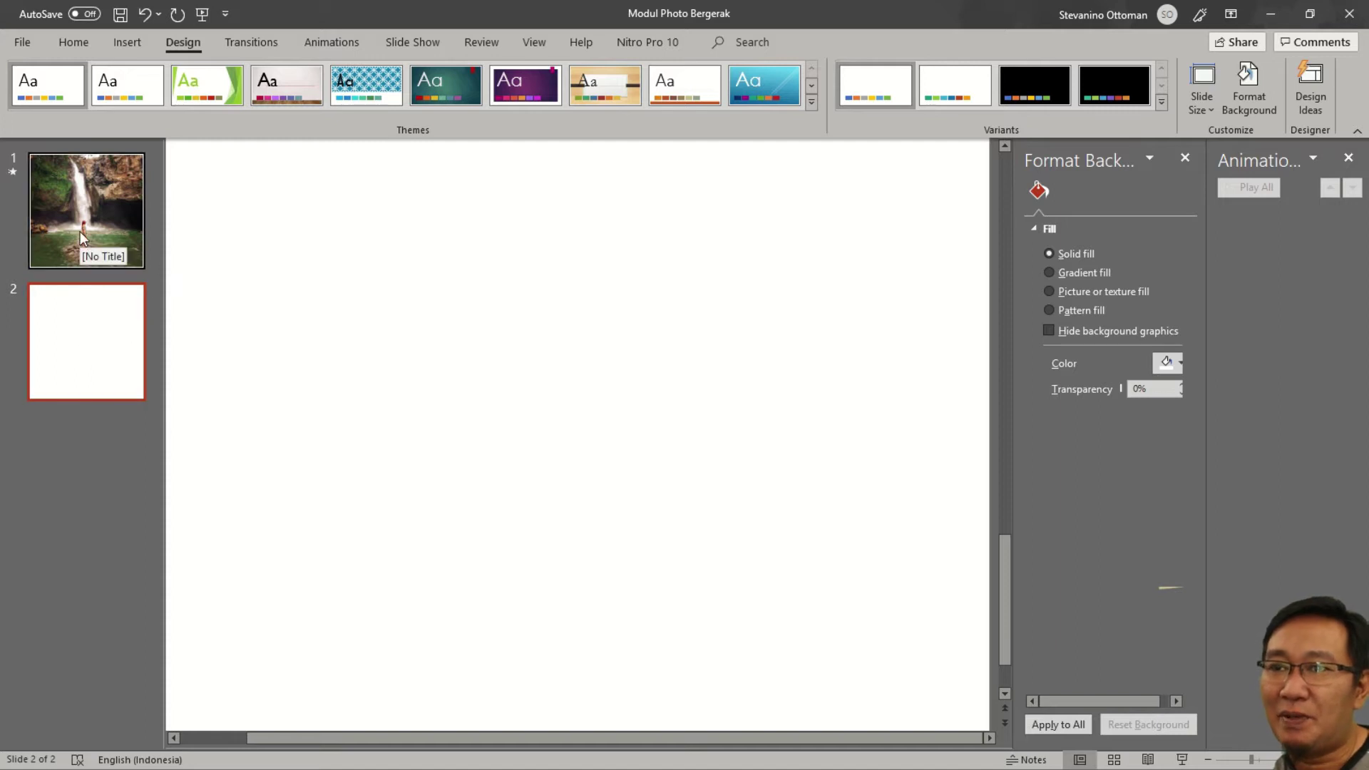
{"action": "left_click", "coordinate": [127, 44]}
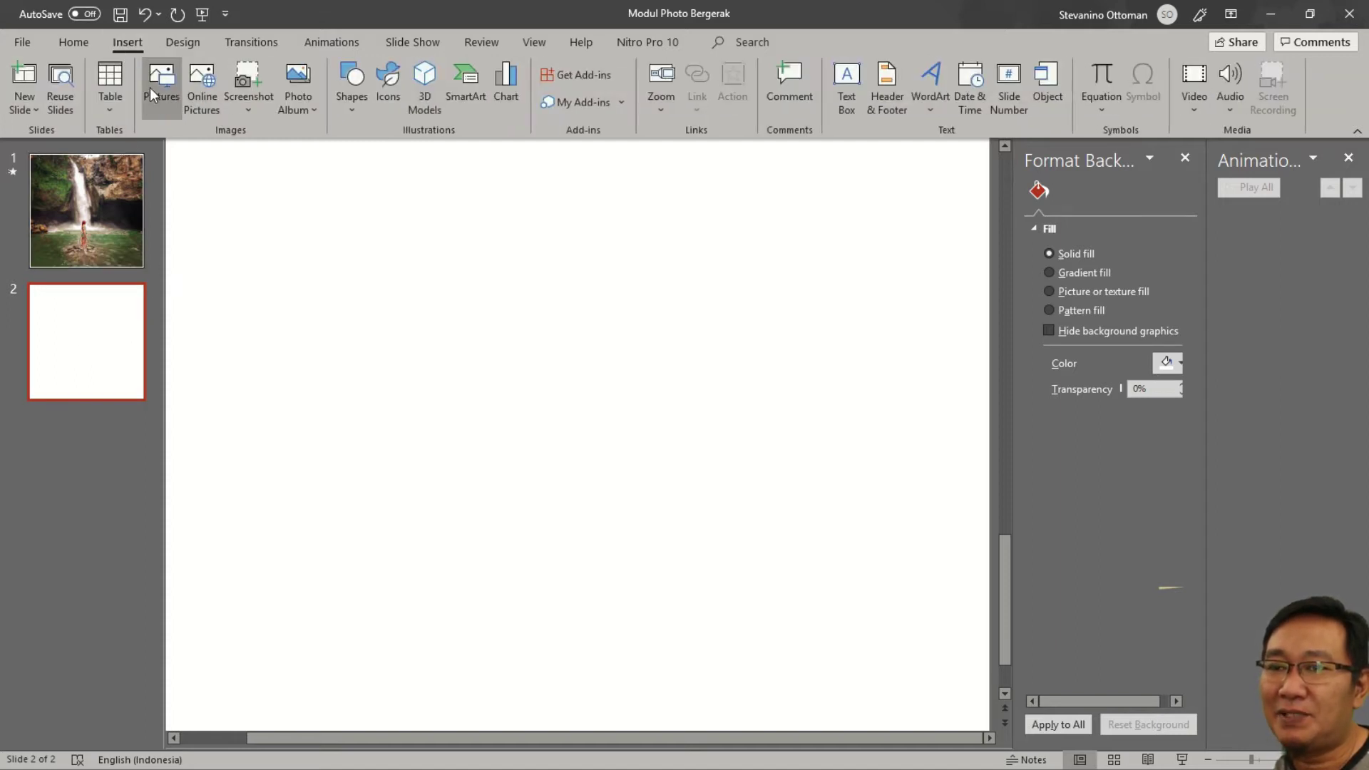
Paste the copied waterfall photo onto blank slide 2.
{"action": "left_click", "coordinate": [87, 234]}
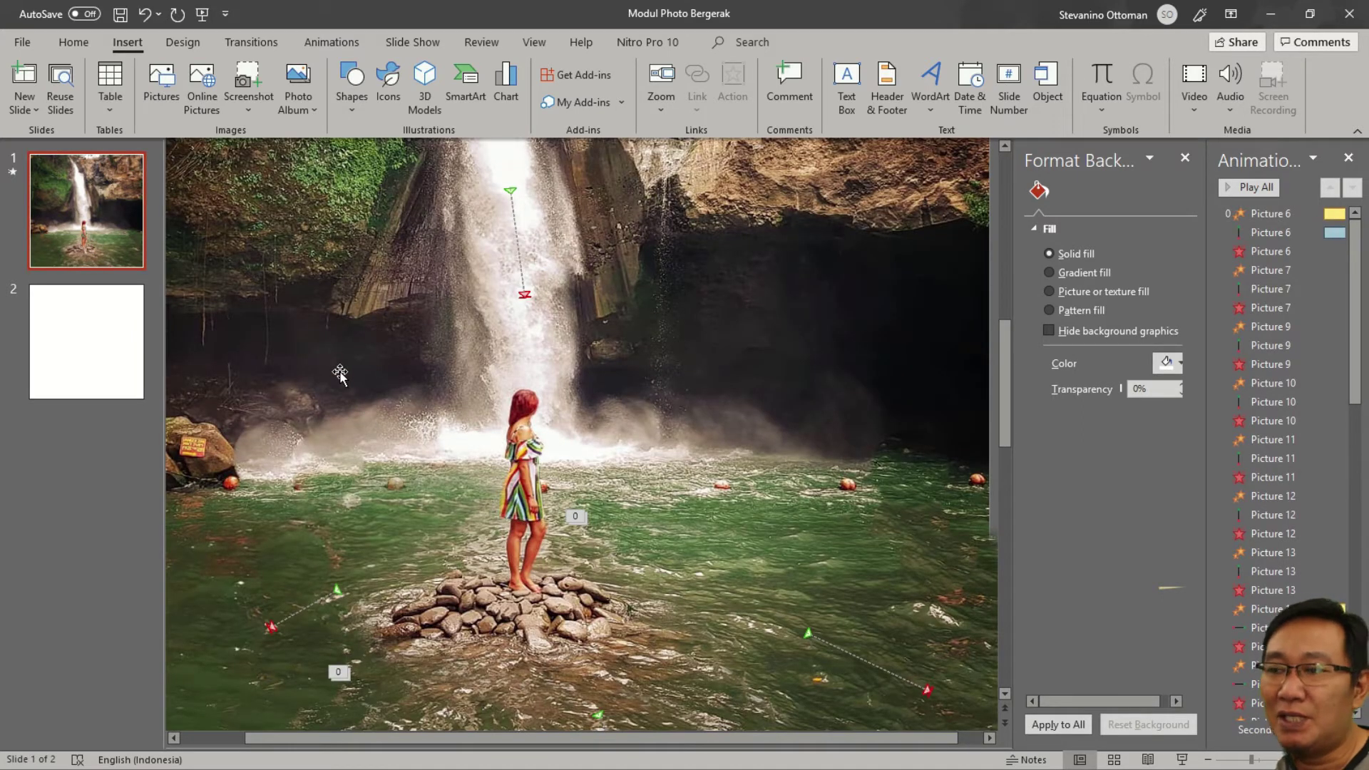
{"action": "left_click", "coordinate": [136, 352]}
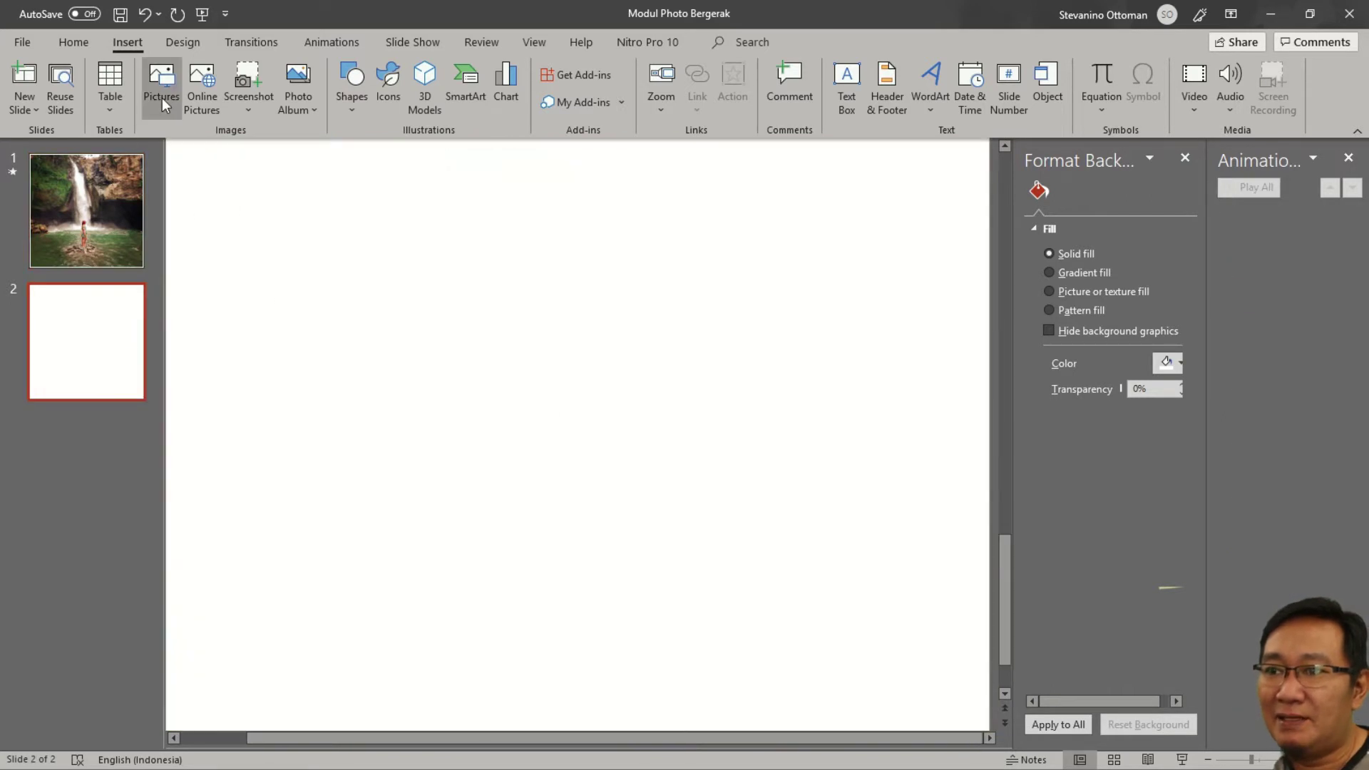
{"action": "left_click", "coordinate": [161, 89]}
{"action": "left_click", "coordinate": [1089, 203]}
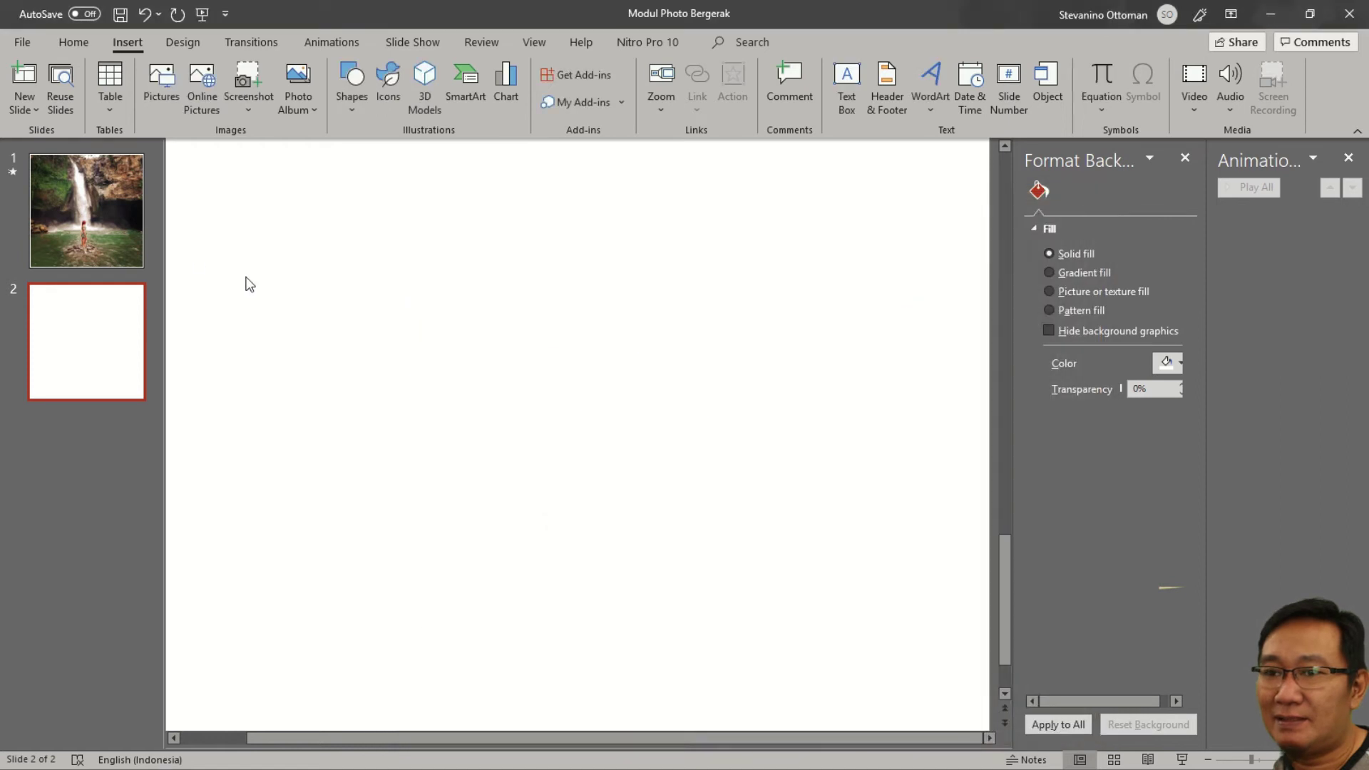
{"action": "left_click", "coordinate": [93, 247]}
{"action": "left_click", "coordinate": [94, 300]}
{"action": "right_click", "coordinate": [288, 328]}
{"action": "left_click", "coordinate": [316, 378]}
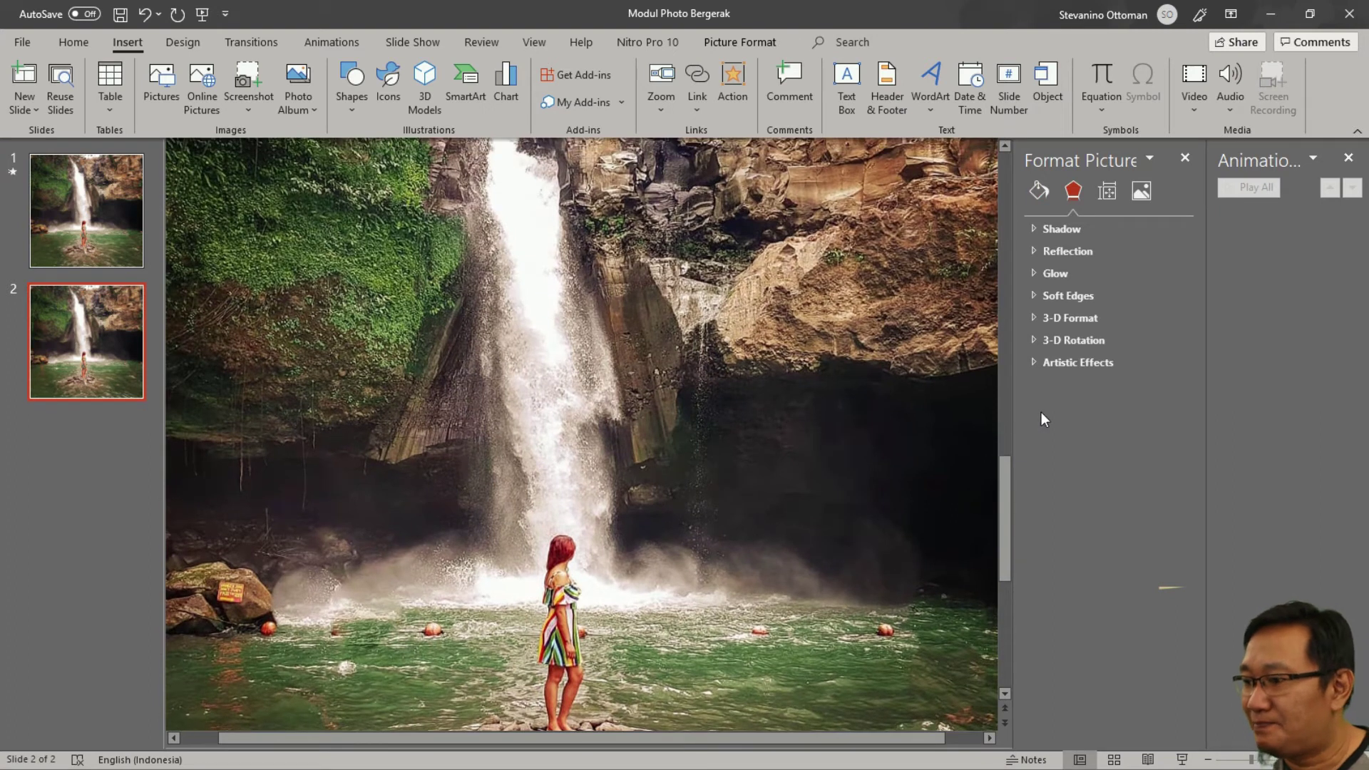
Zoom out so the whole square slide with the photo is visible.
{"action": "left_click", "coordinate": [1240, 762]}
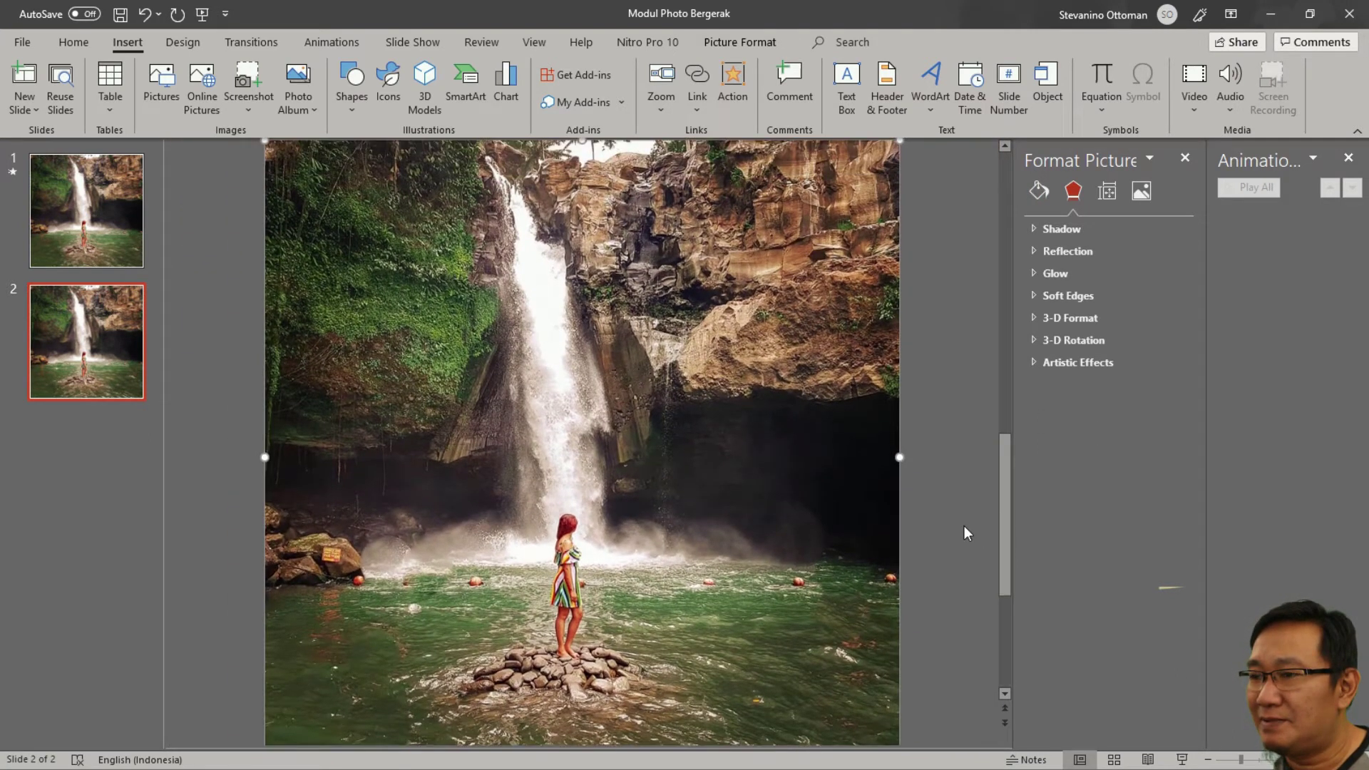
{"action": "scroll", "coordinate": [965, 527], "scroll_direction": "up", "scroll_amount": 2}
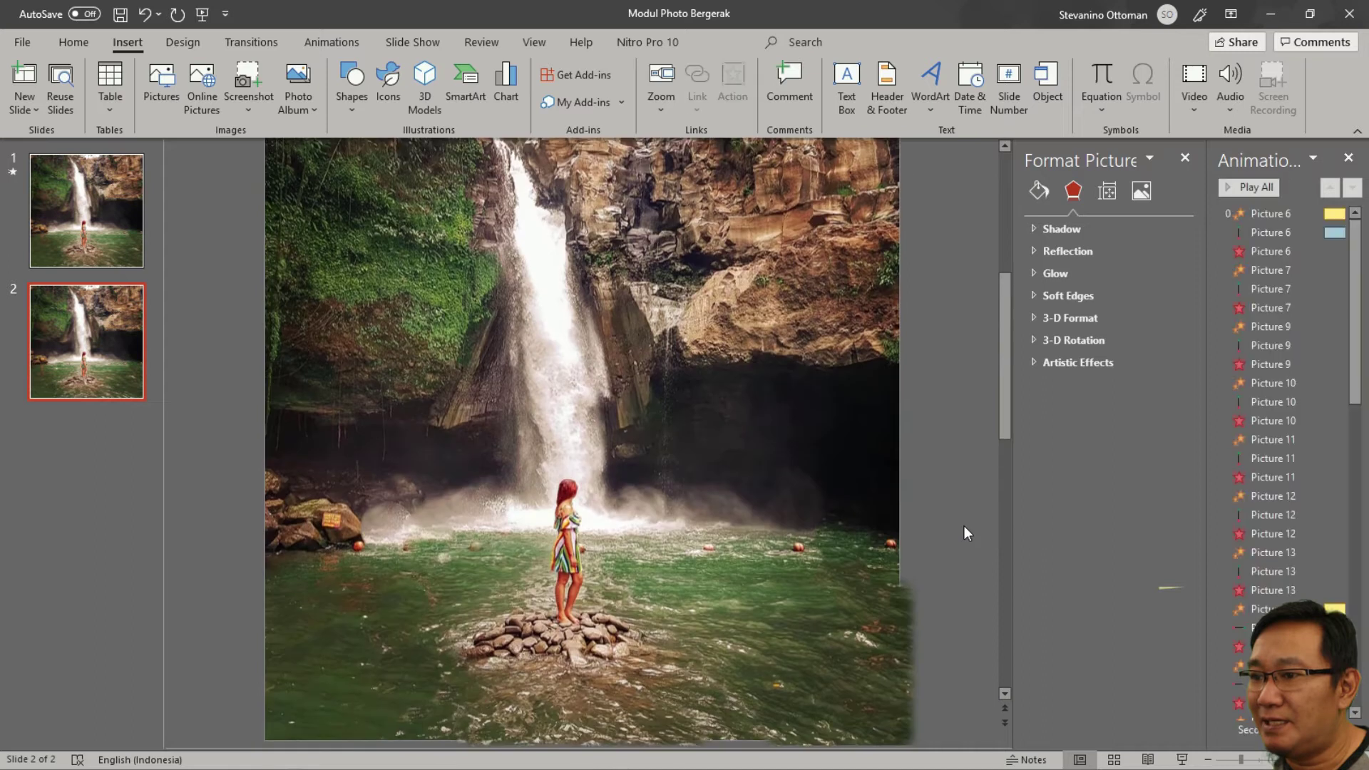
{"action": "left_click", "coordinate": [104, 385]}
{"action": "scroll", "coordinate": [940, 447], "scroll_direction": "up", "scroll_amount": 2}
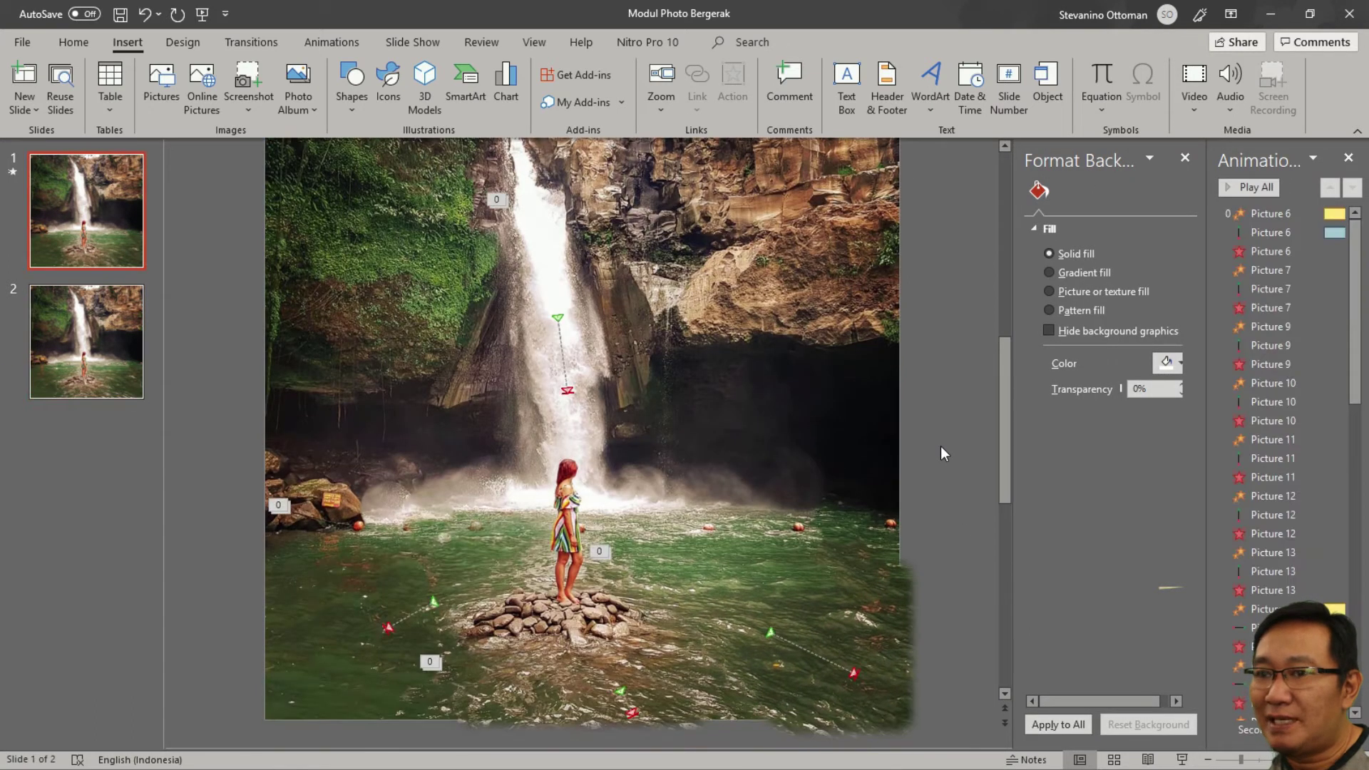
{"action": "scroll", "coordinate": [255, 338], "scroll_direction": "down", "scroll_amount": 2}
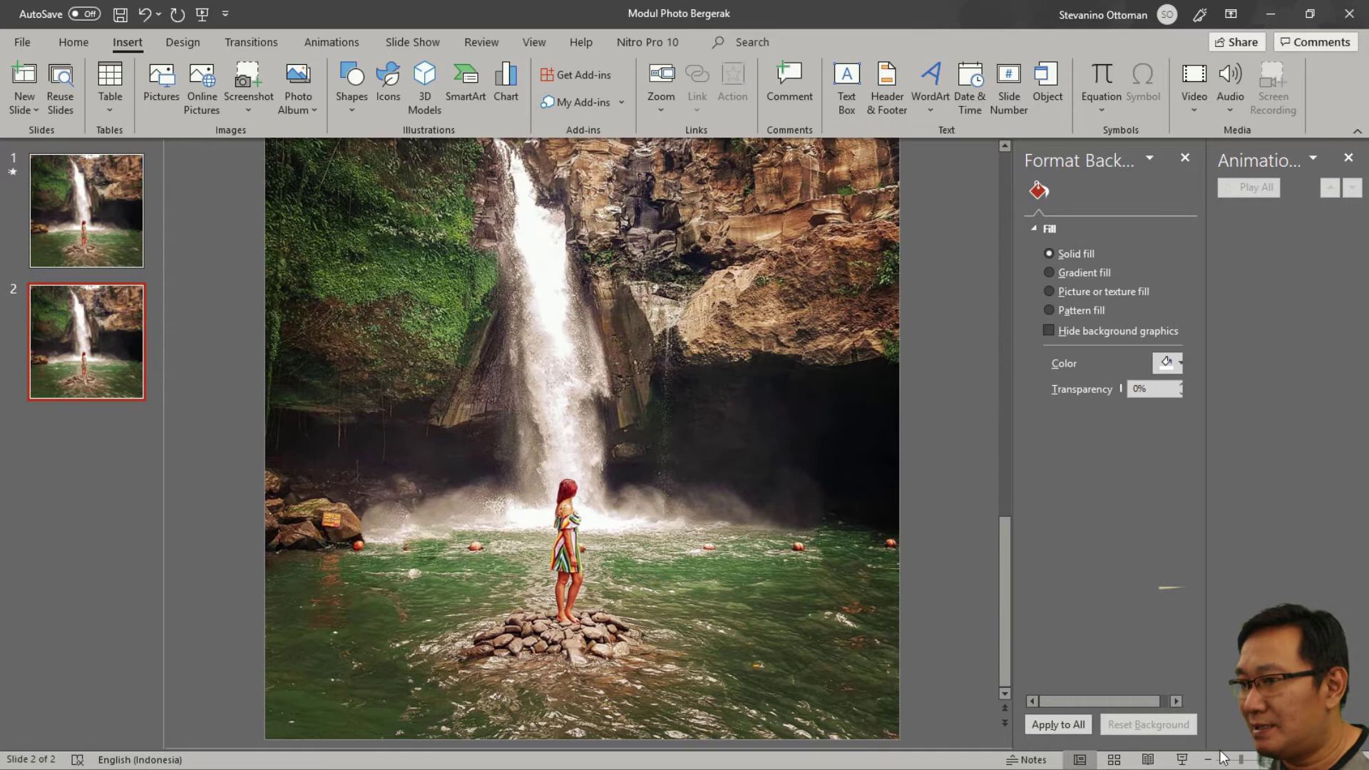
{"action": "left_click", "coordinate": [1233, 759]}
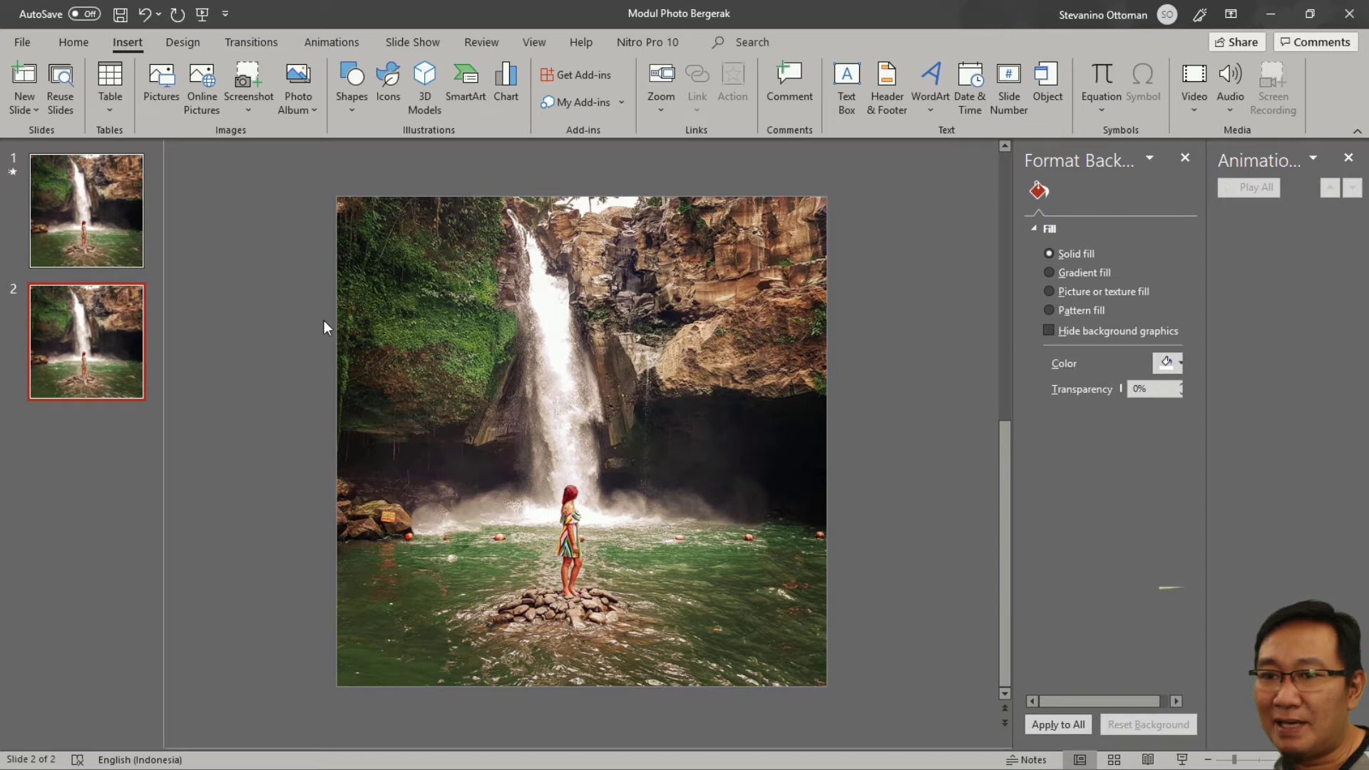
Duplicate the waterfall slide twice to create slides 3 and 4.
{"action": "right_click", "coordinate": [52, 383]}
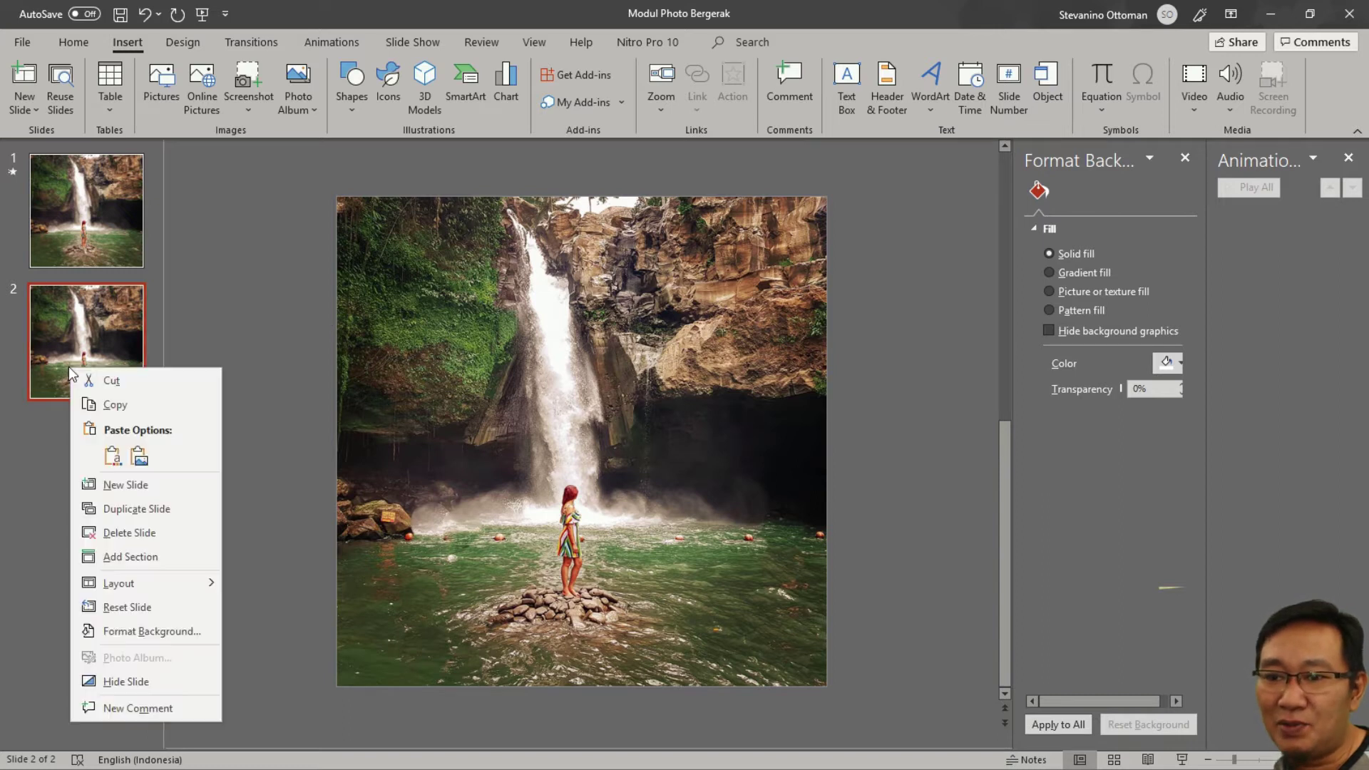
{"action": "left_click", "coordinate": [143, 504]}
{"action": "right_click", "coordinate": [94, 451]}
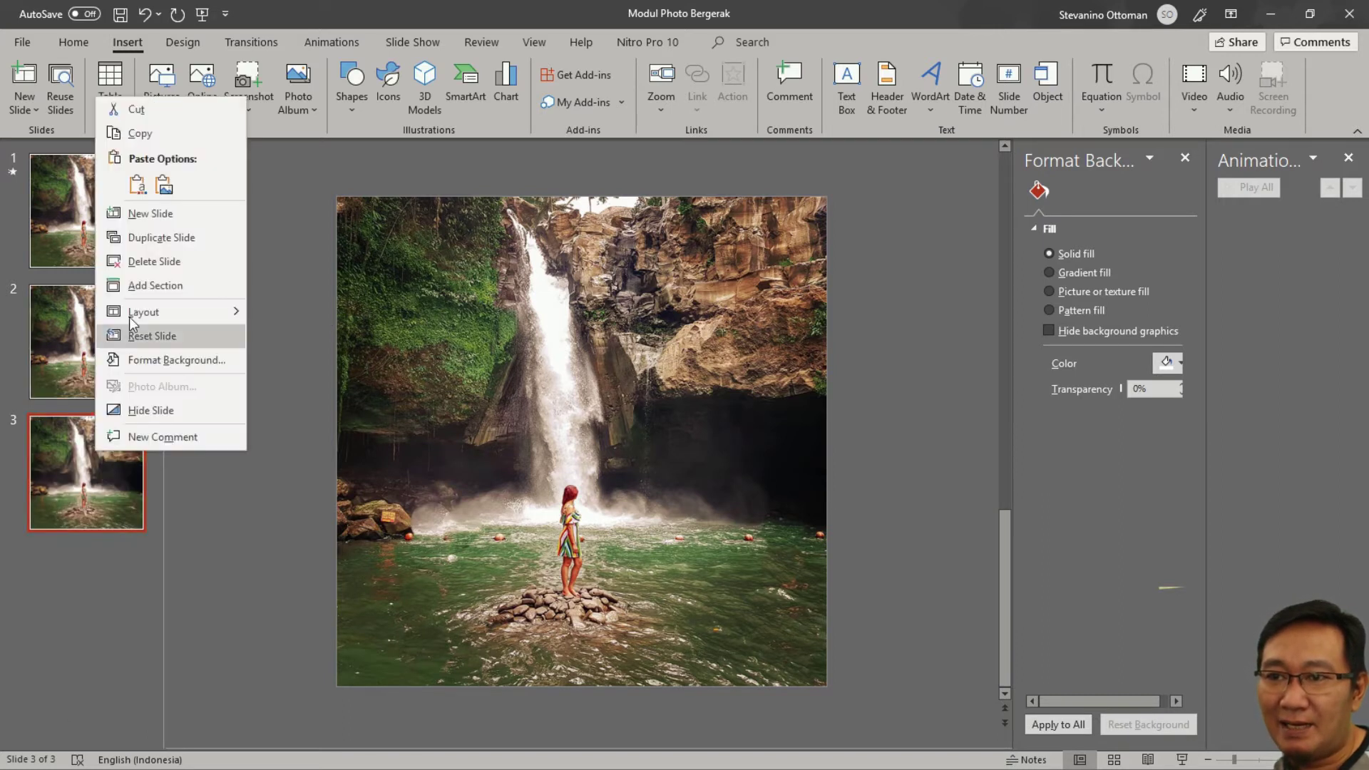
{"action": "left_click", "coordinate": [145, 243]}
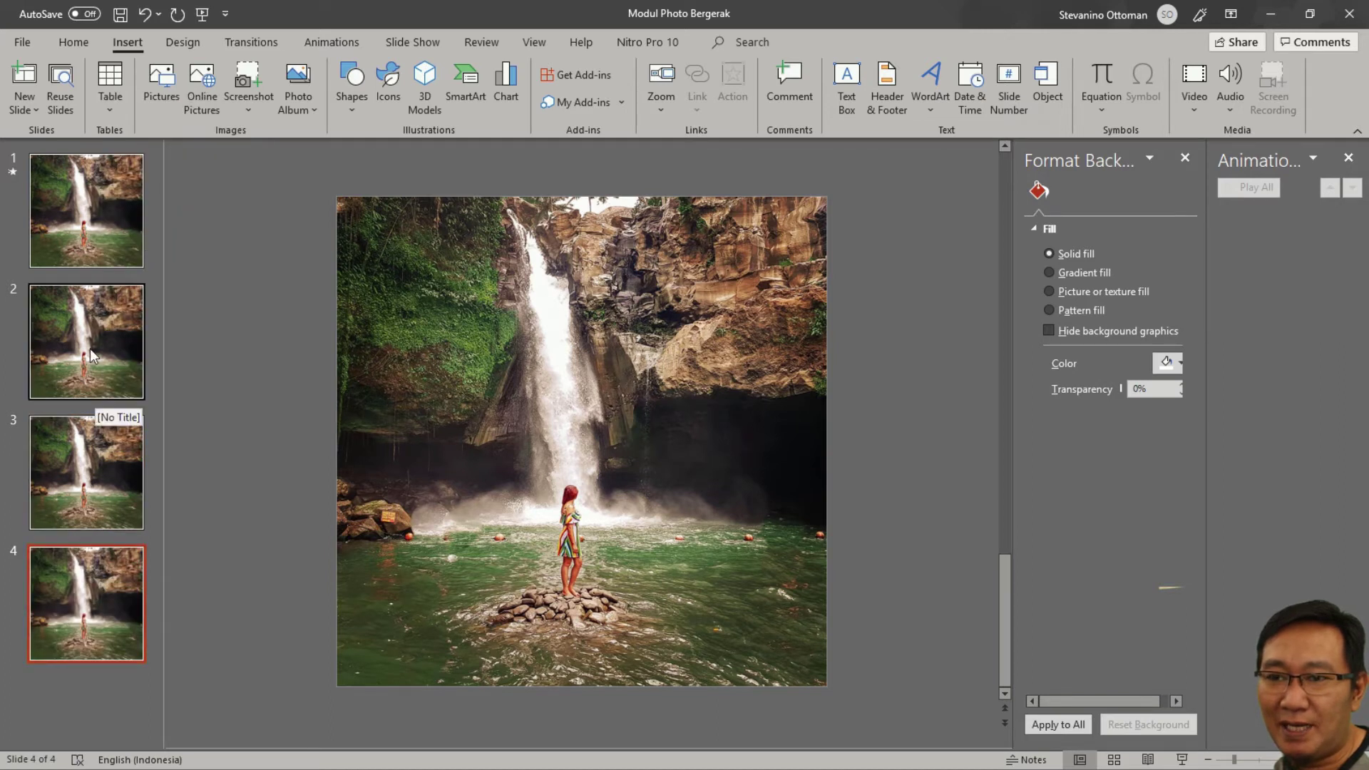
{"action": "left_click", "coordinate": [80, 329]}
{"action": "right_click", "coordinate": [79, 325]}
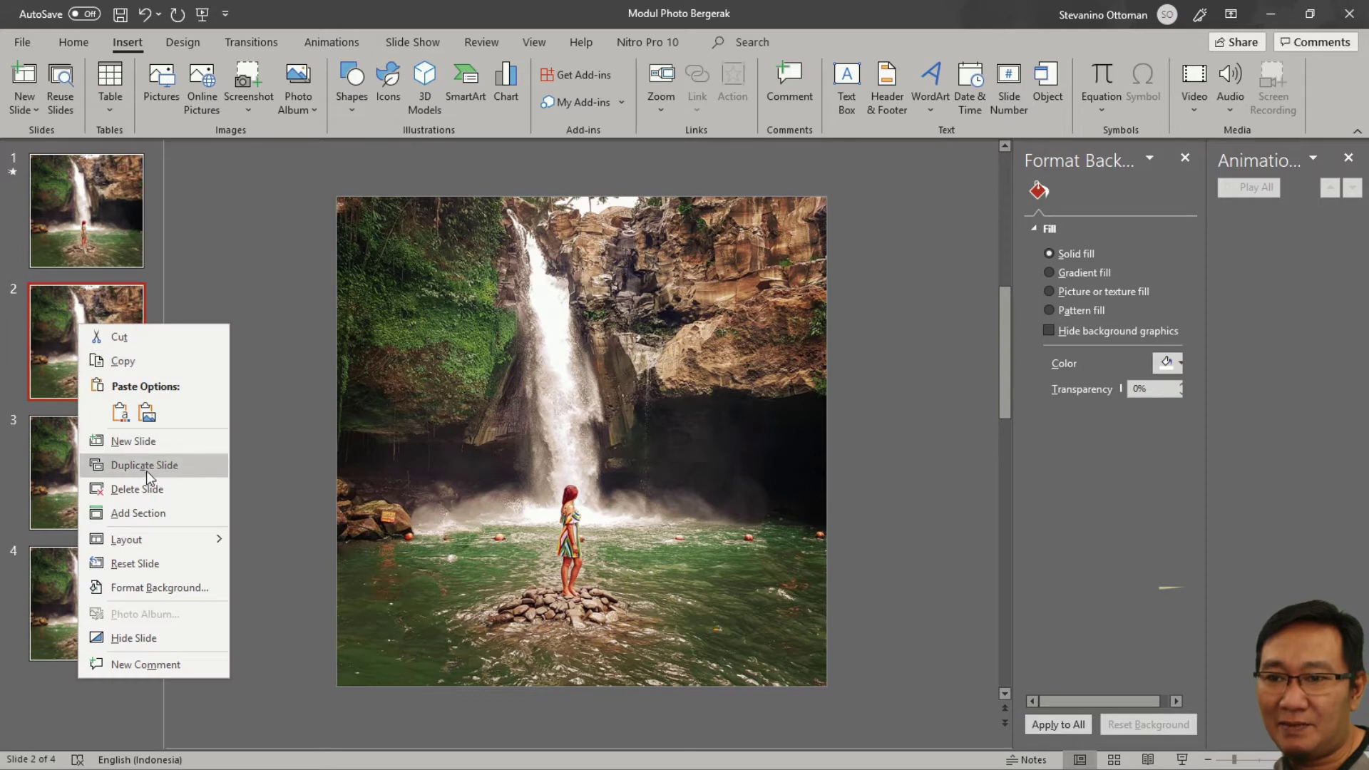
{"action": "left_click", "coordinate": [48, 362]}
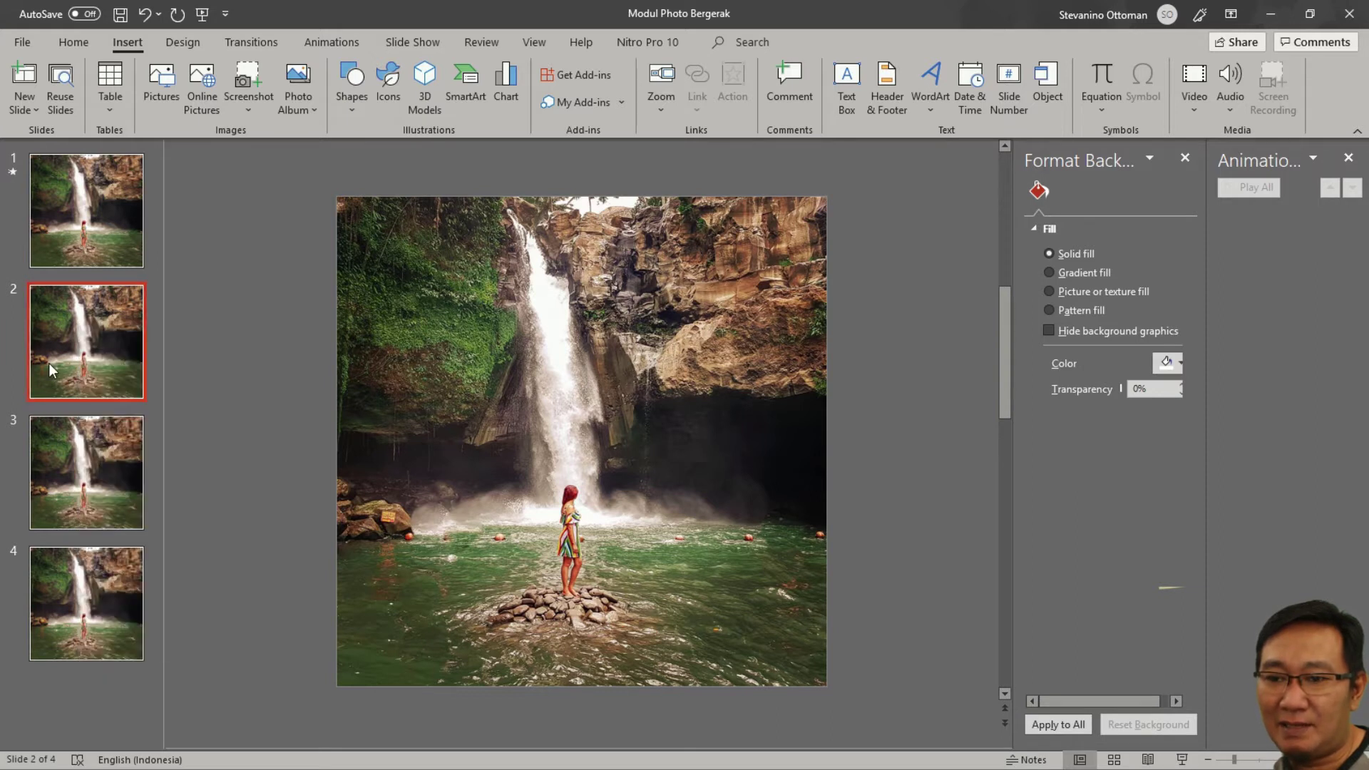
Go to slide 4 and zoom in on its waterfall photo.
{"action": "left_click", "coordinate": [107, 586]}
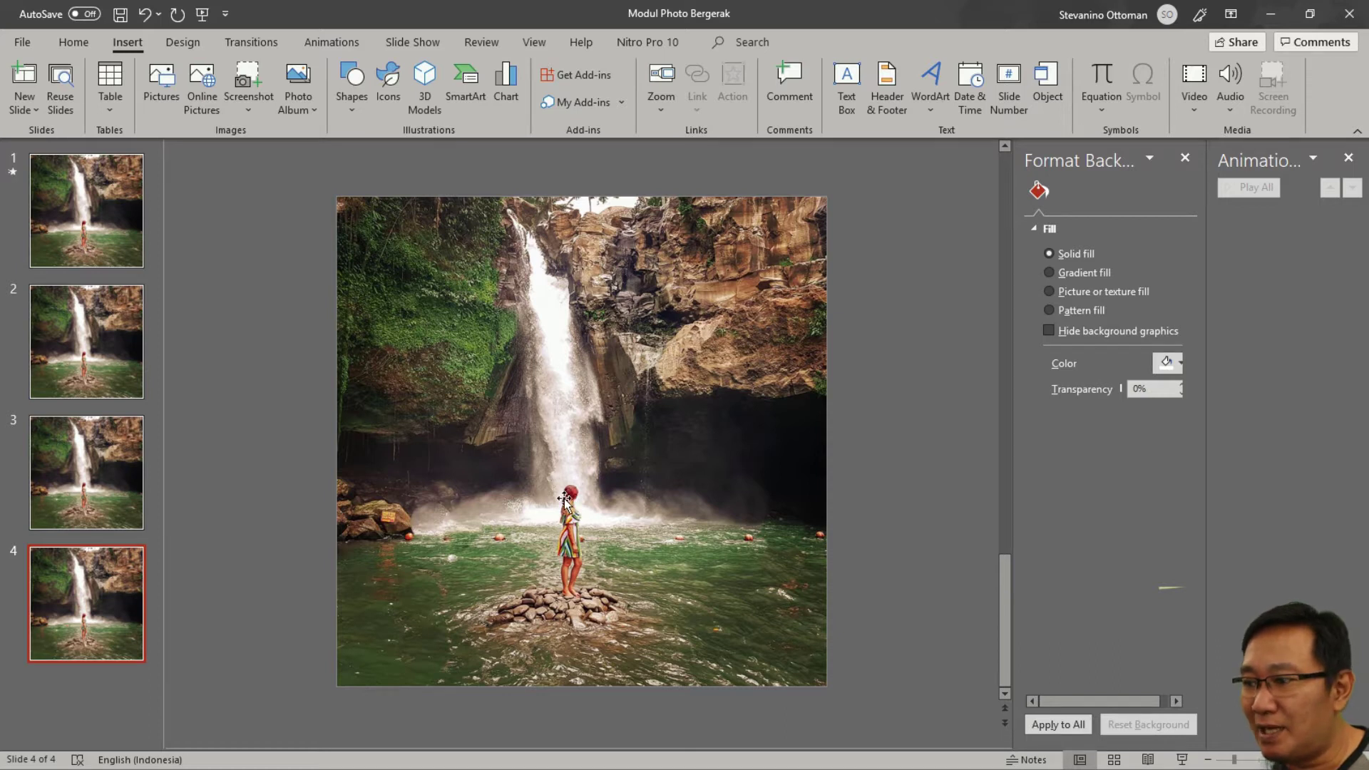
{"action": "left_click", "coordinate": [1250, 761]}
{"action": "scroll", "coordinate": [556, 546], "scroll_direction": "down", "scroll_amount": 1}
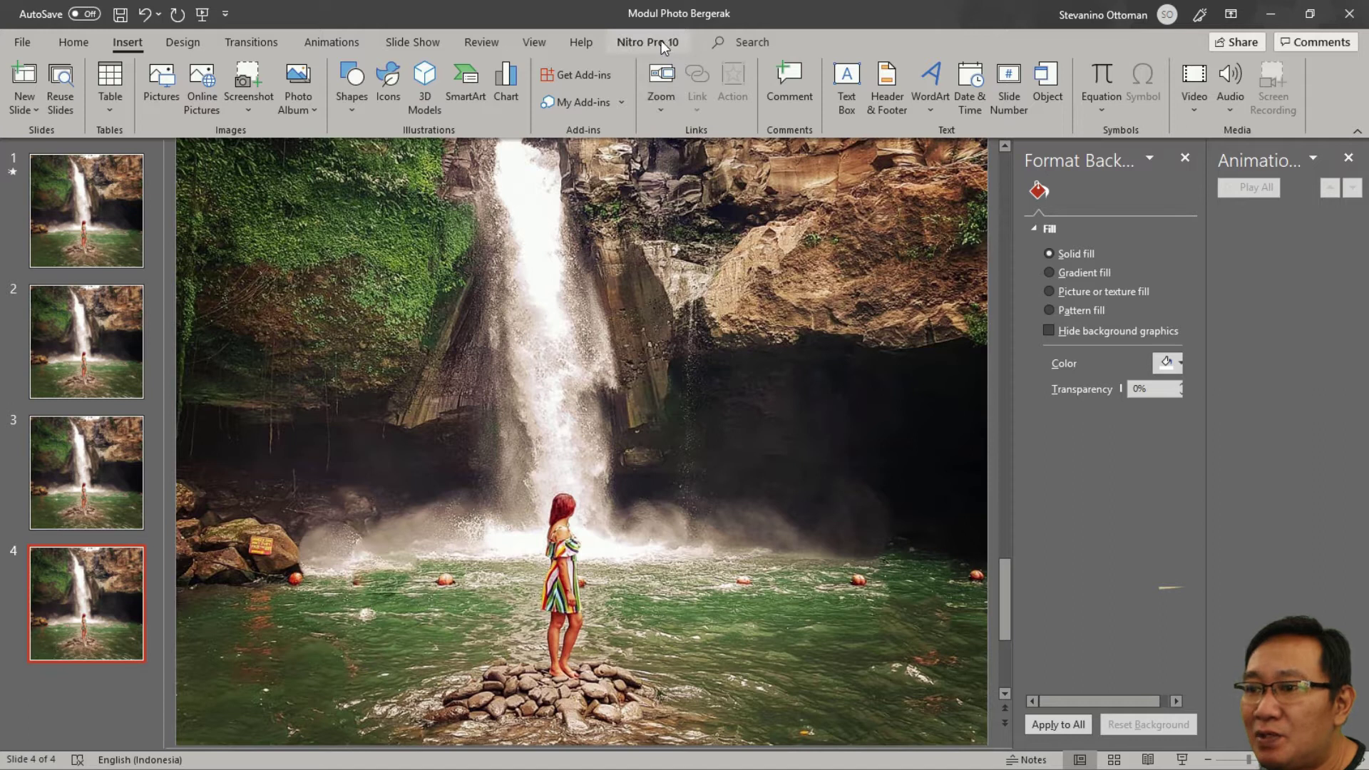
Start Remove Background on slide 4's photo and mark the cliff, top, and left water for removal.
{"action": "left_click", "coordinate": [542, 370]}
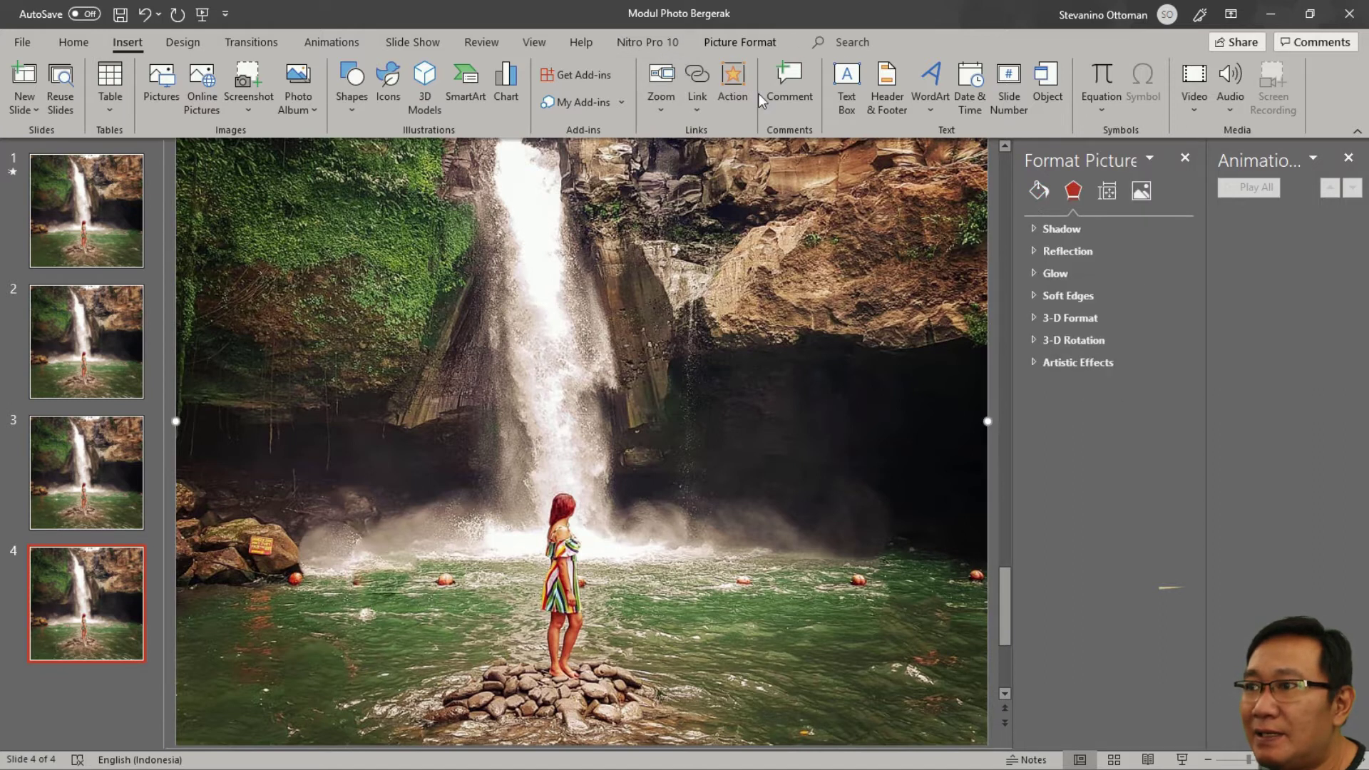
{"action": "left_click", "coordinate": [744, 43]}
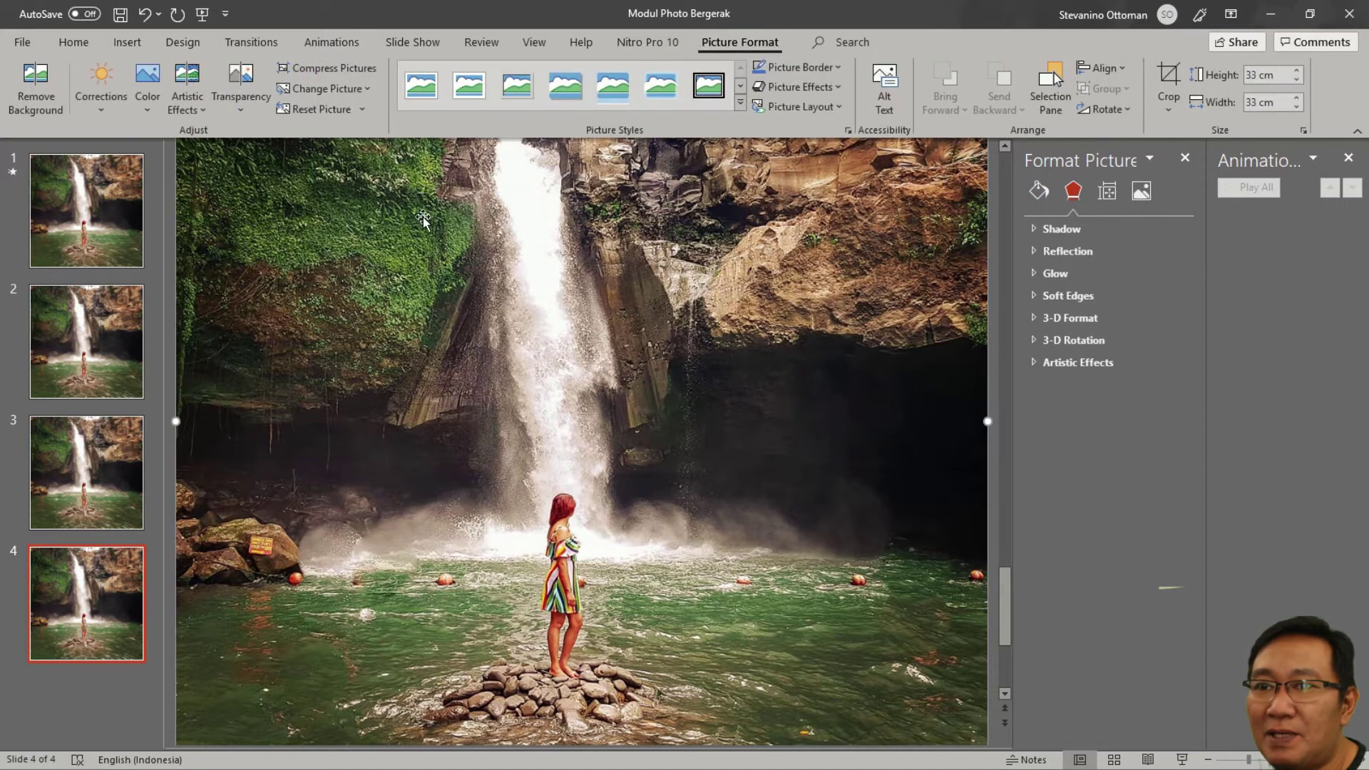
{"action": "left_click", "coordinate": [43, 100]}
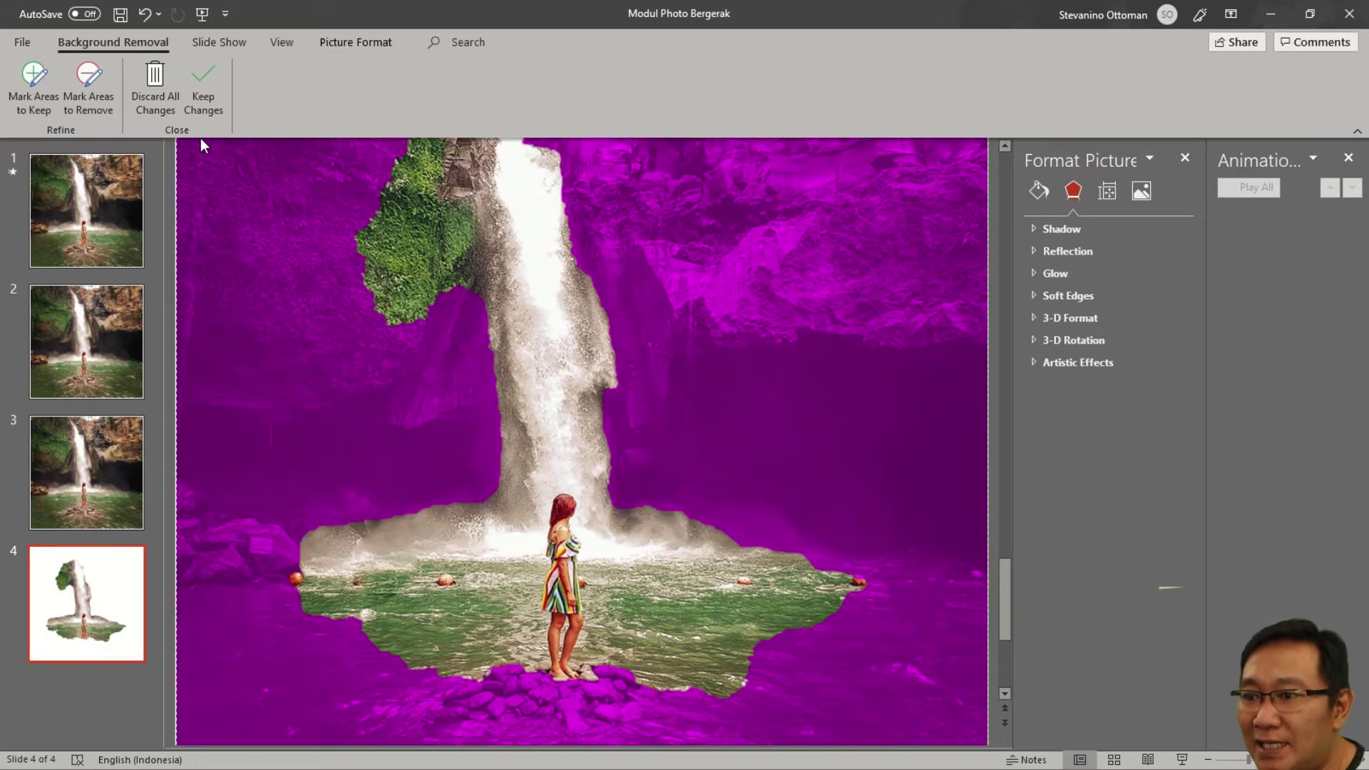
{"action": "left_click", "coordinate": [88, 112]}
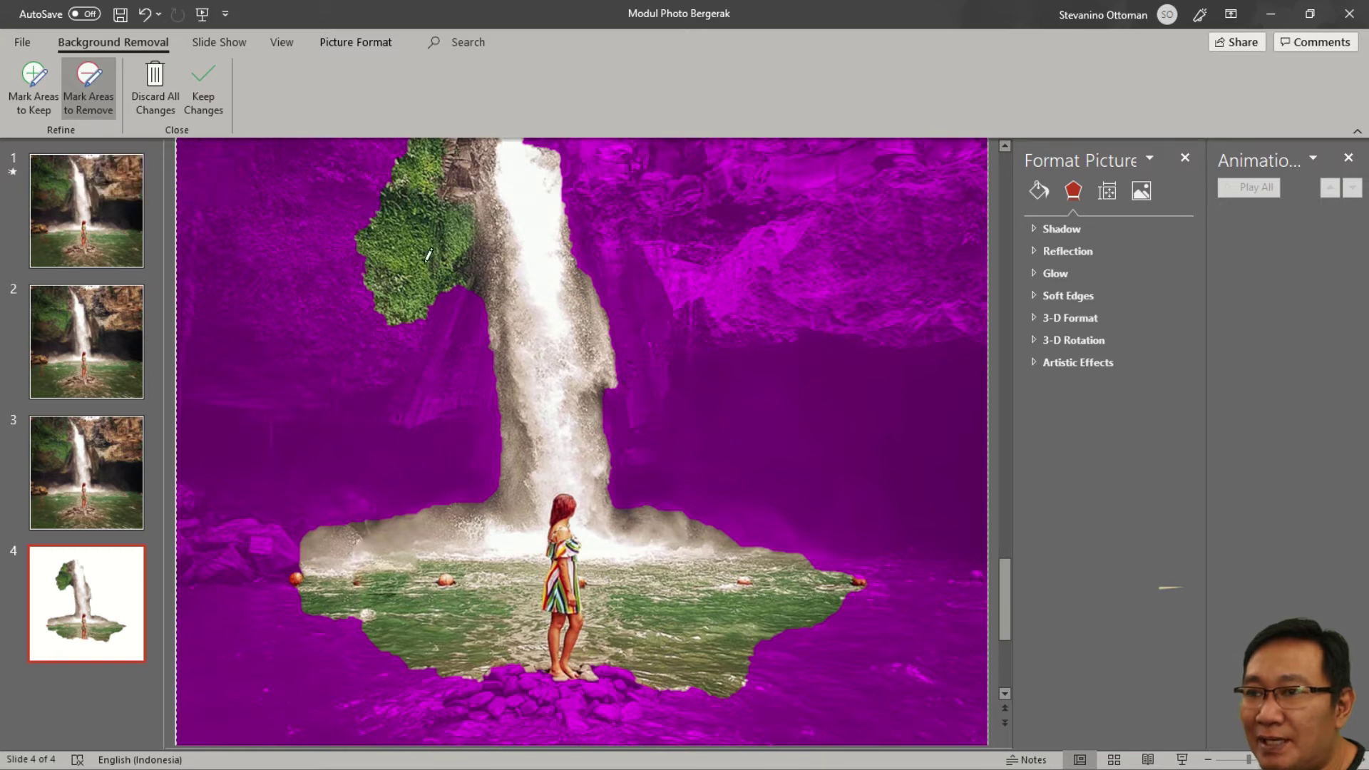
{"action": "left_click_drag", "start_coordinate": [531, 425], "coordinate": [676, 249]}
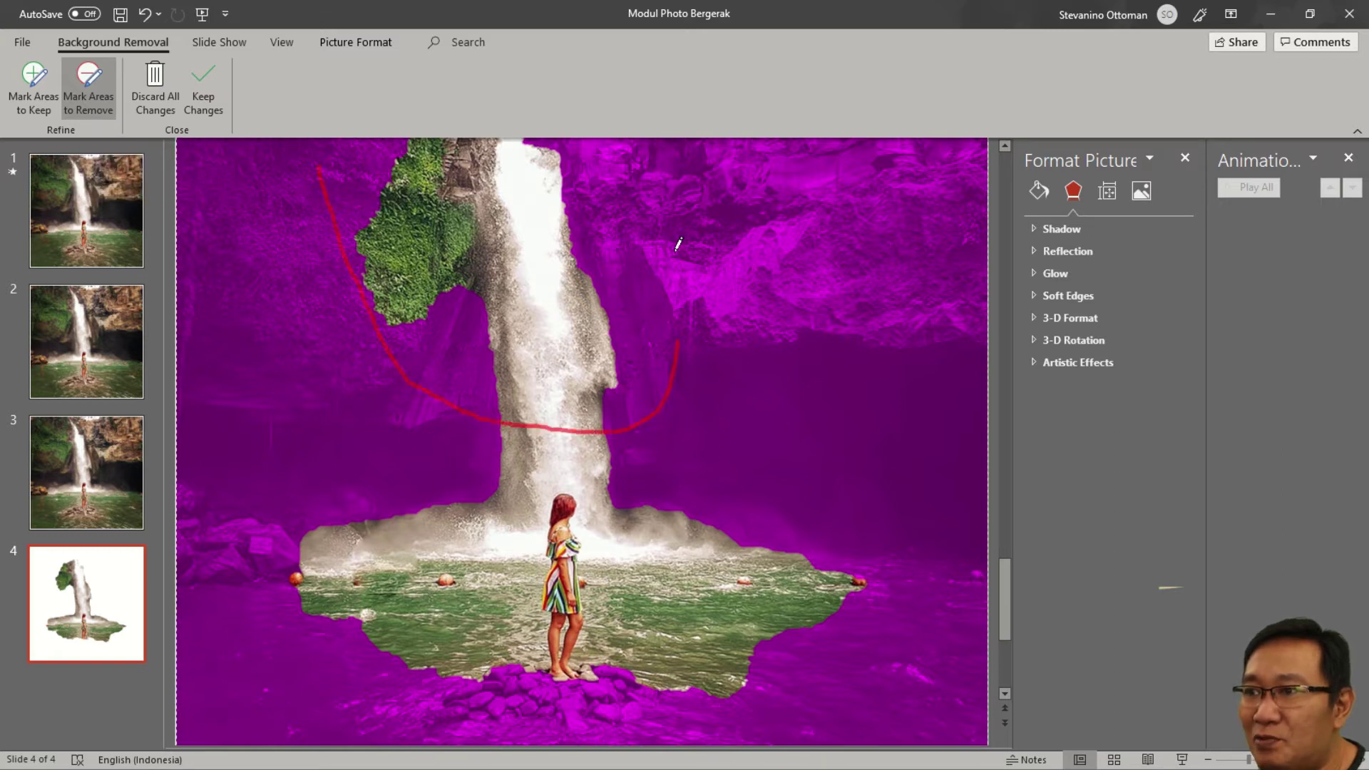
{"action": "mouse_move", "coordinate": [552, 139]}
{"action": "left_mouse_down"}
{"action": "mouse_move", "coordinate": [369, 137]}
{"action": "mouse_move", "coordinate": [320, 166]}
{"action": "left_mouse_up"}
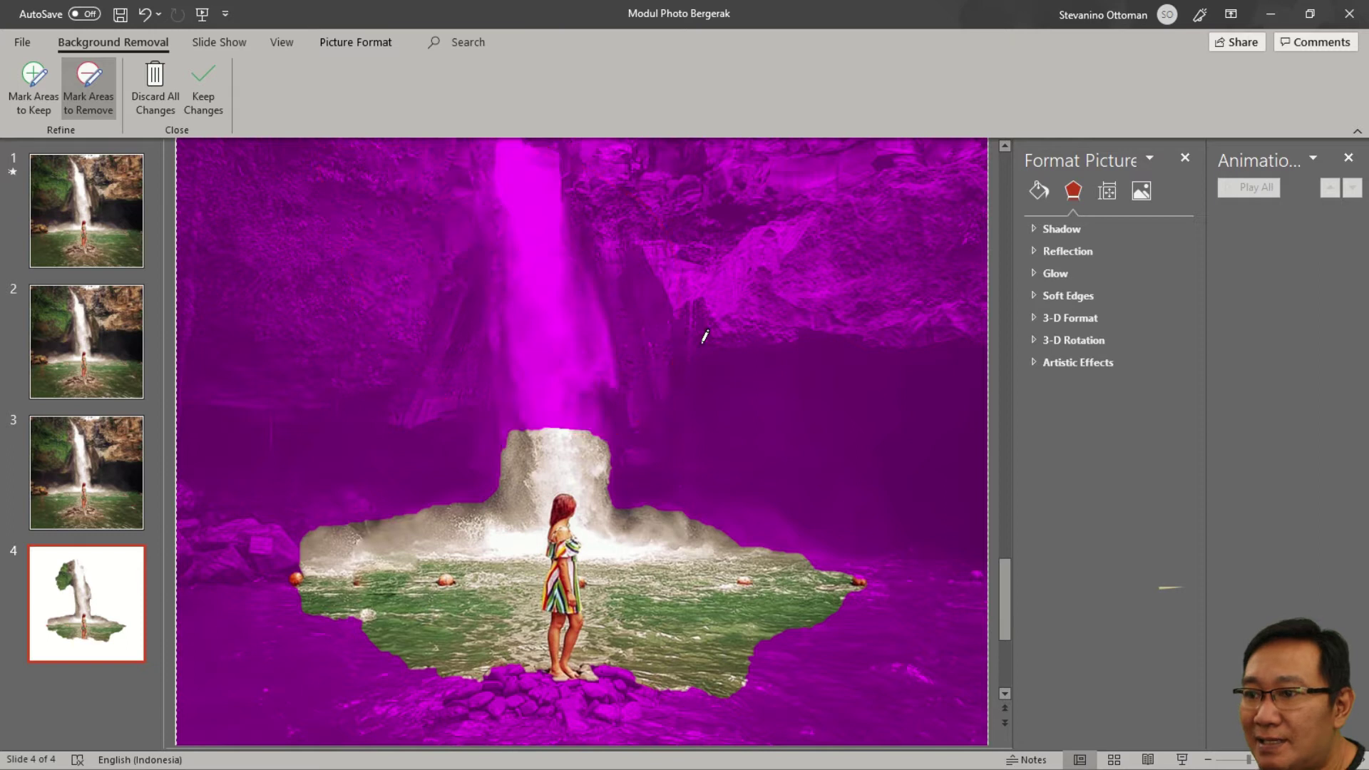
{"action": "mouse_move", "coordinate": [432, 464]}
{"action": "left_mouse_down"}
{"action": "mouse_move", "coordinate": [443, 440]}
{"action": "mouse_move", "coordinate": [435, 462]}
{"action": "left_mouse_up"}
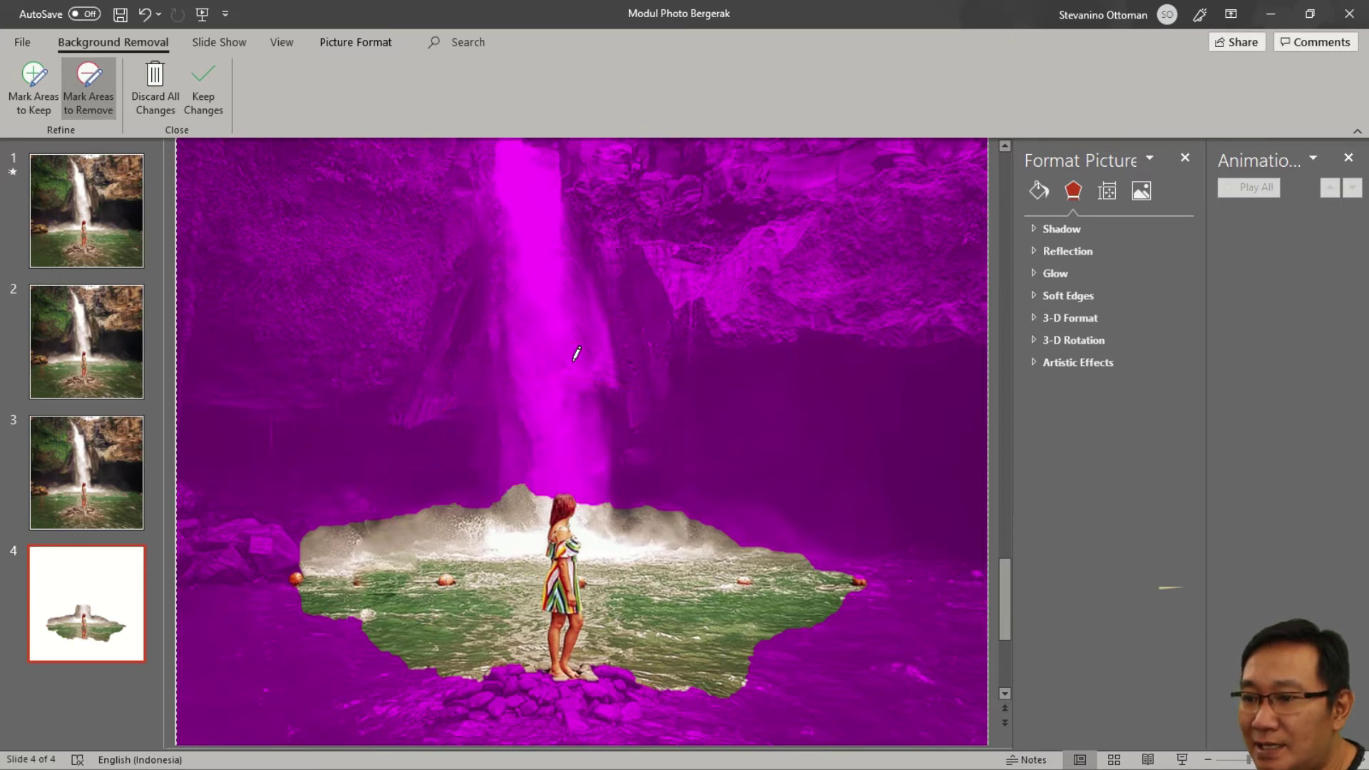
{"action": "left_click_drag", "start_coordinate": [412, 471], "coordinate": [379, 702]}
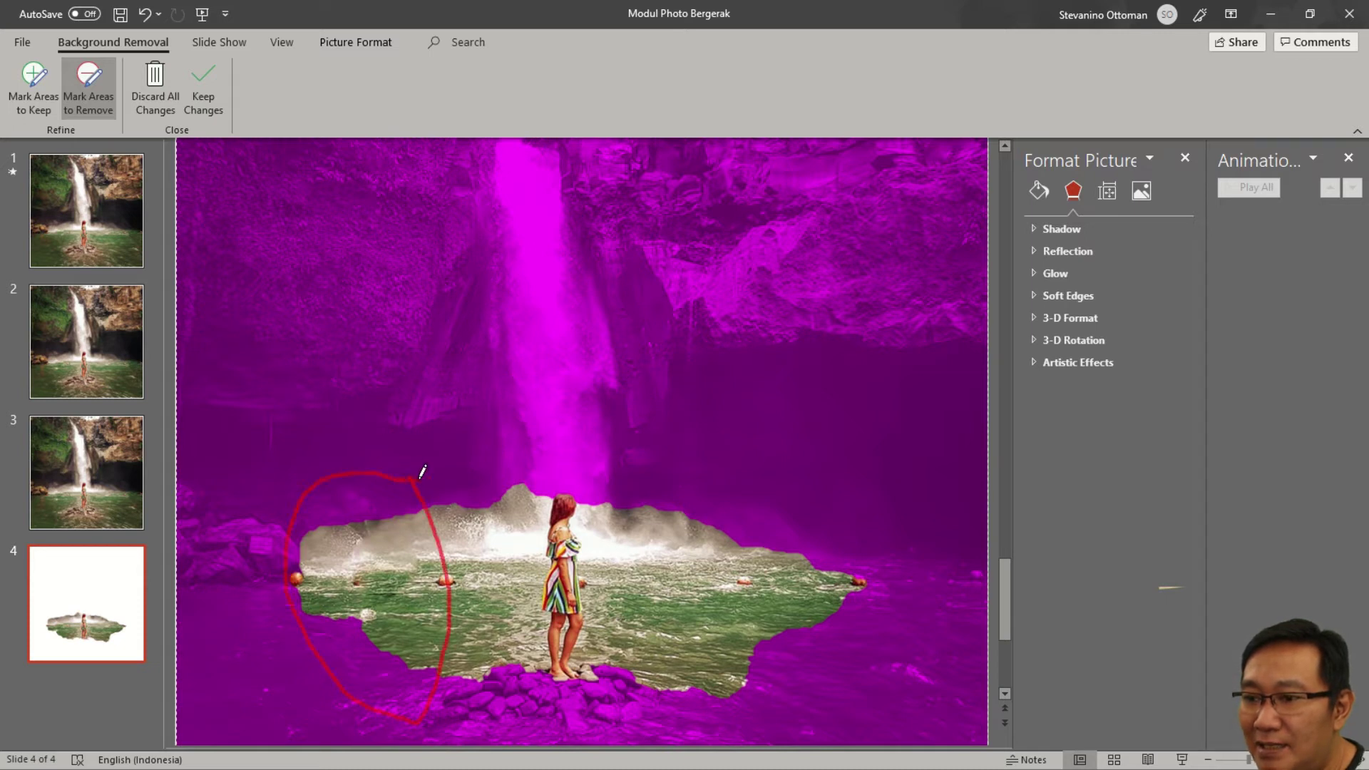
Mark the remaining water and scenery around the girl for removal and keep the changes.
{"action": "left_click_drag", "start_coordinate": [422, 472], "coordinate": [423, 470]}
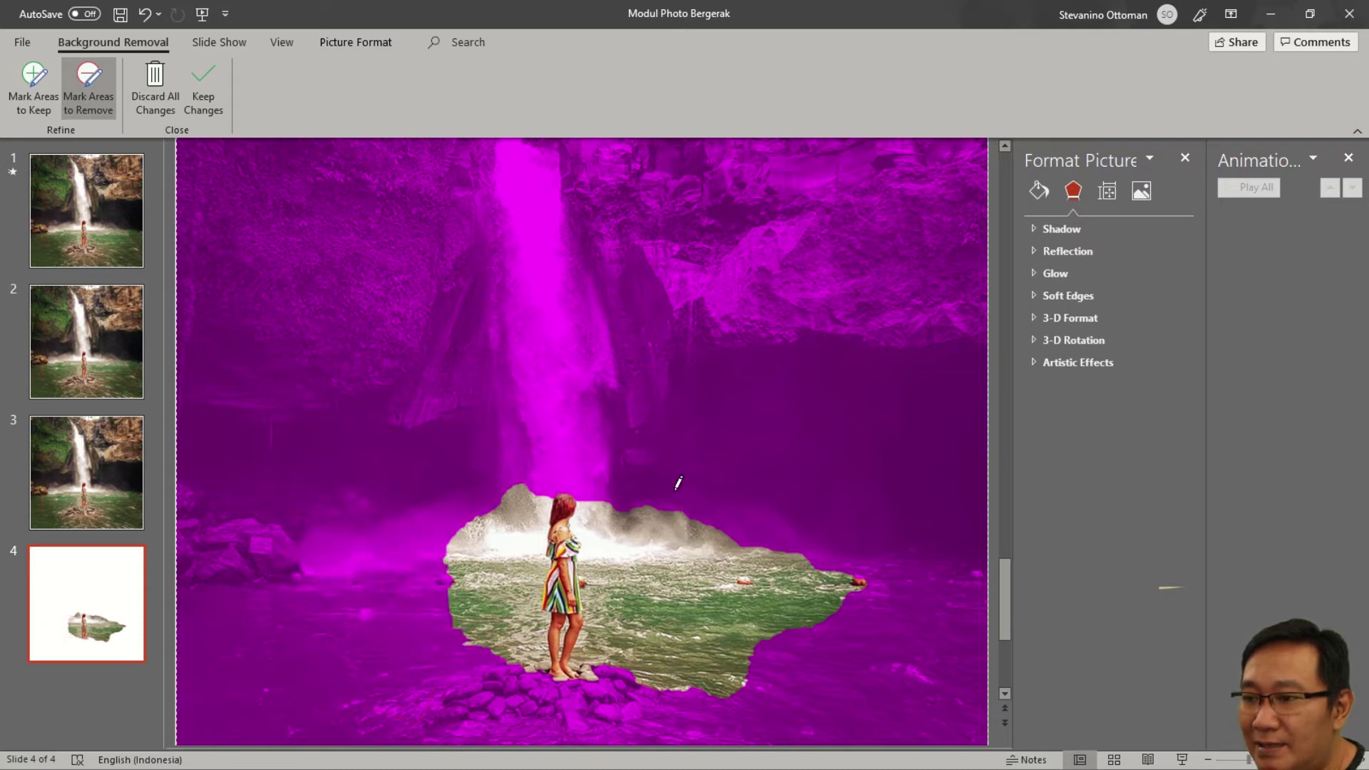
{"action": "left_click_drag", "start_coordinate": [645, 487], "coordinate": [762, 696]}
{"action": "left_click_drag", "start_coordinate": [920, 544], "coordinate": [648, 479]}
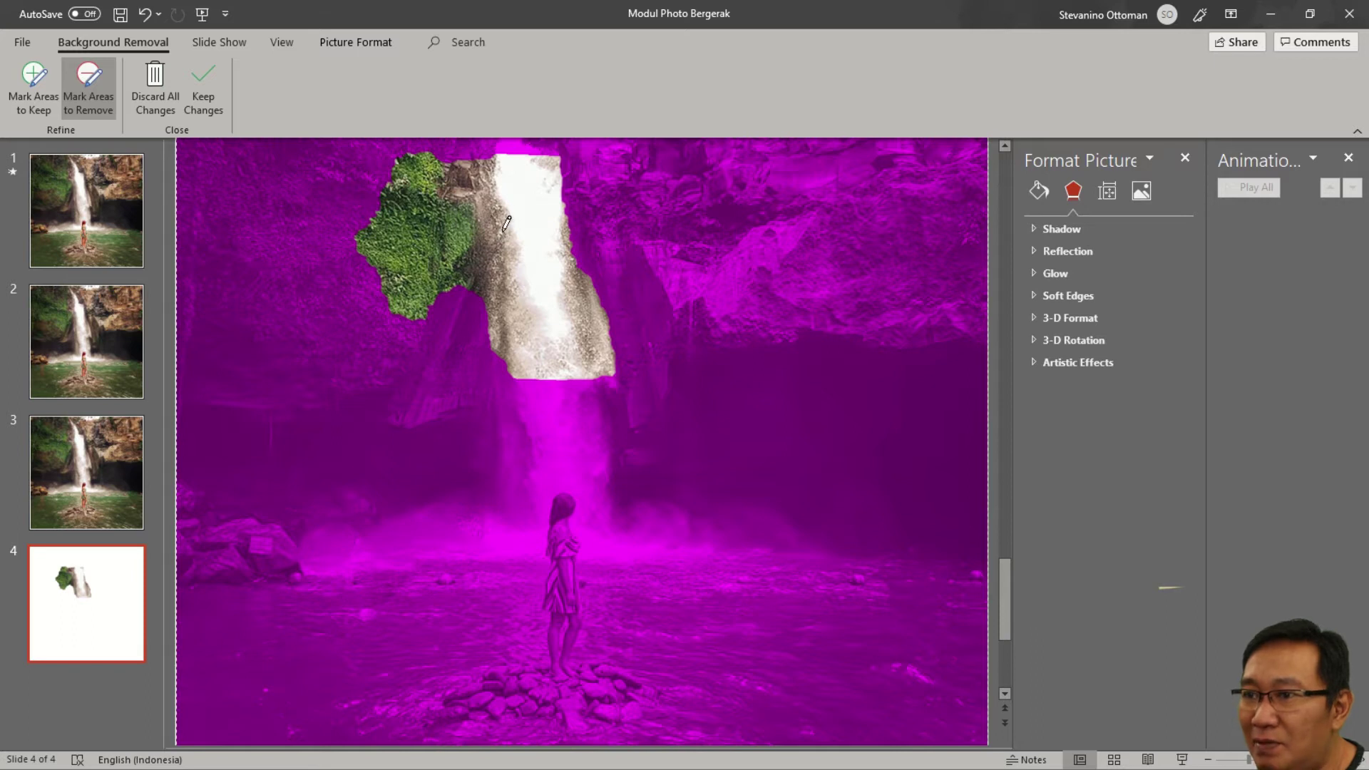
{"action": "left_click_drag", "start_coordinate": [501, 223], "coordinate": [541, 335]}
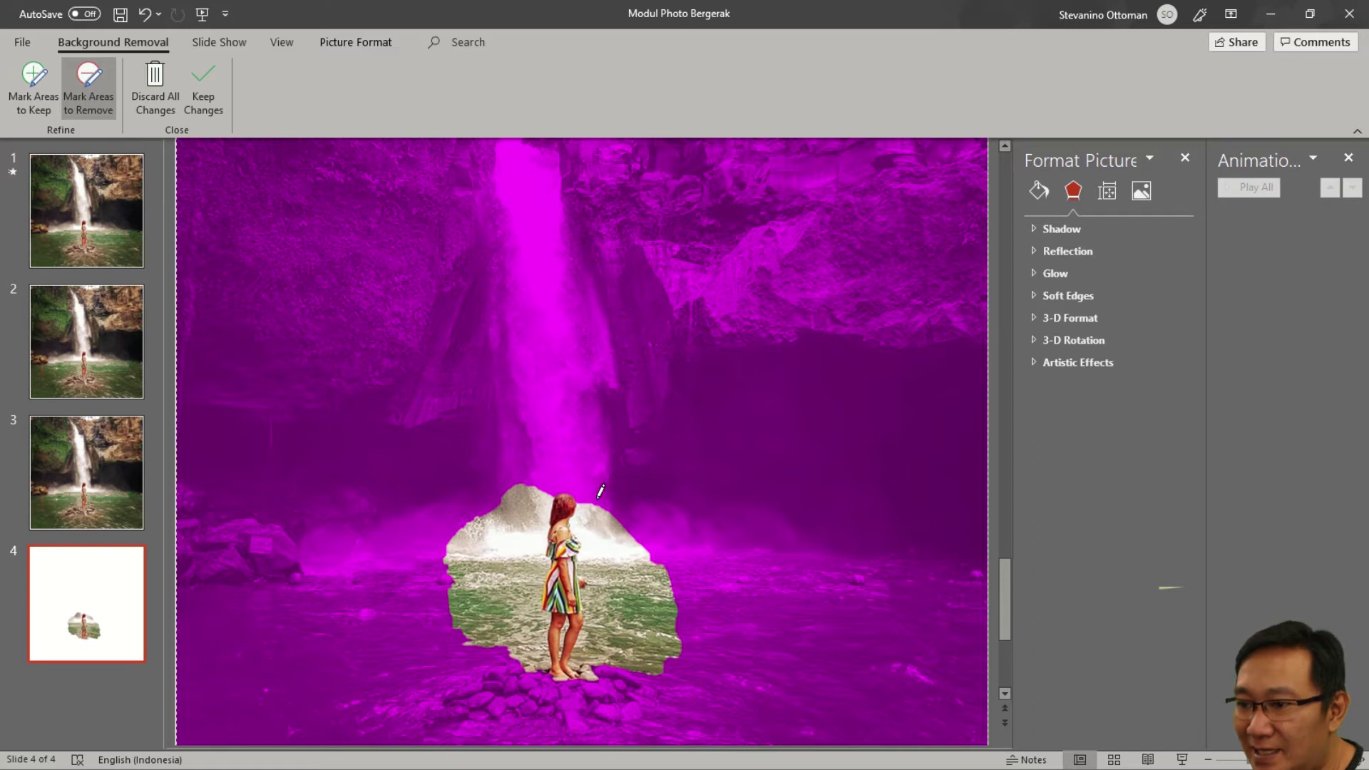
{"action": "left_click_drag", "start_coordinate": [602, 491], "coordinate": [610, 667]}
{"action": "left_click_drag", "start_coordinate": [528, 551], "coordinate": [526, 550]}
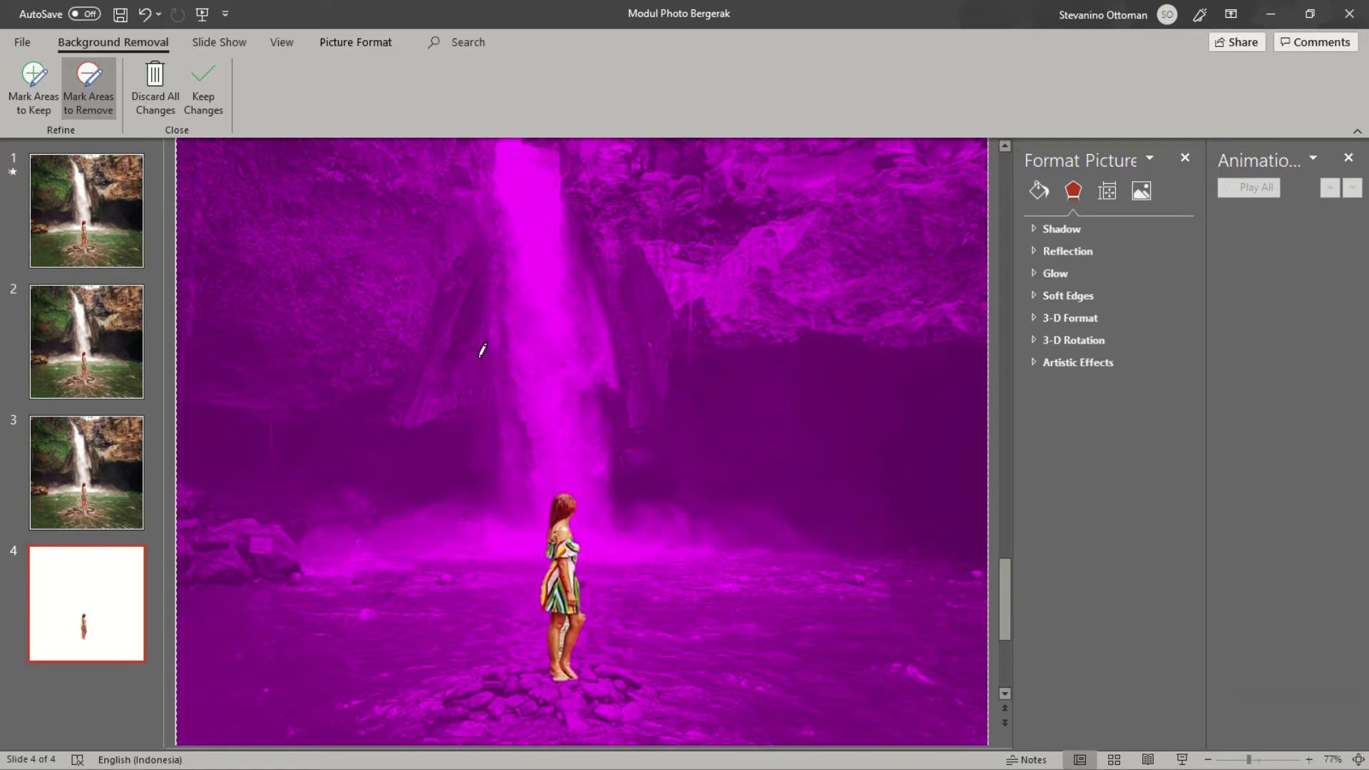
{"action": "left_click", "coordinate": [203, 97]}
Refine and accept the girl cutout, then go to slide 3.
{"action": "scroll", "coordinate": [634, 563], "scroll_direction": "up", "scroll_amount": 5, "text": "ctrl"}
{"action": "scroll", "coordinate": [634, 564], "scroll_direction": "down", "scroll_amount": 3}
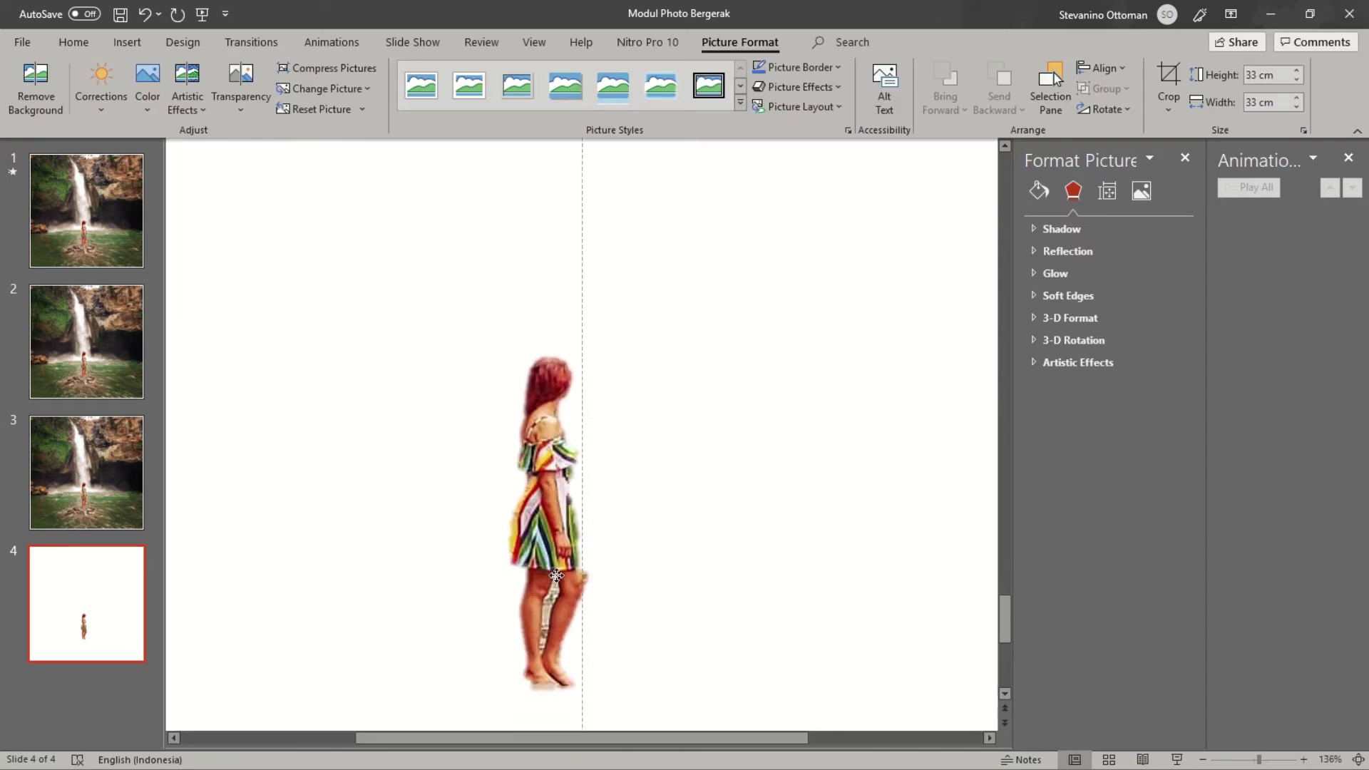
{"action": "left_click", "coordinate": [35, 87]}
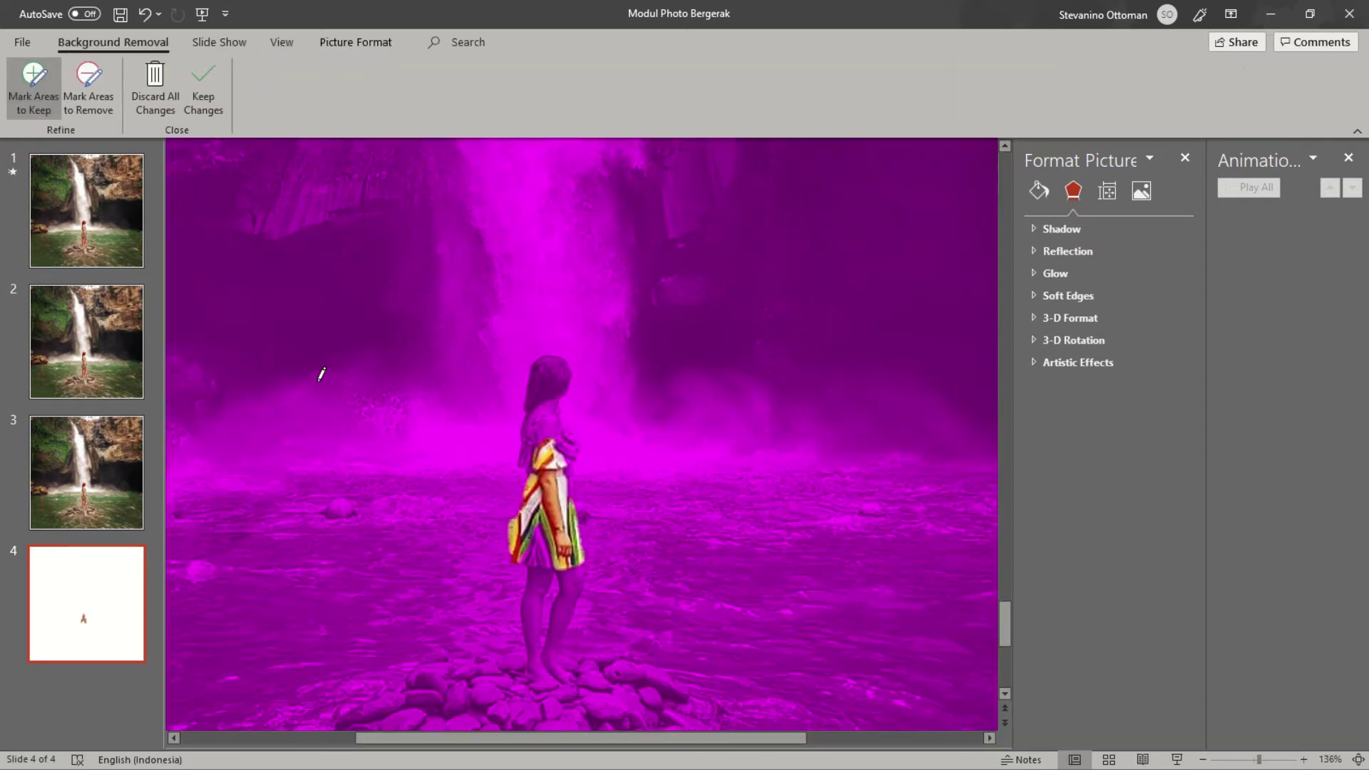
{"action": "left_click", "coordinate": [87, 74]}
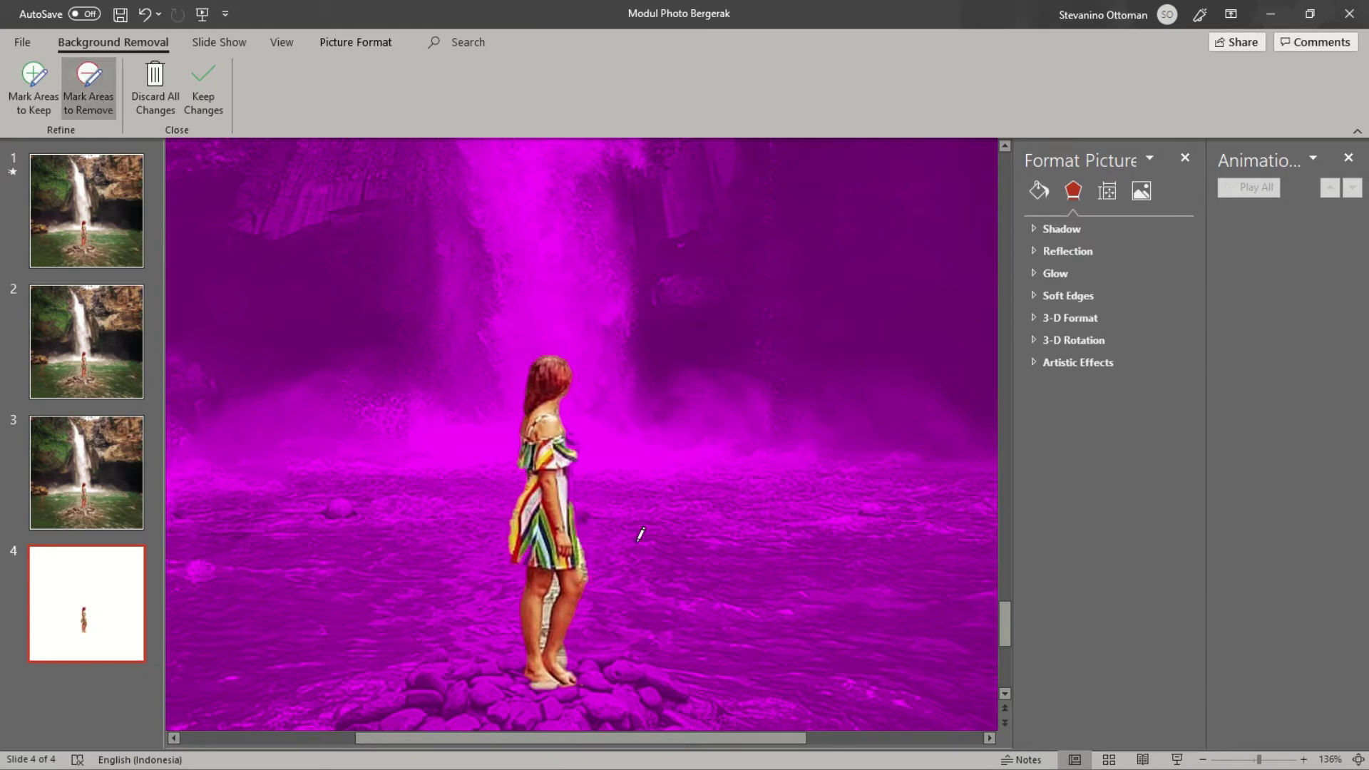
{"action": "left_click", "coordinate": [53, 586]}
{"action": "left_click", "coordinate": [70, 502]}
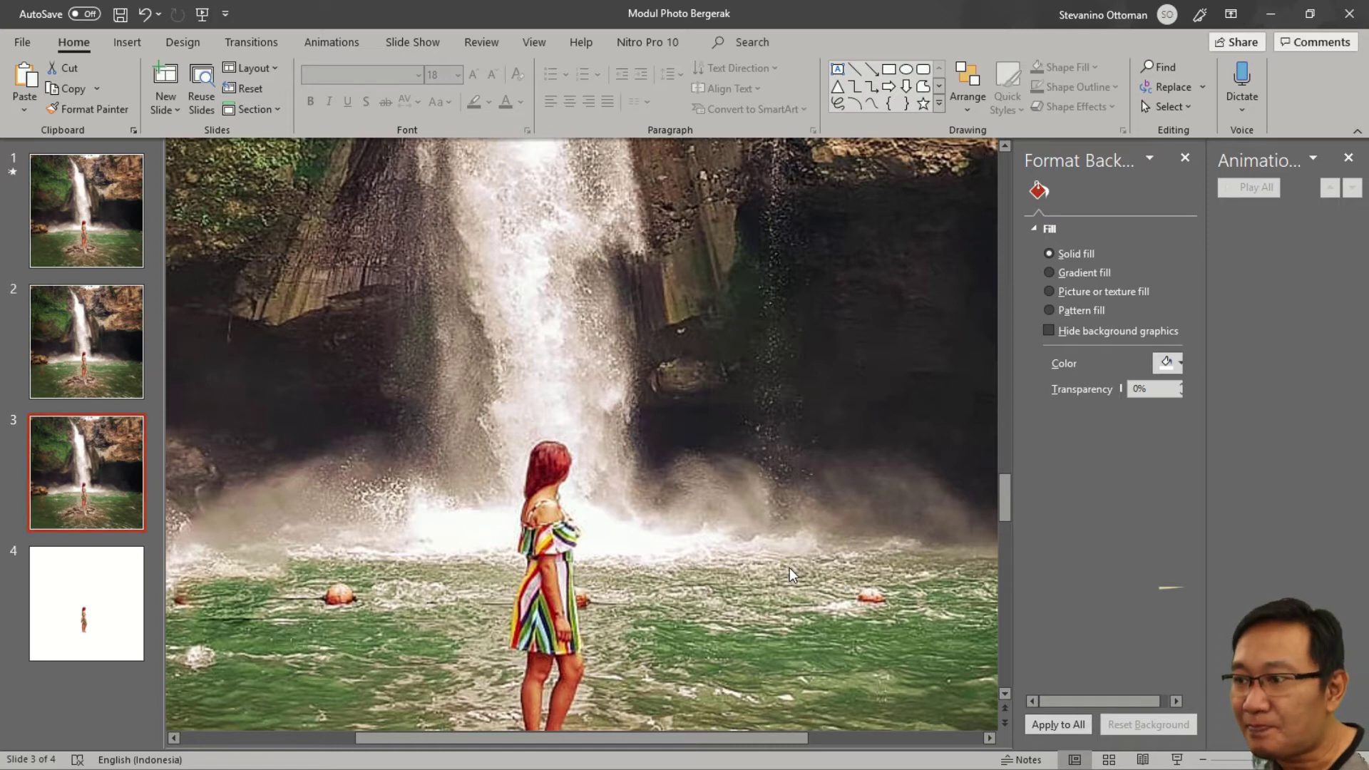
Zoom out on slide 3 and choose the Freeform: Scribble shape from Insert > Shapes.
{"action": "scroll", "coordinate": [790, 570], "scroll_direction": "down", "scroll_amount": 5, "text": "ctrl"}
{"action": "scroll", "coordinate": [789, 568], "scroll_direction": "down", "scroll_amount": 2, "text": "ctrl"}
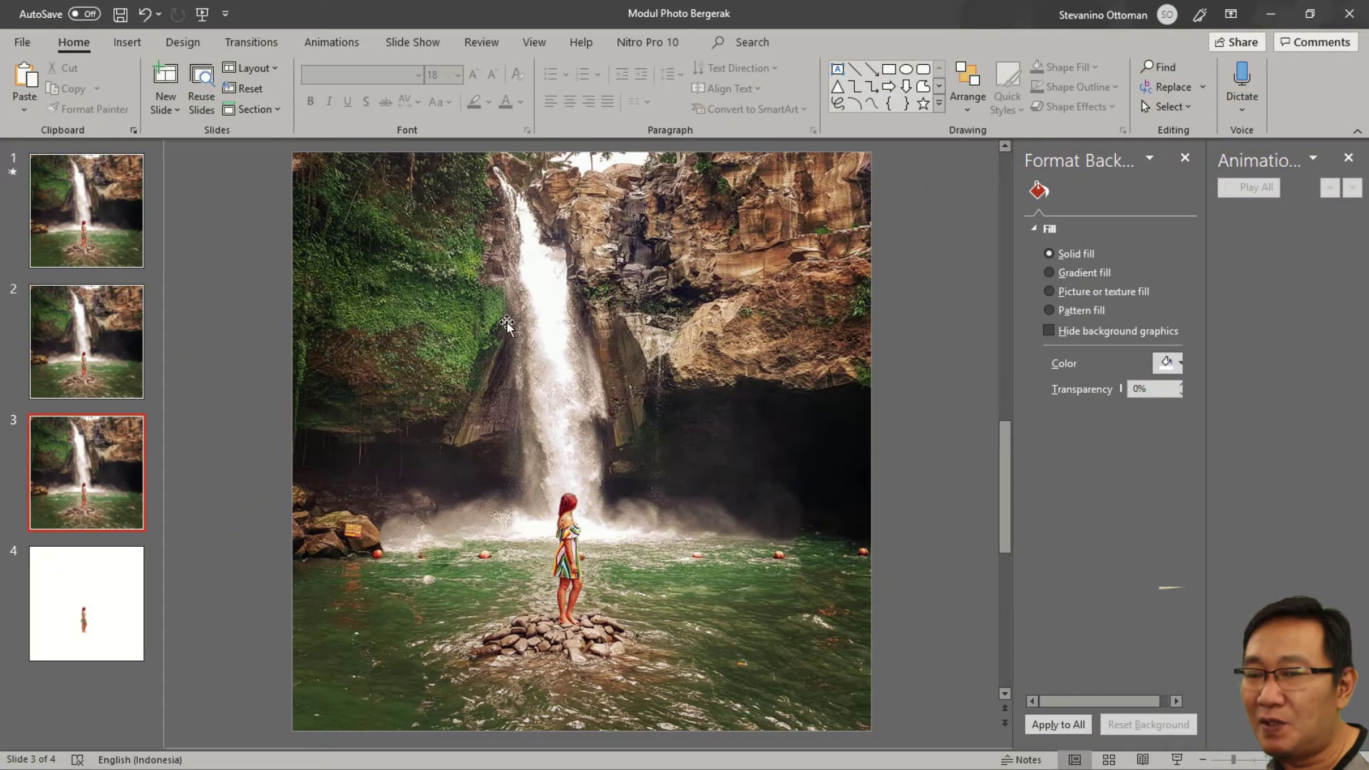
{"action": "left_click", "coordinate": [124, 42]}
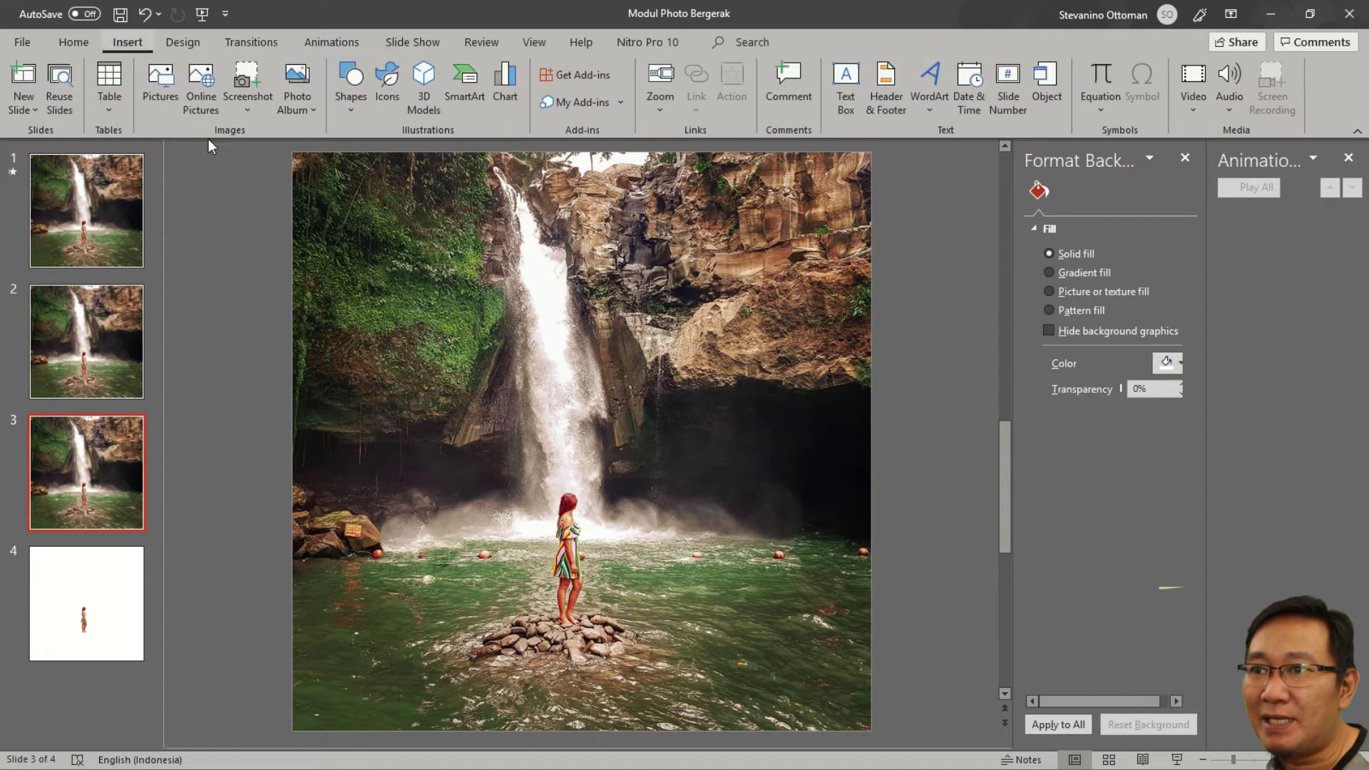
{"action": "left_click", "coordinate": [357, 106]}
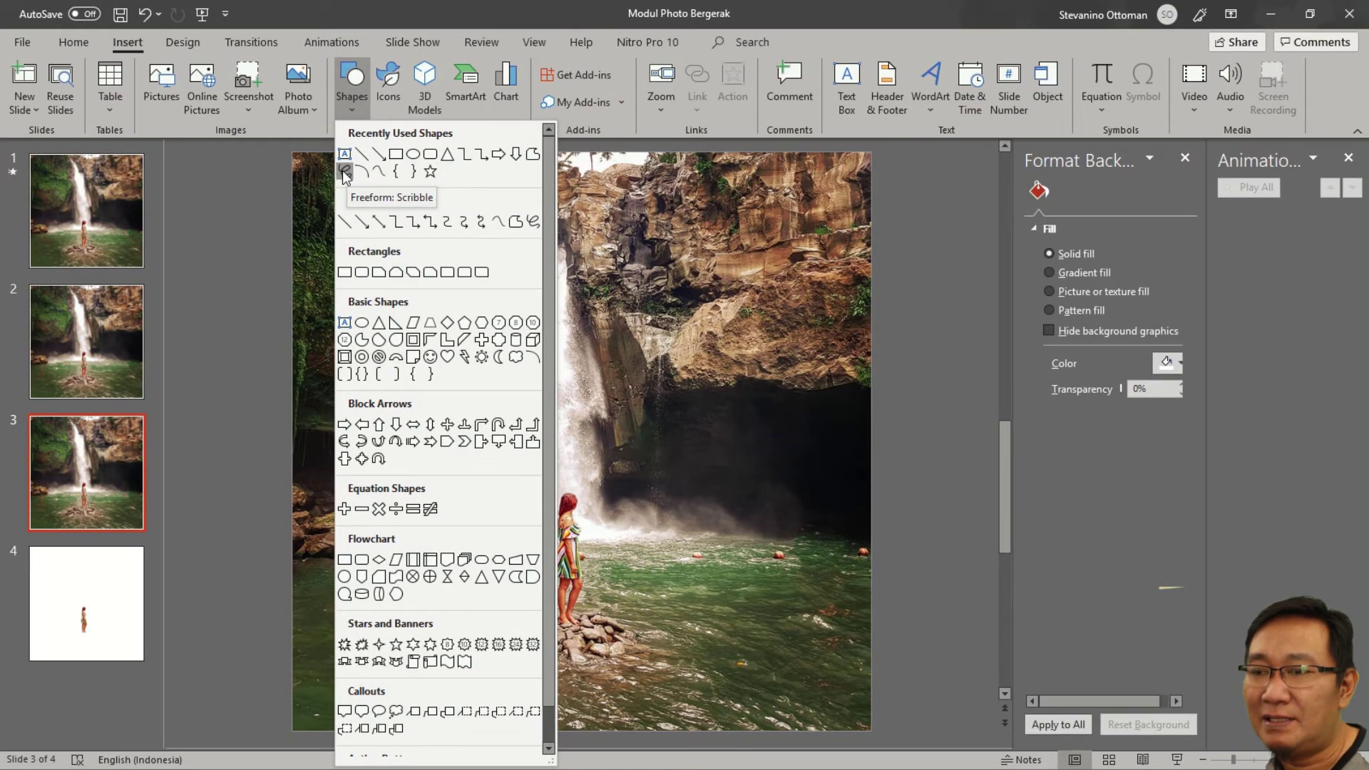
{"action": "left_click", "coordinate": [345, 172]}
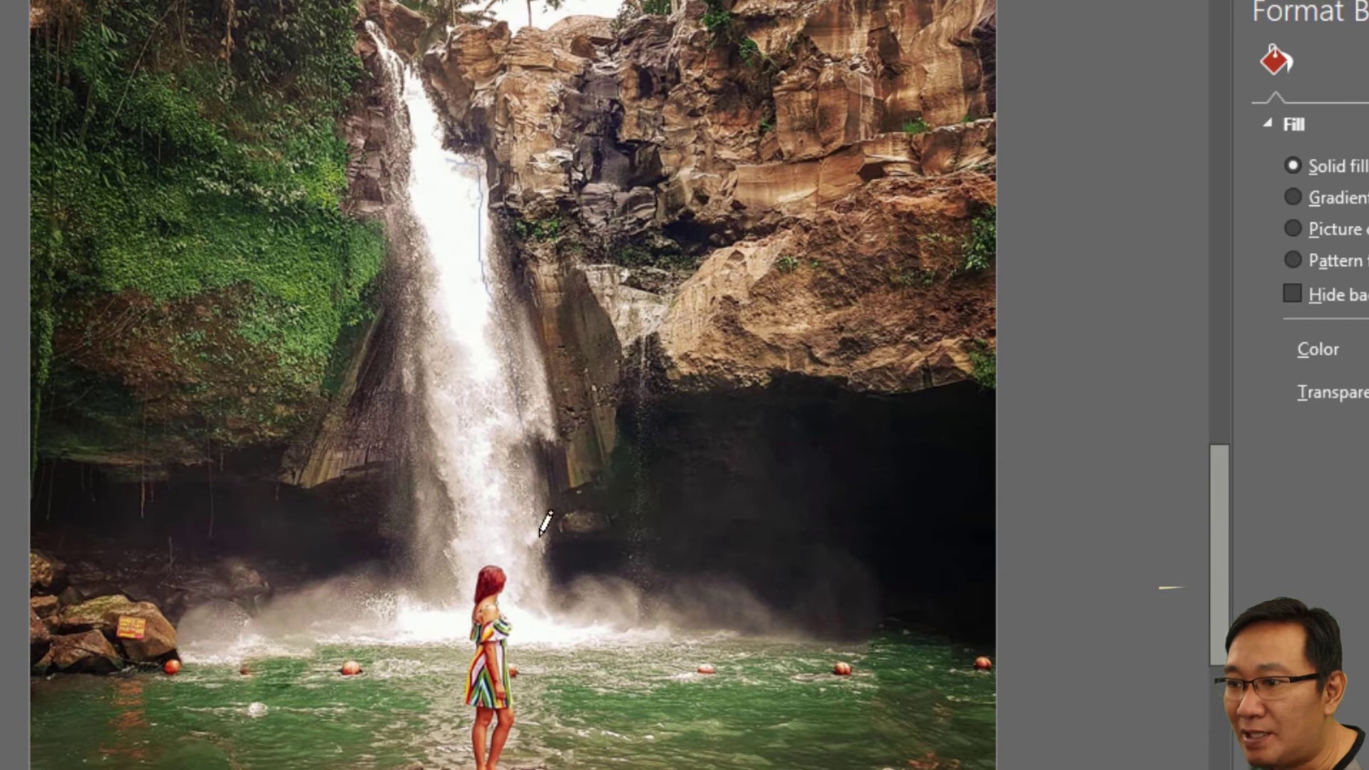
Trace a closed freeform scribble shape over the waterfall's falling stream.
{"action": "mouse_move", "coordinate": [549, 579]}
{"action": "left_mouse_down"}
{"action": "mouse_move", "coordinate": [531, 608]}
{"action": "mouse_move", "coordinate": [458, 603]}
{"action": "mouse_move", "coordinate": [423, 258]}
{"action": "mouse_move", "coordinate": [426, 133]}
{"action": "mouse_move", "coordinate": [451, 134]}
{"action": "left_mouse_up"}
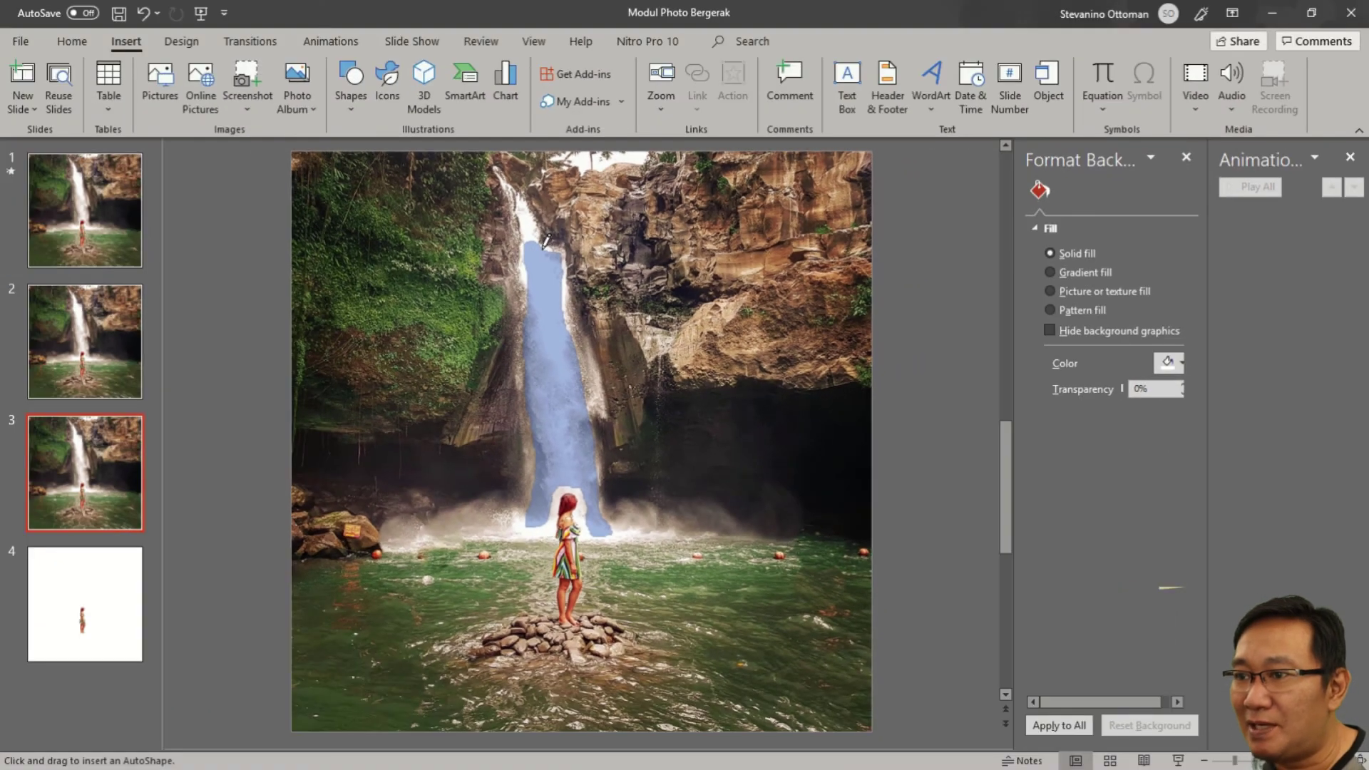
{"action": "left_click", "coordinate": [546, 241]}
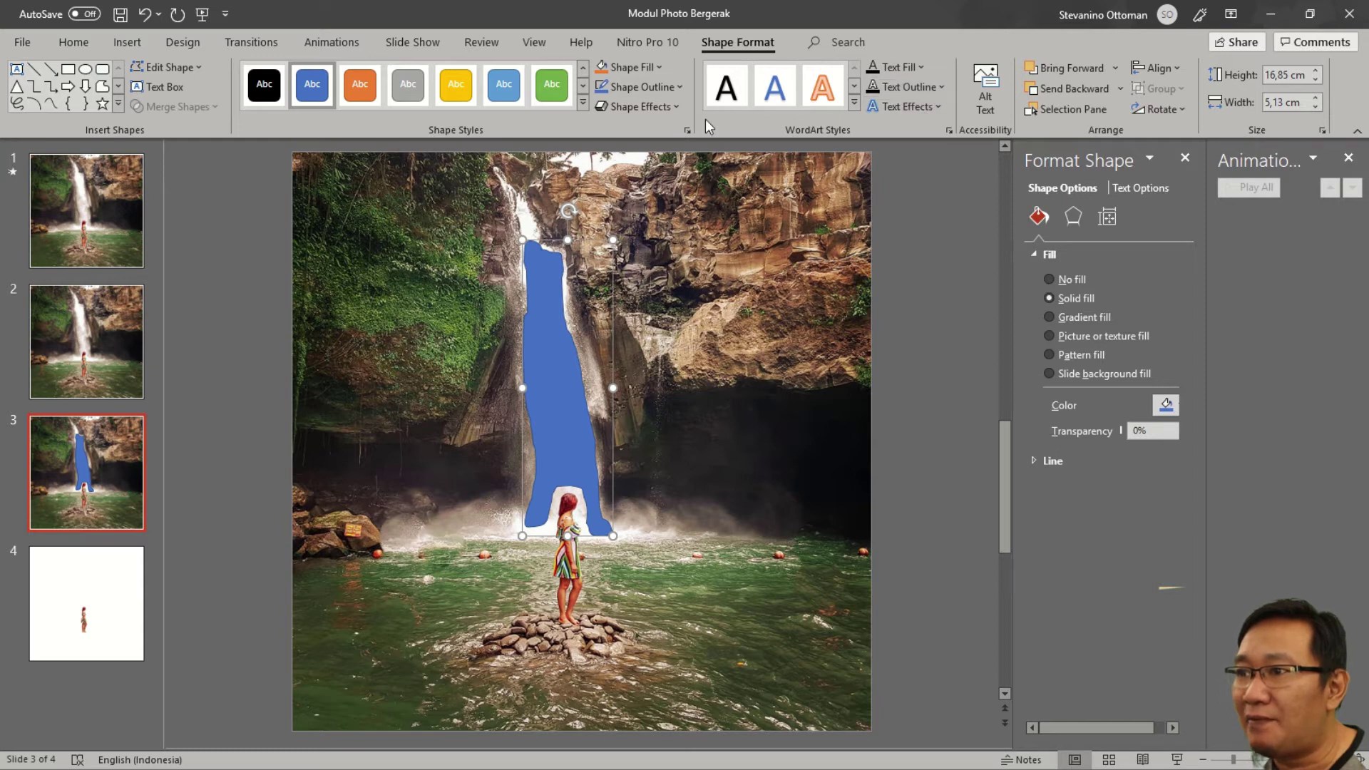
{"action": "left_click", "coordinate": [665, 109]}
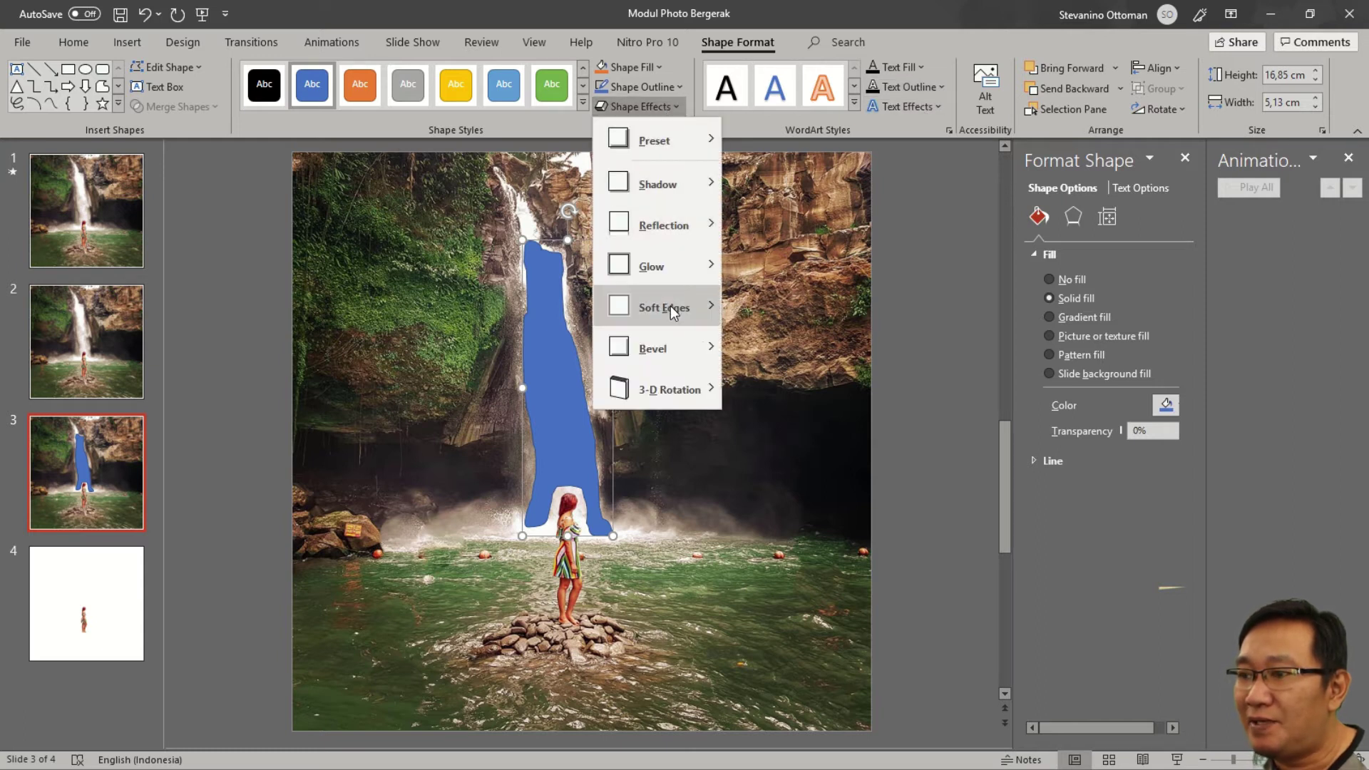
{"action": "mouse_move", "coordinate": [664, 308]}
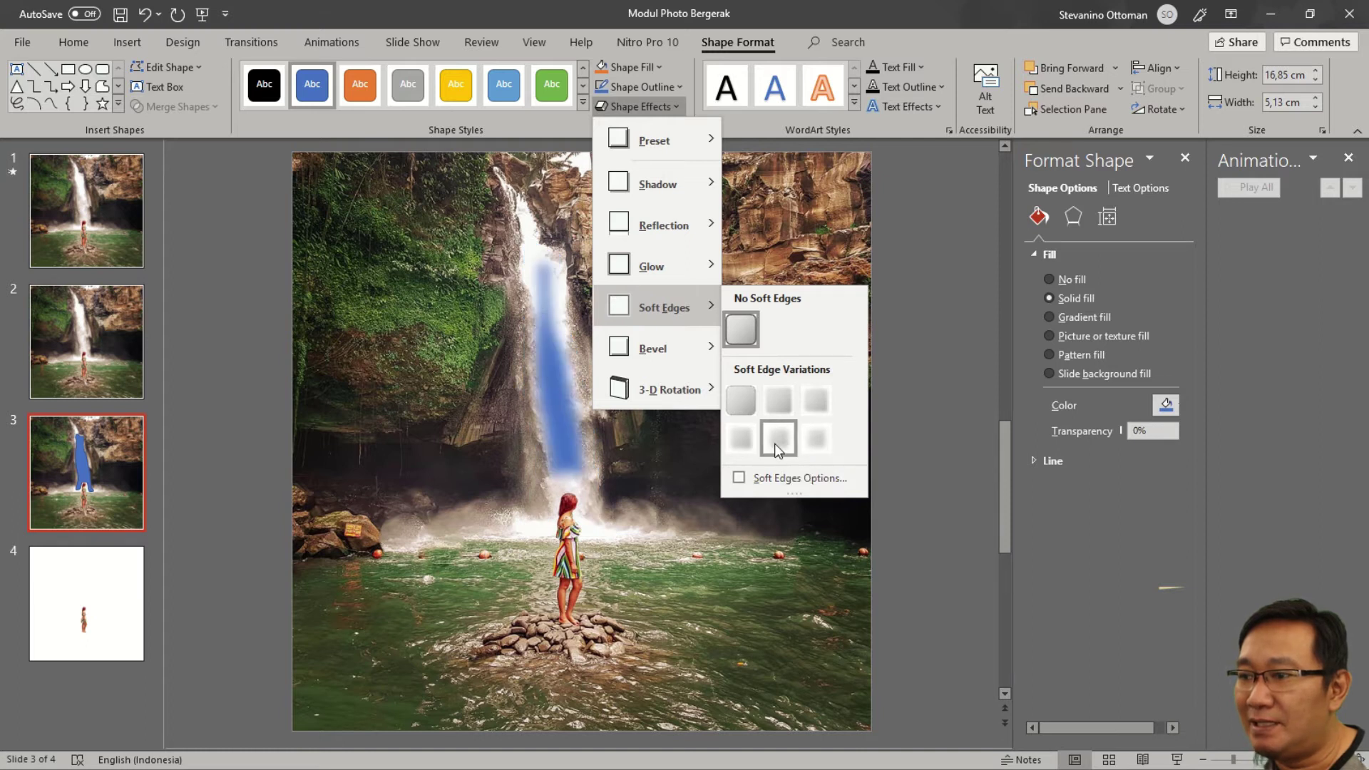
Give the blue shape 25-point soft edges and select it together with the waterfall photo.
{"action": "left_click", "coordinate": [775, 444]}
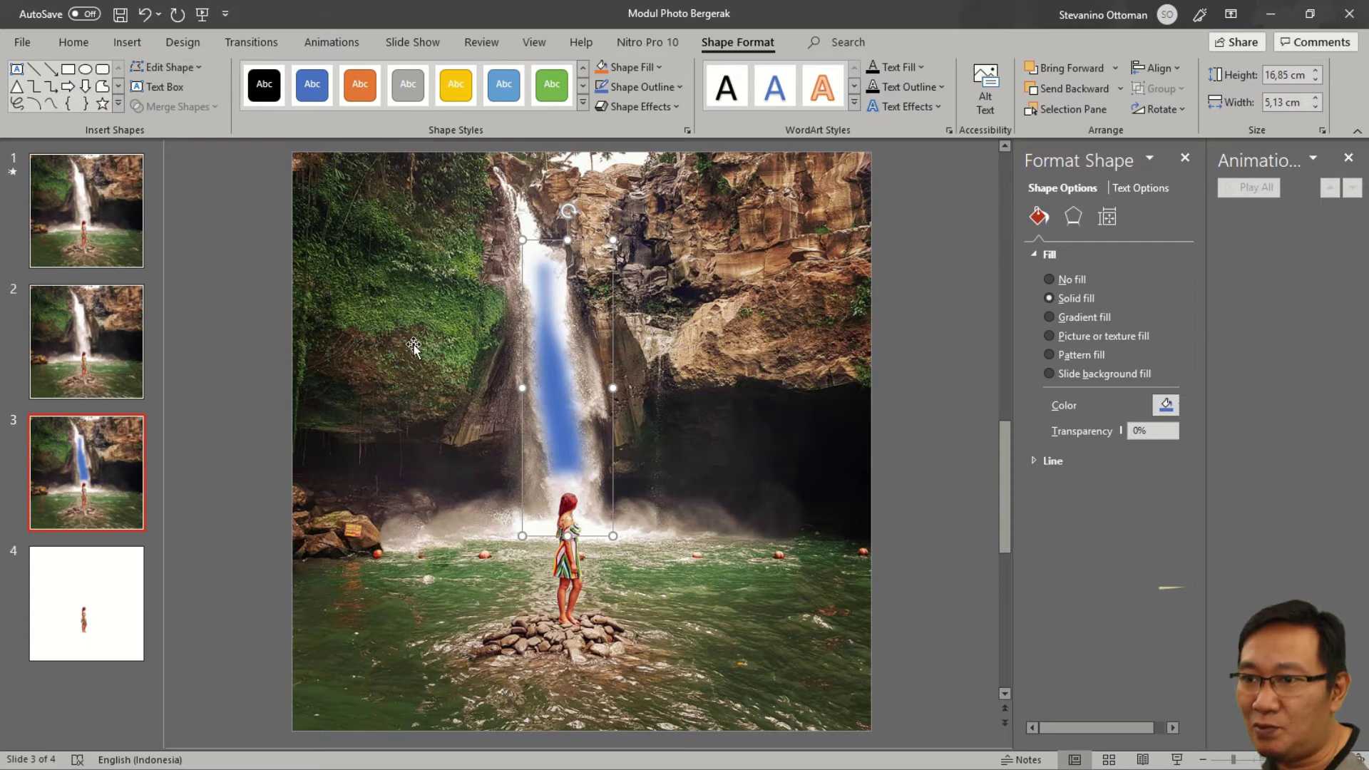
{"action": "left_click", "coordinate": [387, 349]}
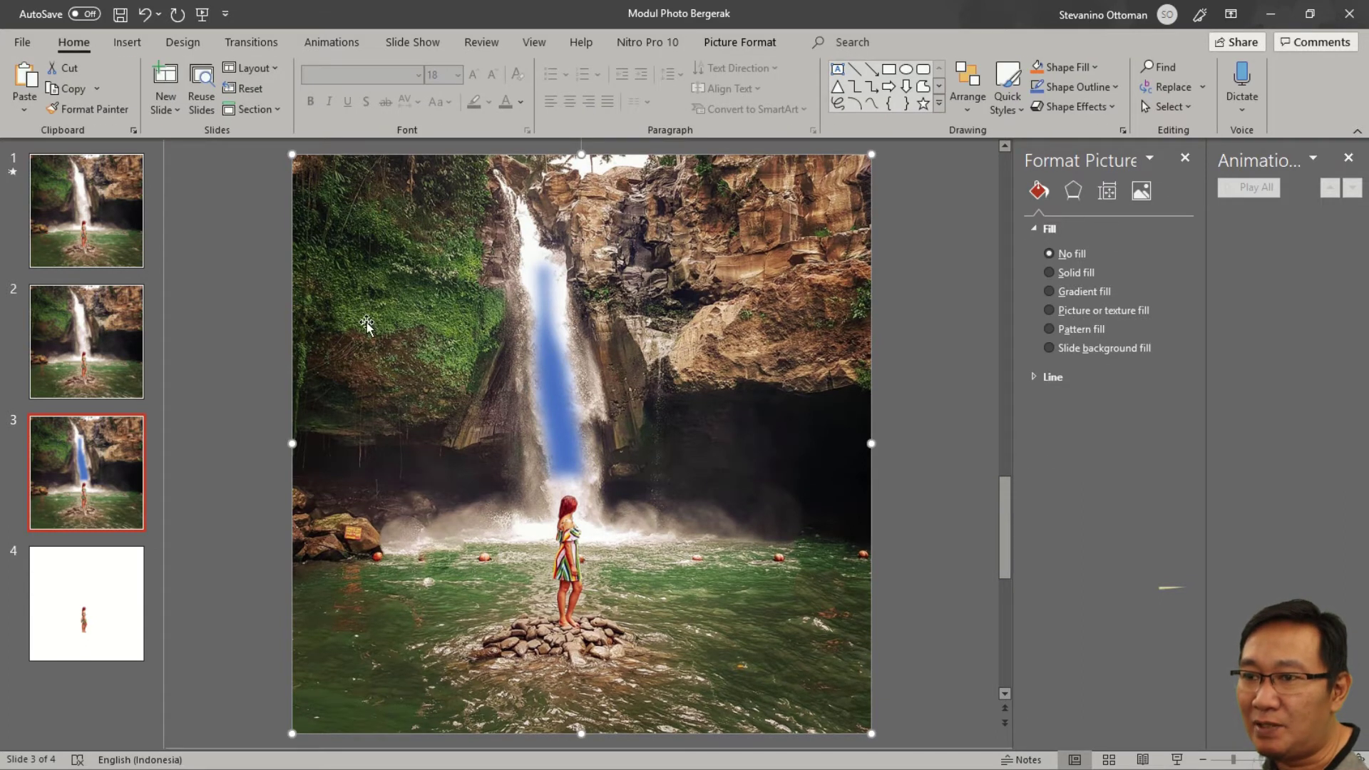
{"action": "left_click", "coordinate": [553, 376]}
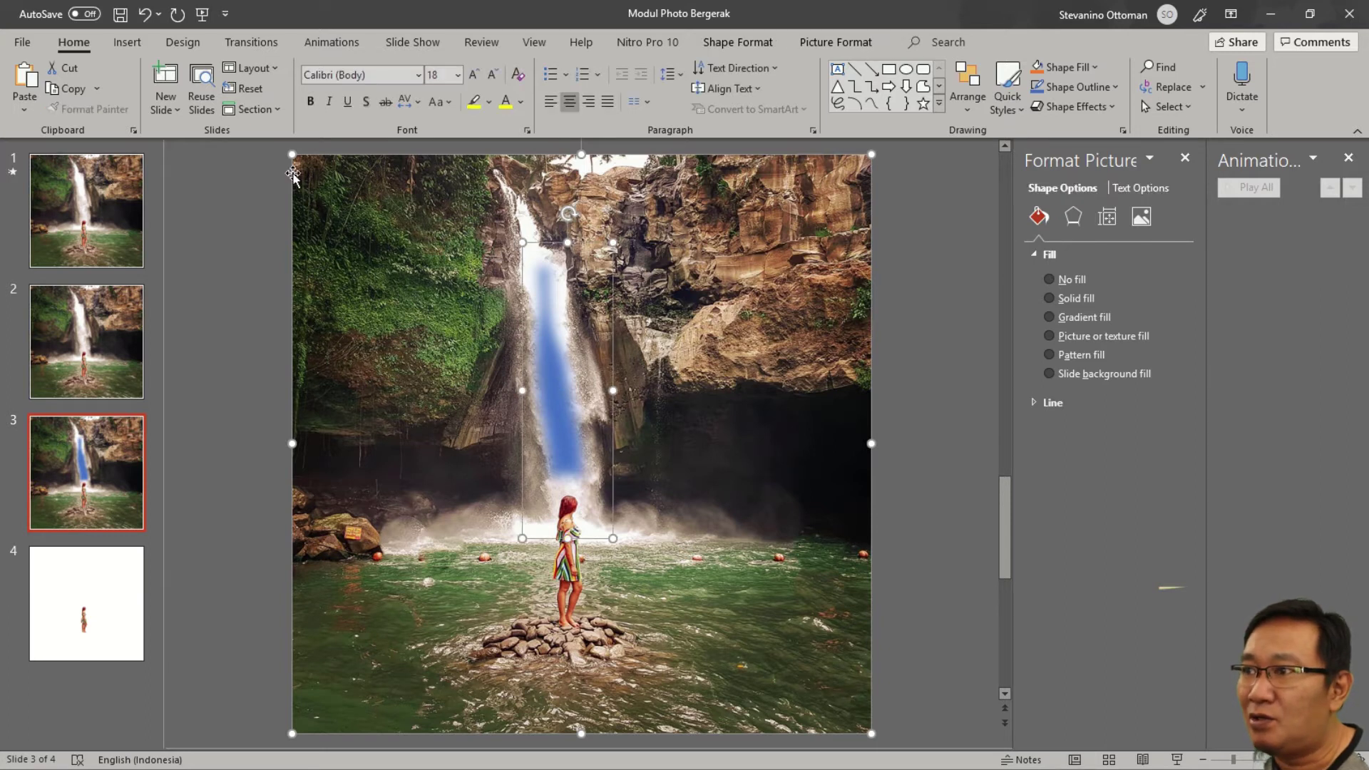
Intersect the waterfall photo with the soft-edged shape using Merge Shapes.
{"action": "left_click", "coordinate": [742, 46]}
{"action": "left_click", "coordinate": [201, 103]}
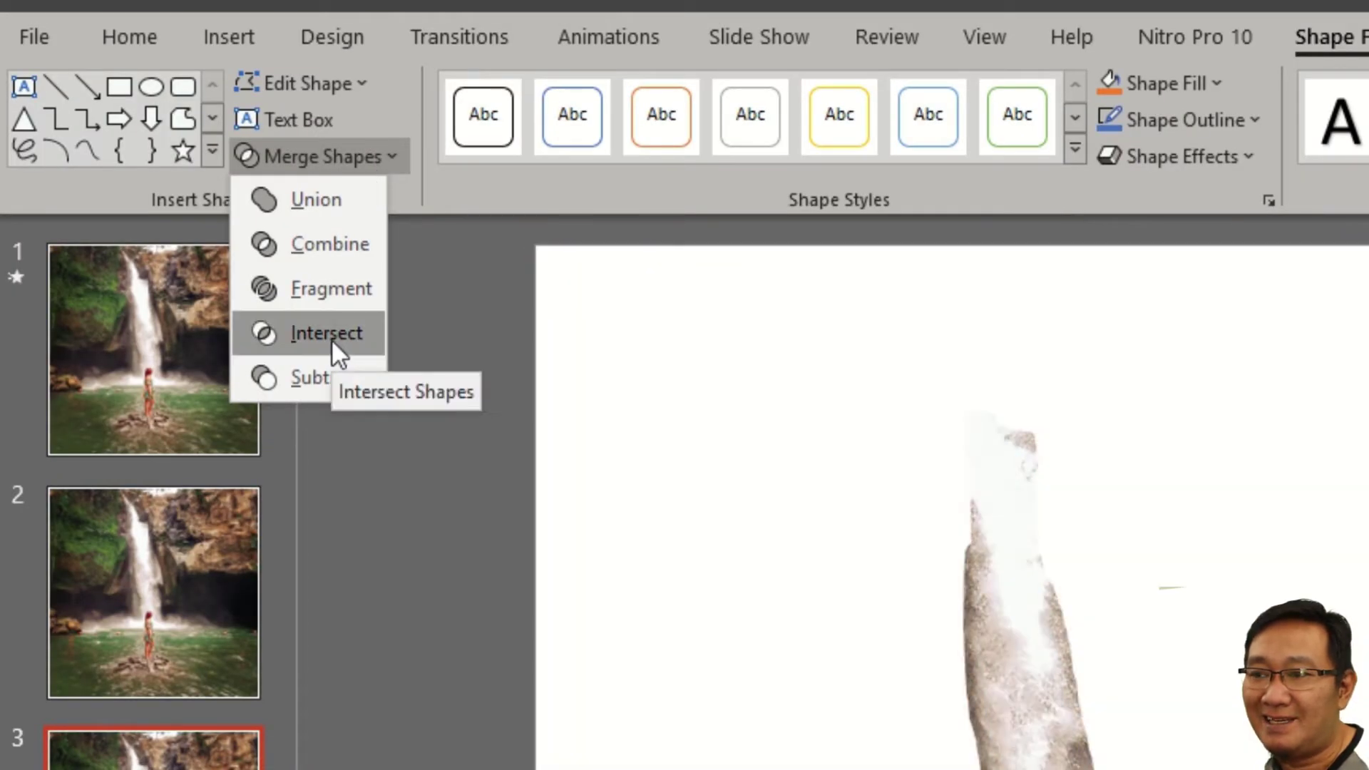
{"action": "left_click", "coordinate": [331, 340]}
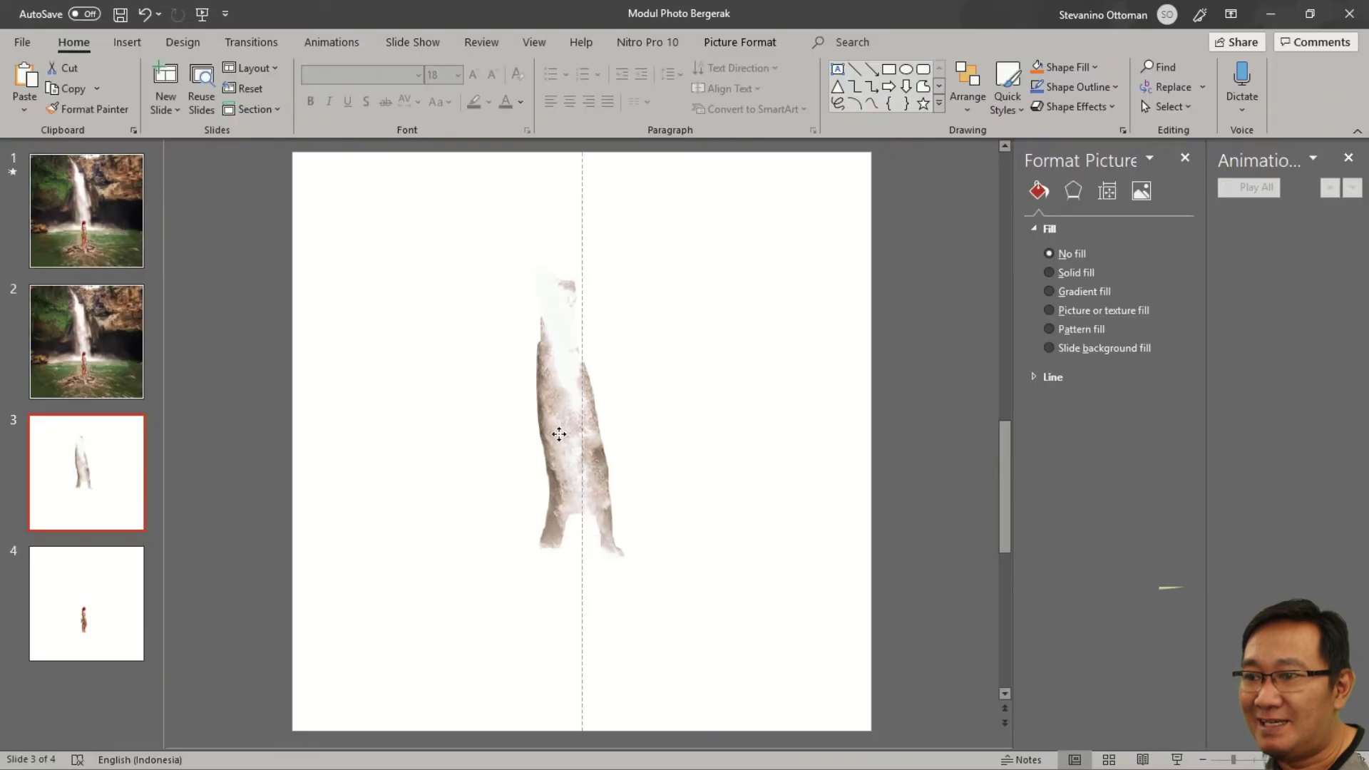
Cut the resulting waterfall-stream cutout from slide 3.
{"action": "left_click", "coordinate": [559, 433]}
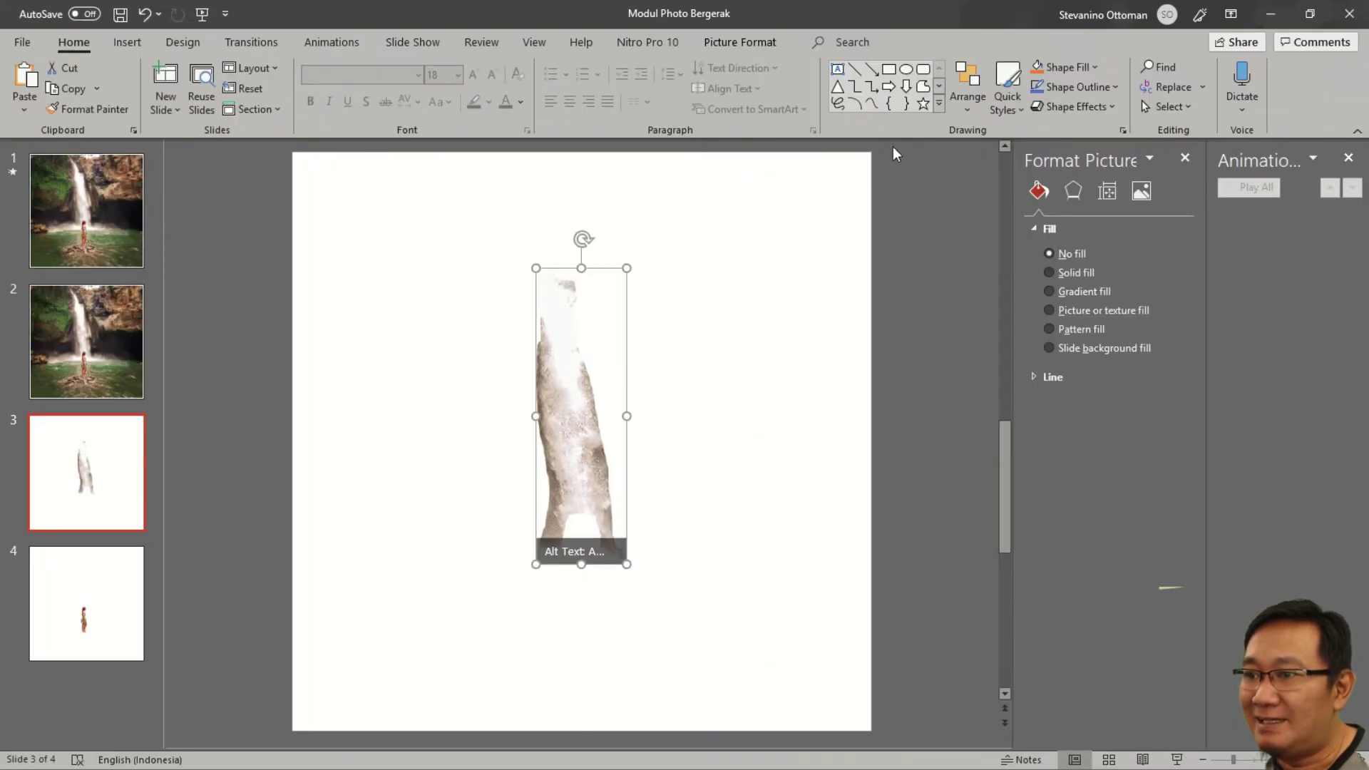
{"action": "right_click", "coordinate": [564, 400]}
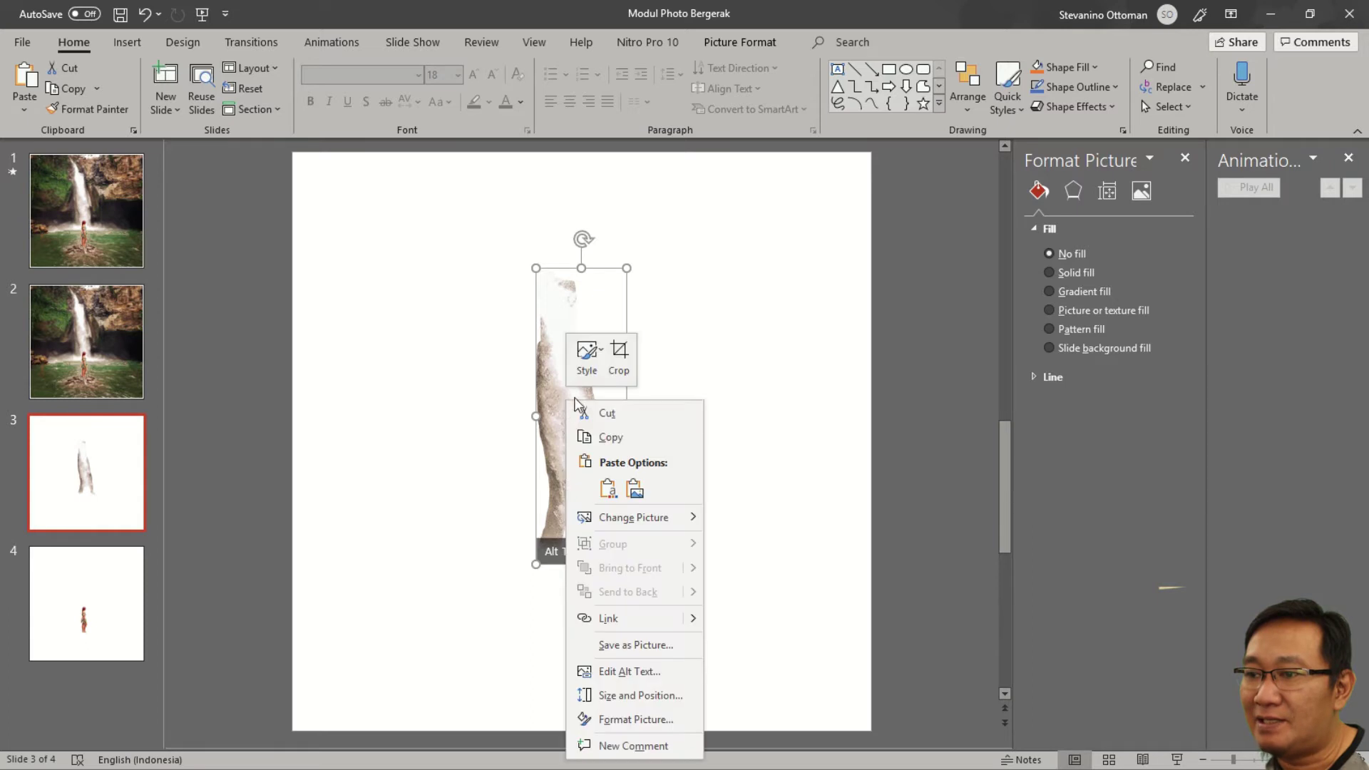
{"action": "left_click", "coordinate": [611, 412]}
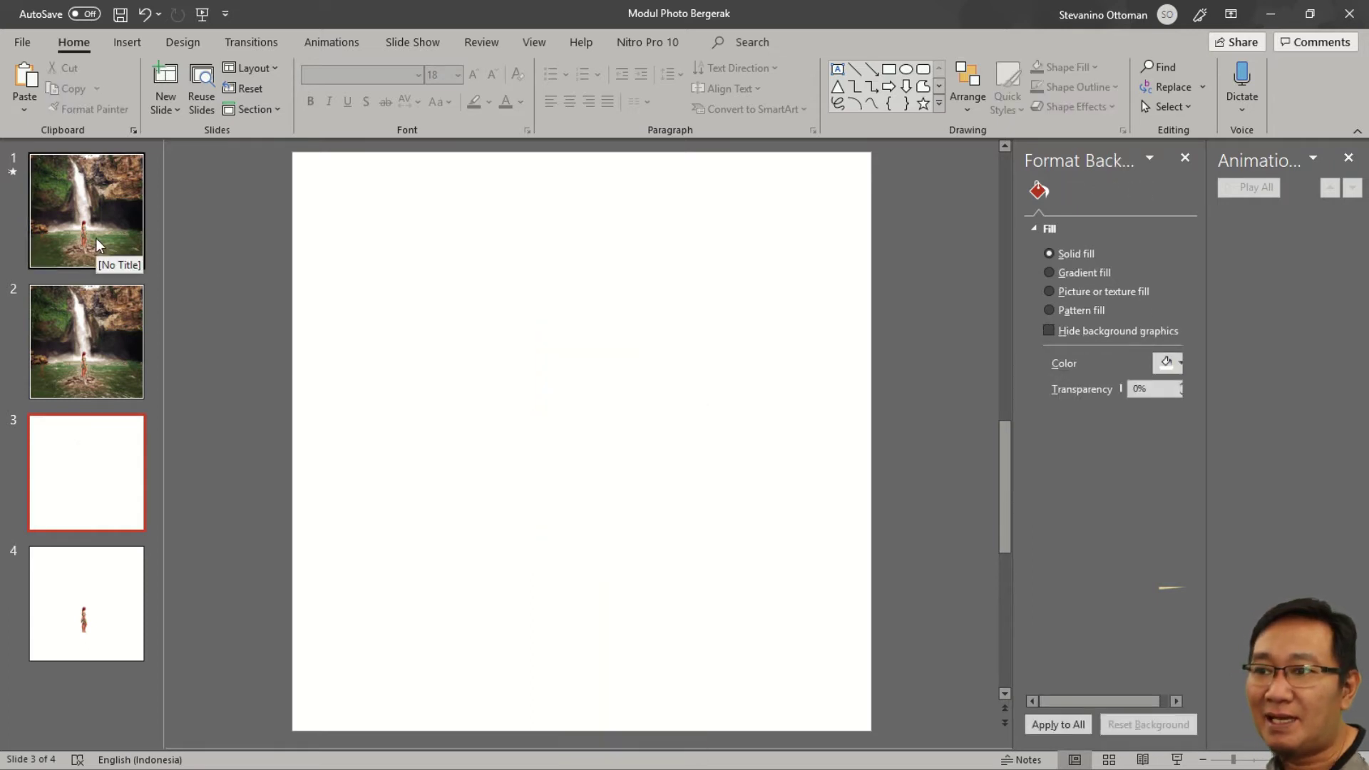
Paste the waterfall-stream cutout onto slide 1 and align it over the falling water.
{"action": "left_click", "coordinate": [98, 247]}
{"action": "right_click", "coordinate": [241, 257]}
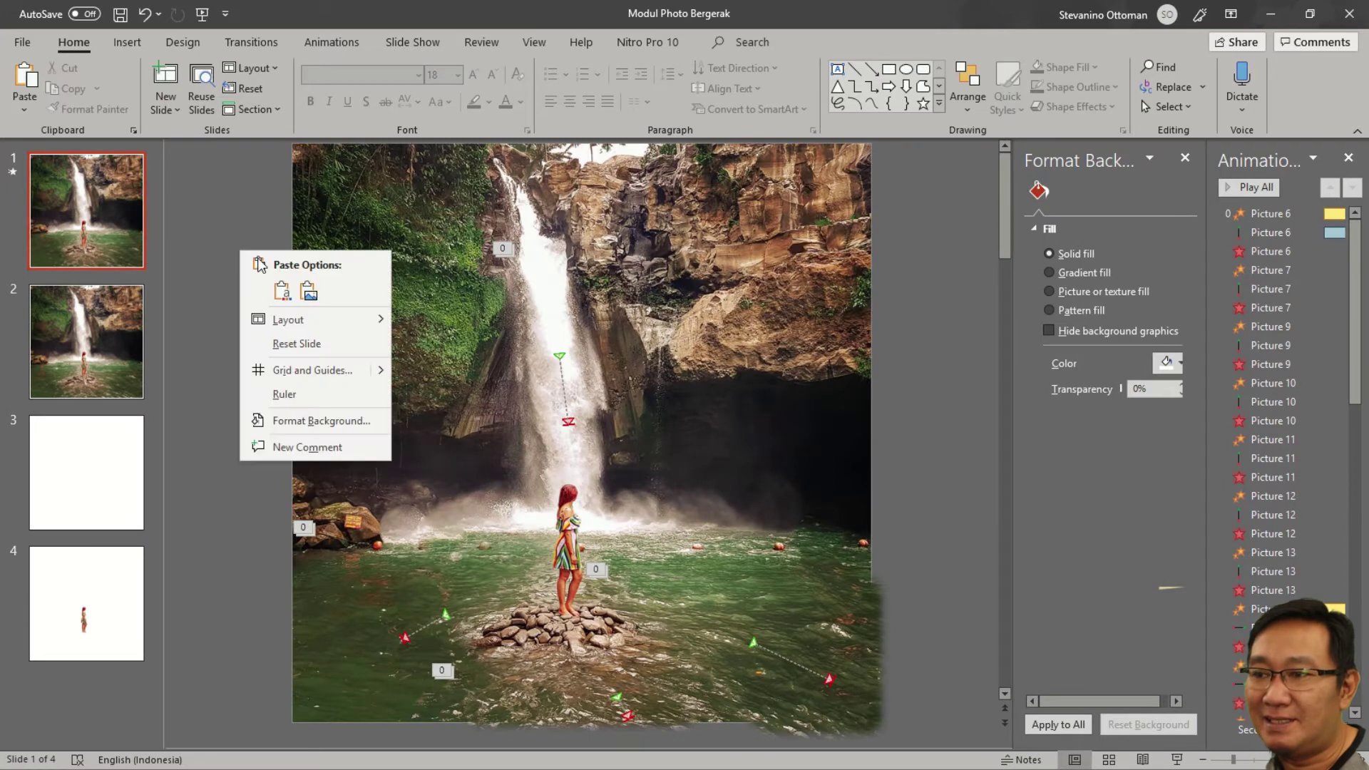
{"action": "left_click", "coordinate": [279, 293]}
{"action": "left_click_drag", "start_coordinate": [552, 380], "coordinate": [561, 360]}
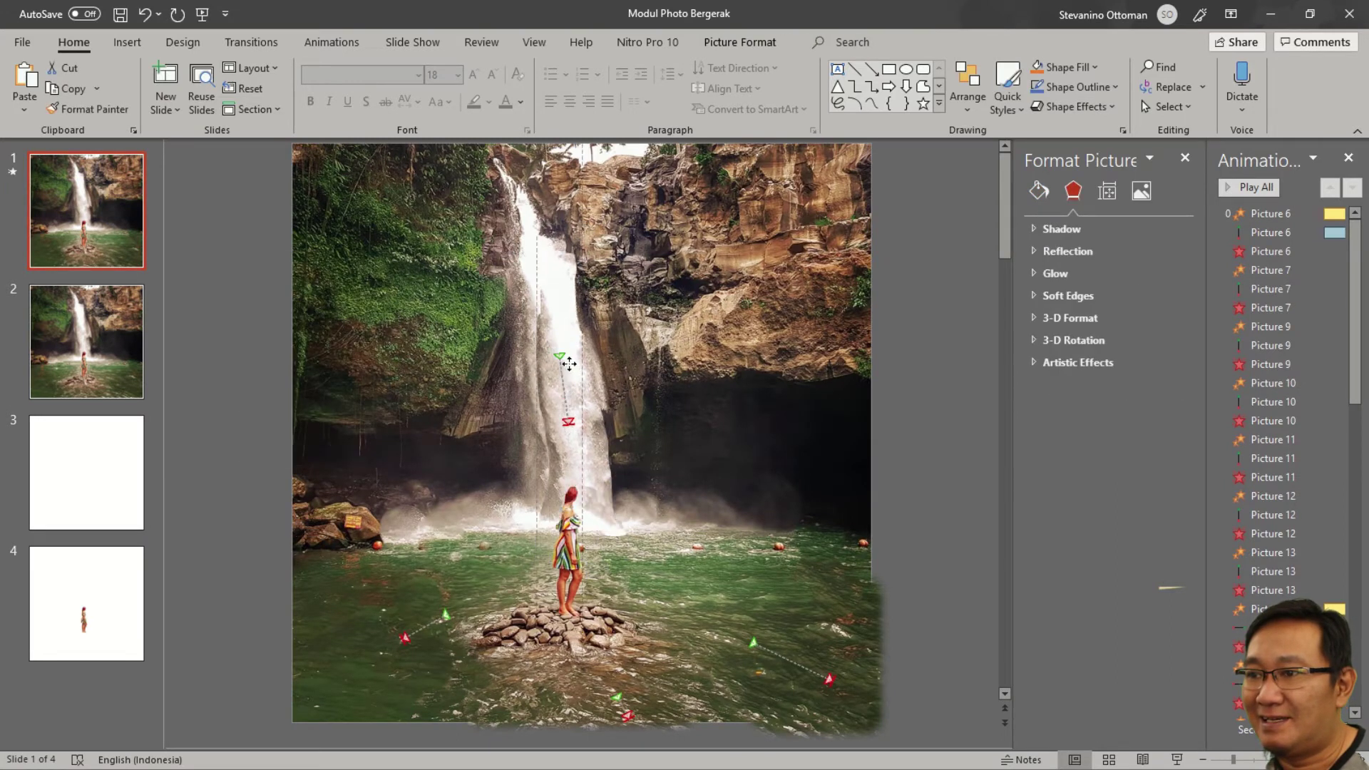
{"action": "left_click", "coordinate": [563, 365]}
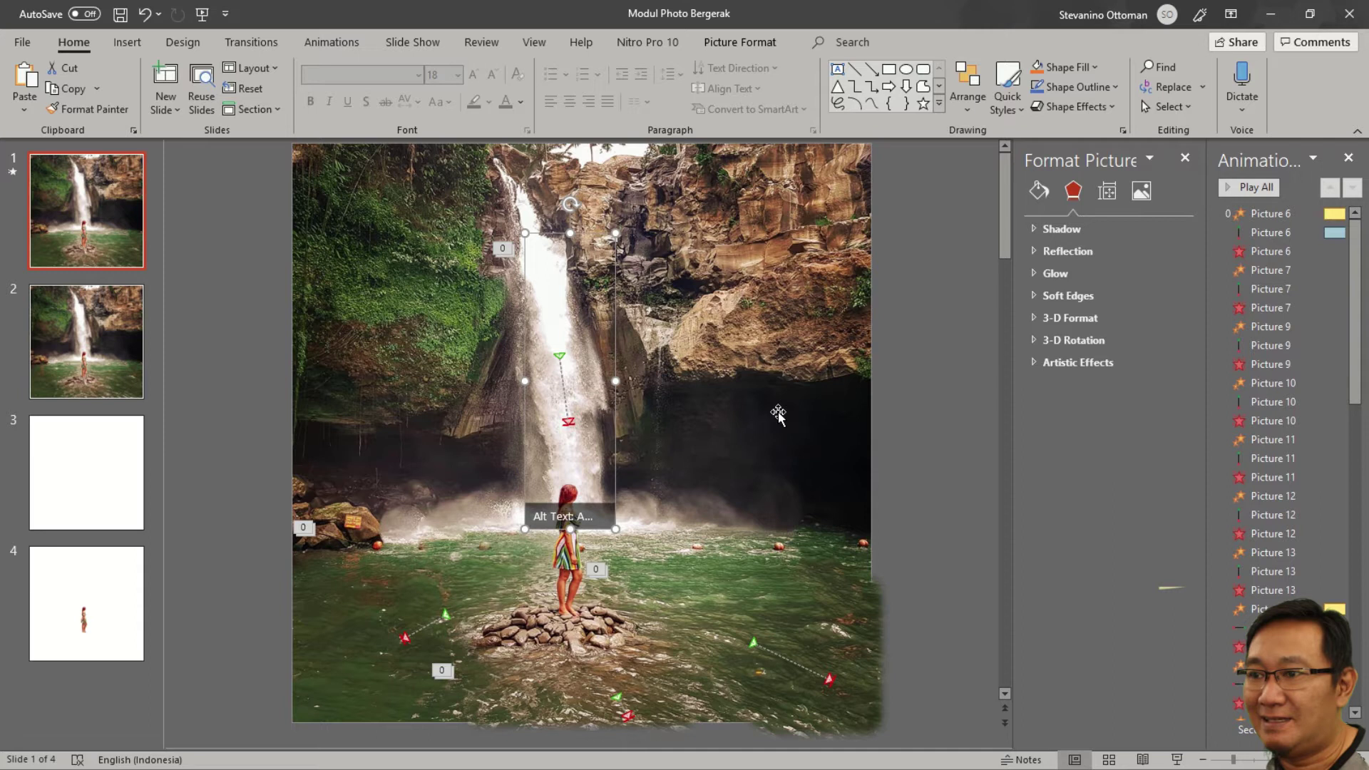
Paste the same waterfall-stream cutout onto slide 2.
{"action": "left_click", "coordinate": [169, 382]}
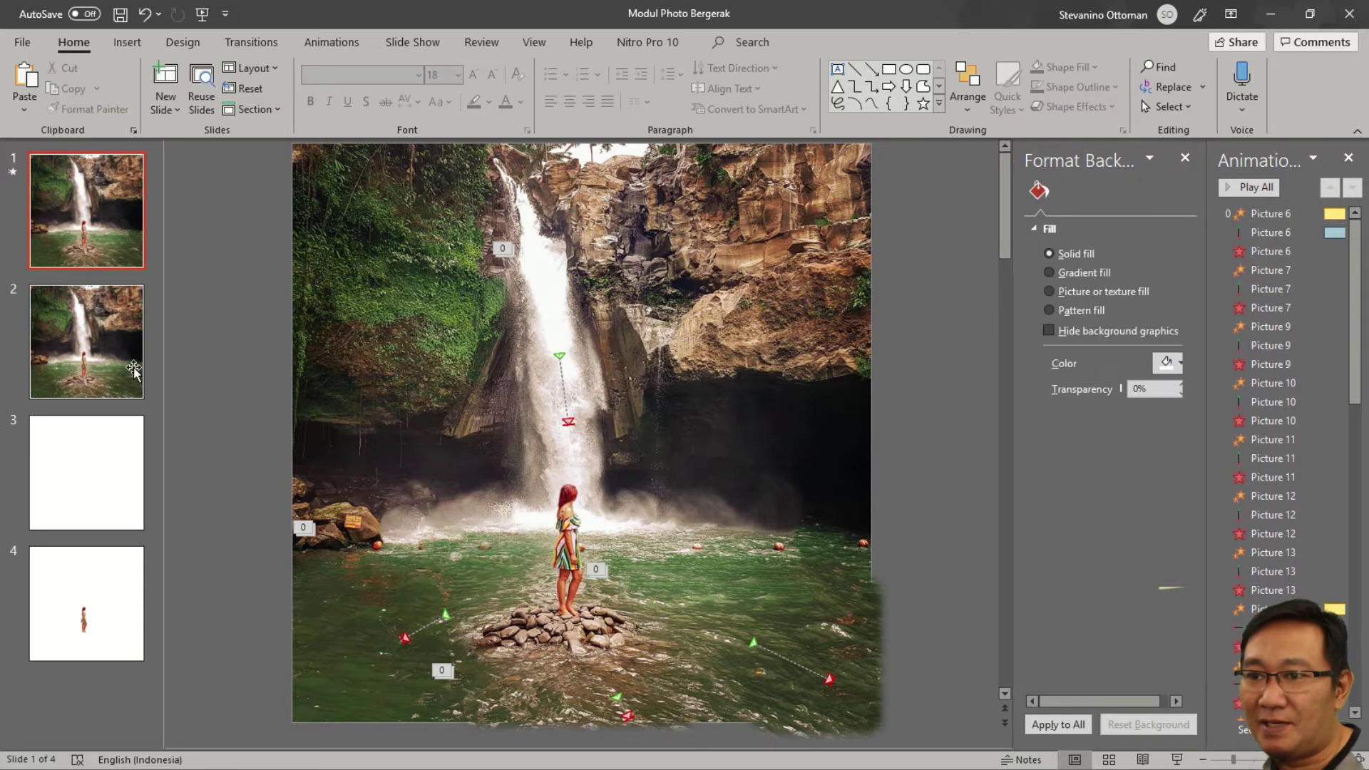
{"action": "scroll", "coordinate": [174, 371], "scroll_direction": "down", "scroll_amount": 1}
{"action": "right_click", "coordinate": [216, 319]}
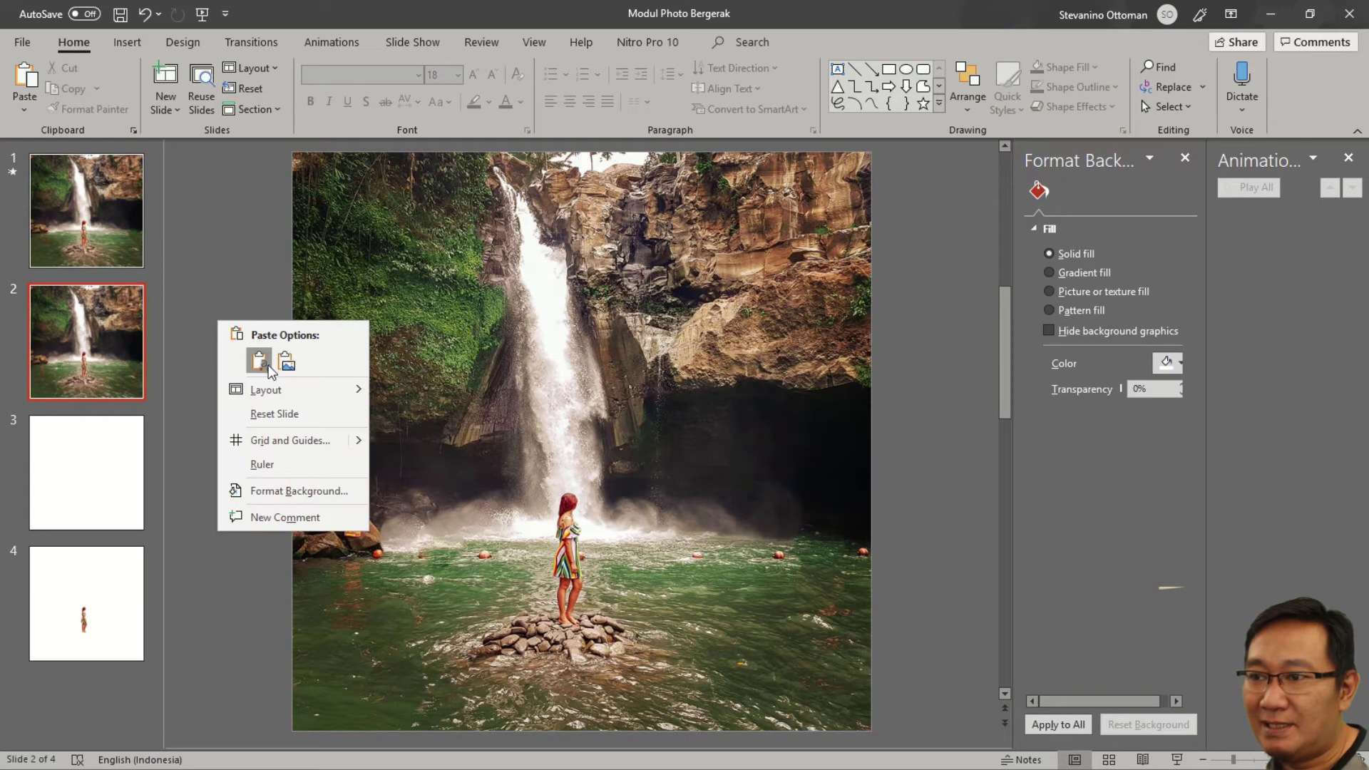
{"action": "left_click", "coordinate": [259, 361]}
{"action": "key", "text": "Escape"}
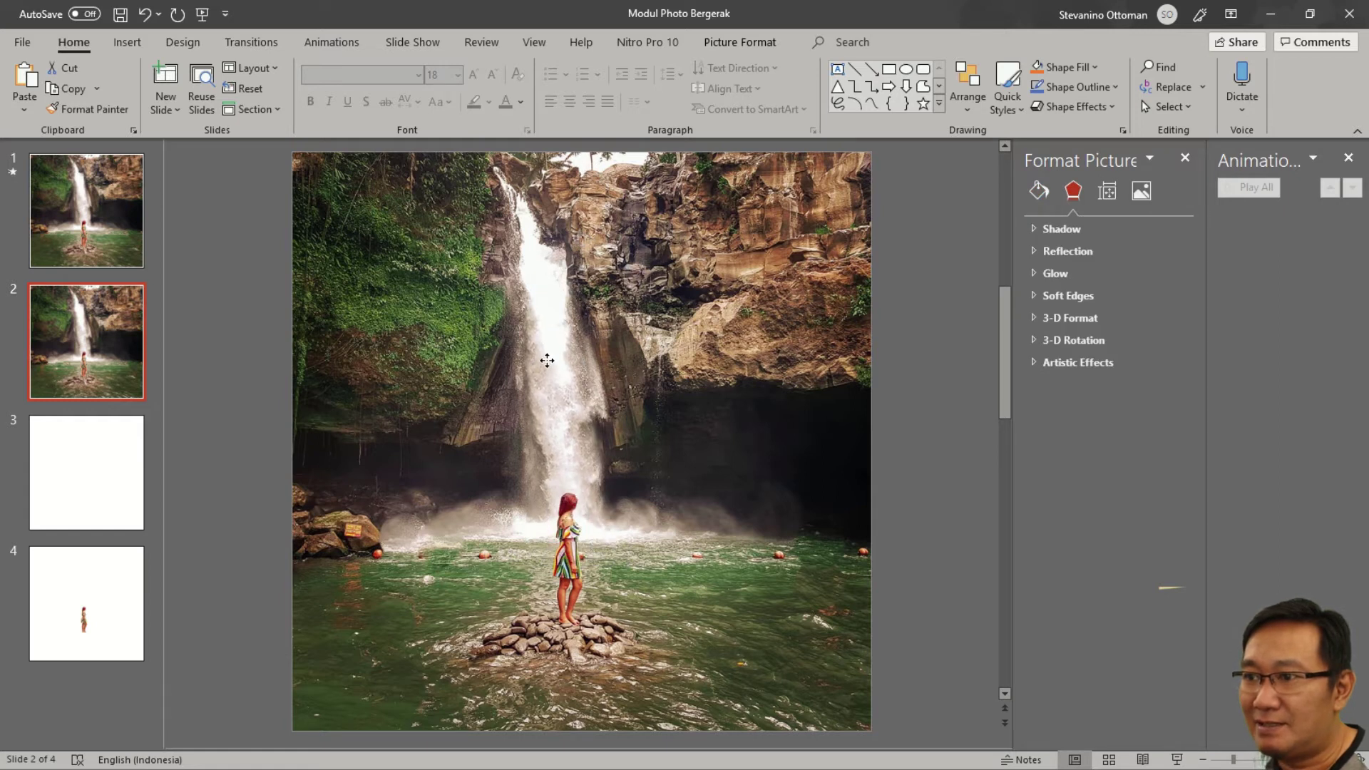
Nudge slide 2's waterfall strip into place and set its brightness to -88% in Format Picture.
{"action": "left_click", "coordinate": [548, 363]}
{"action": "left_click_drag", "start_coordinate": [570, 376], "coordinate": [559, 364]}
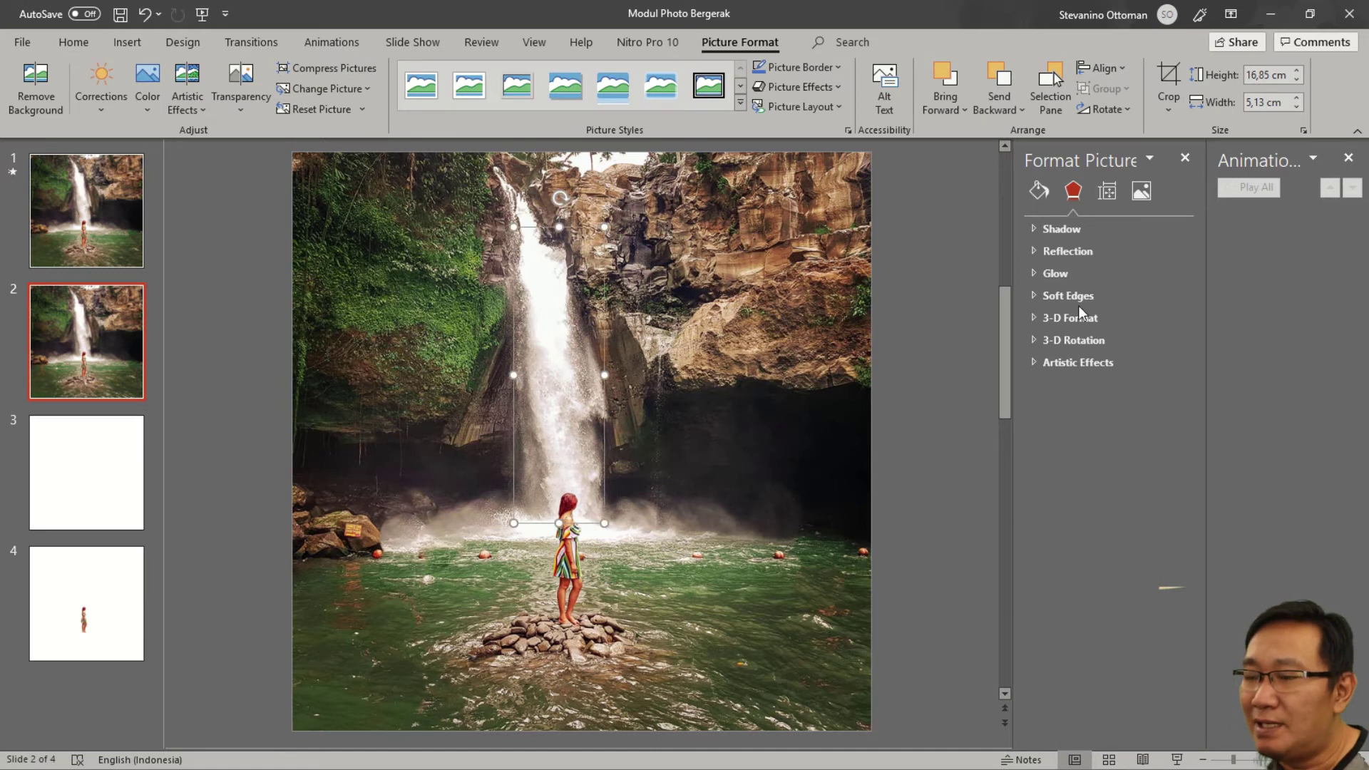
{"action": "right_click", "coordinate": [539, 357]}
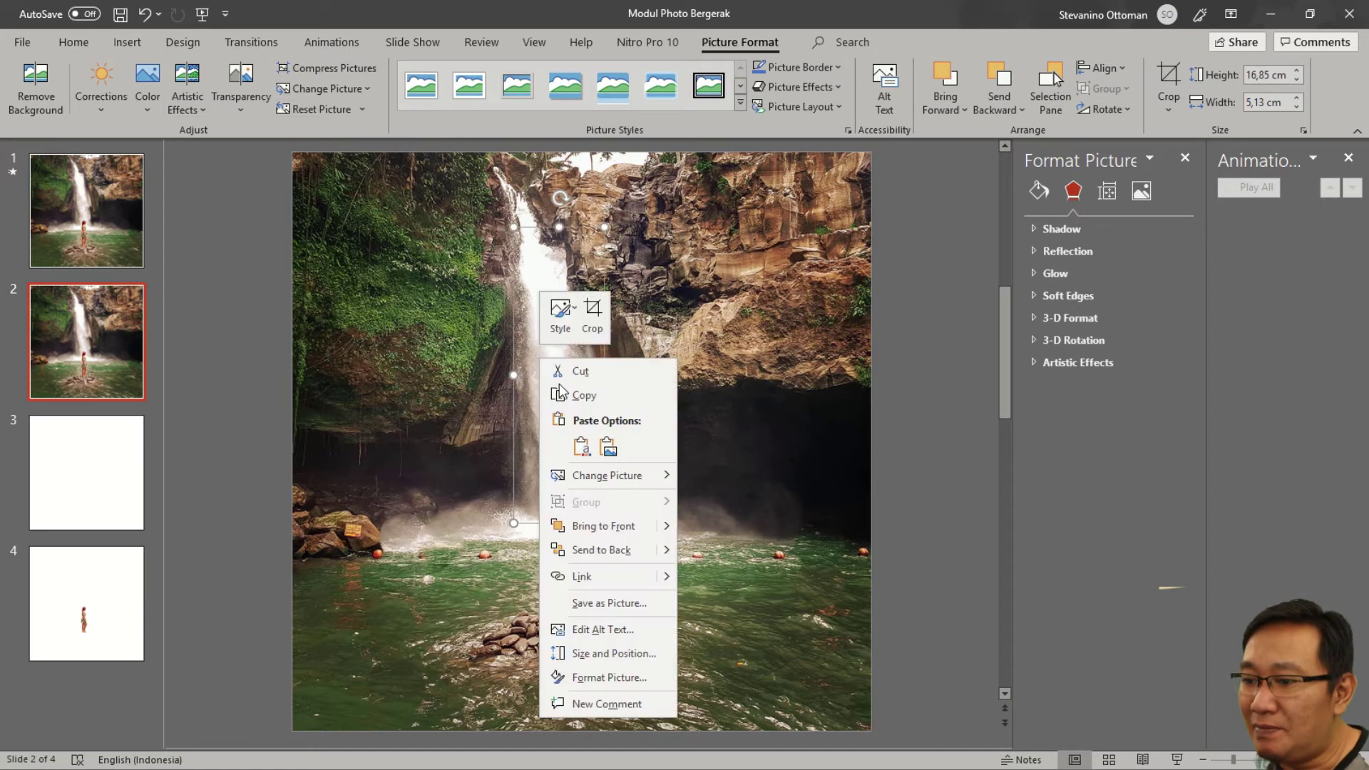
{"action": "left_click", "coordinate": [627, 678]}
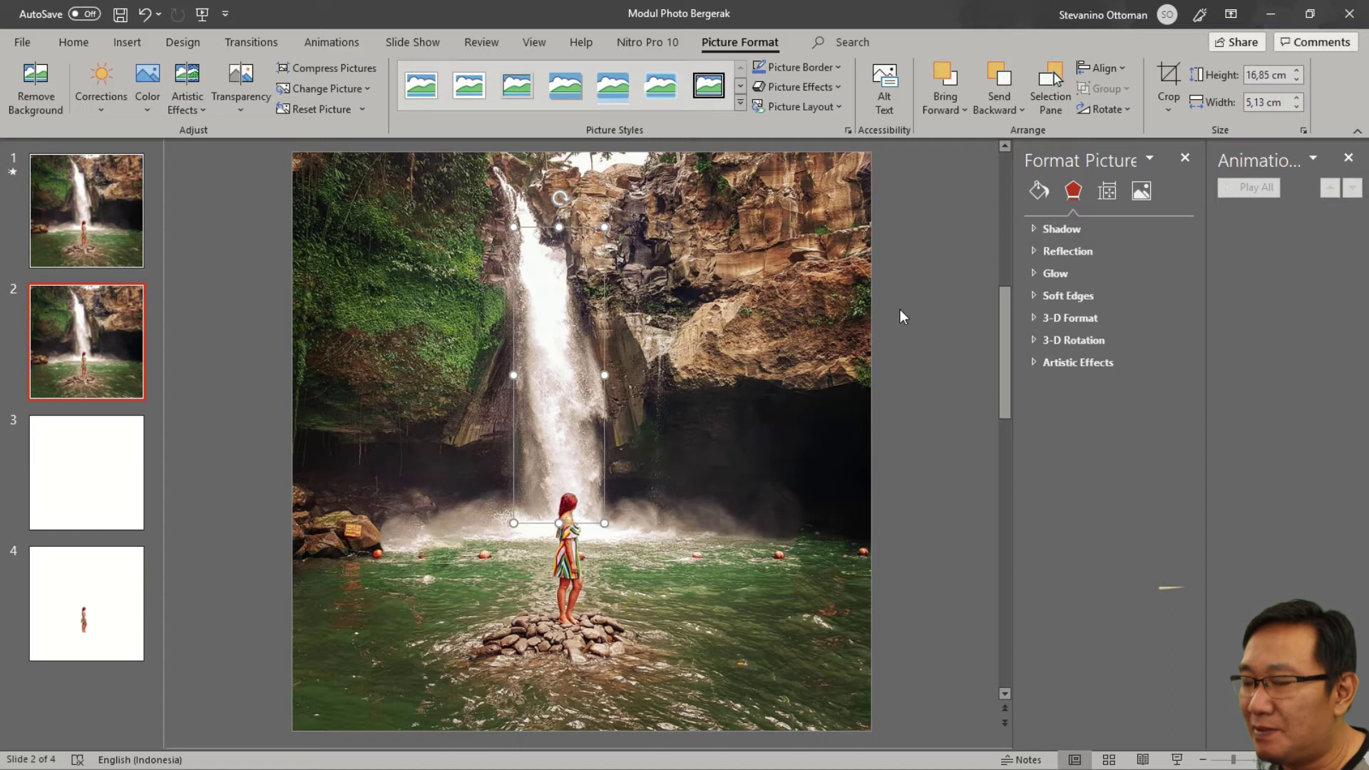
{"action": "left_click", "coordinate": [1141, 190]}
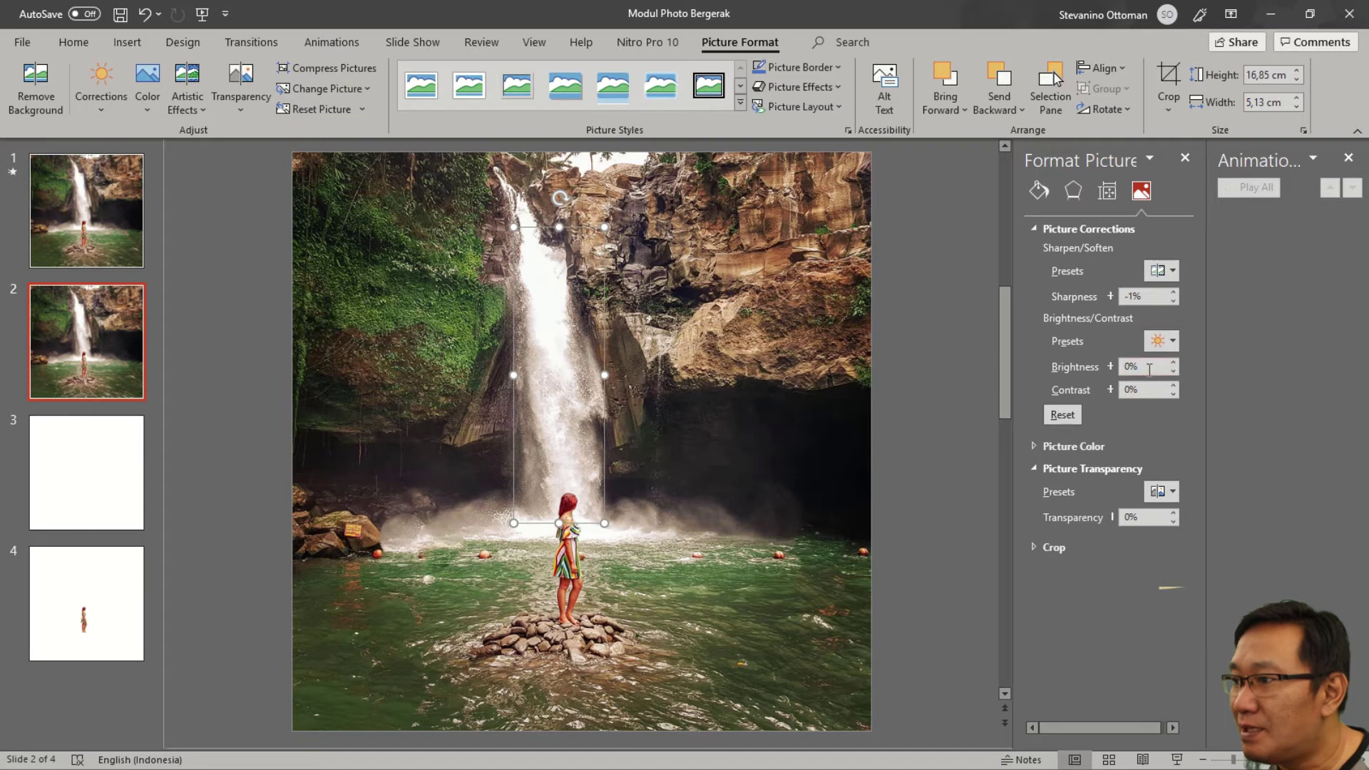
{"action": "left_click_drag", "start_coordinate": [1173, 371], "coordinate": [1173, 371]}
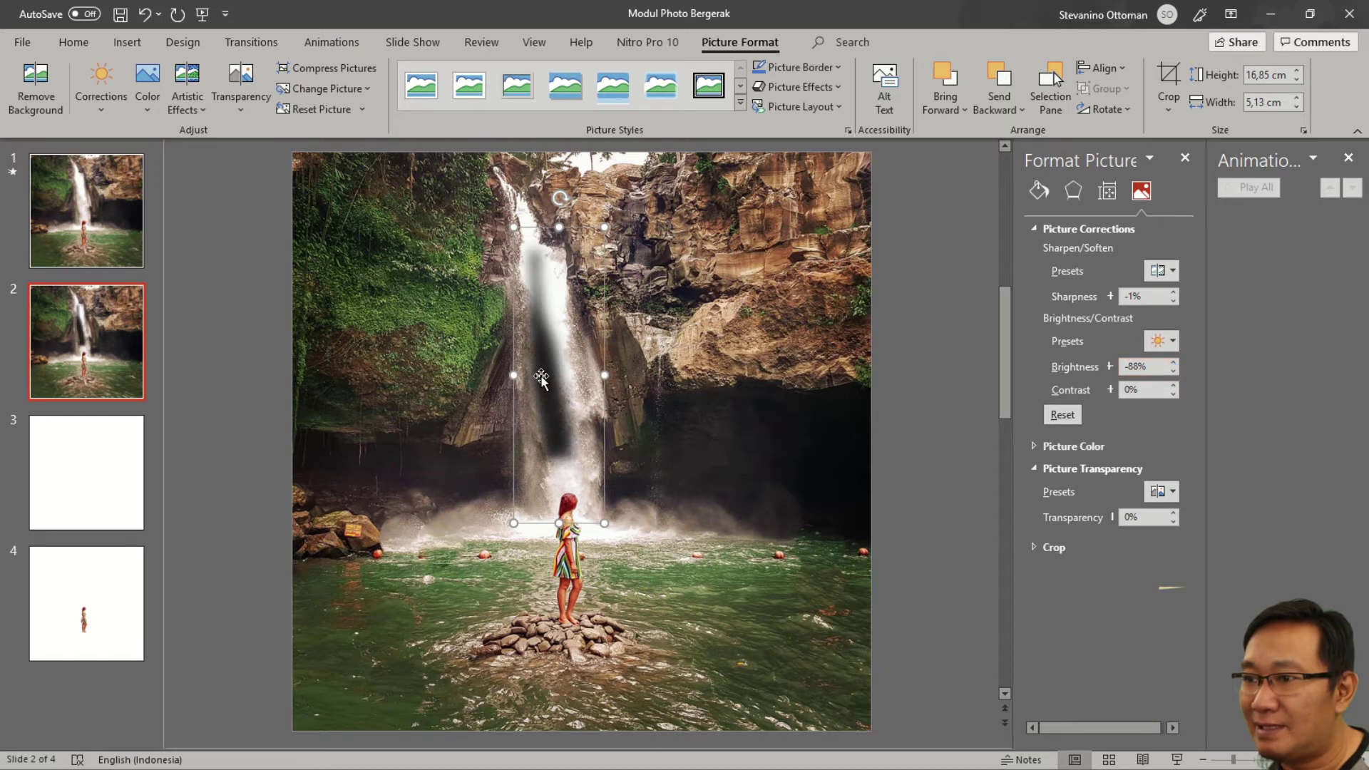
{"action": "left_click_drag", "start_coordinate": [542, 378], "coordinate": [551, 384]}
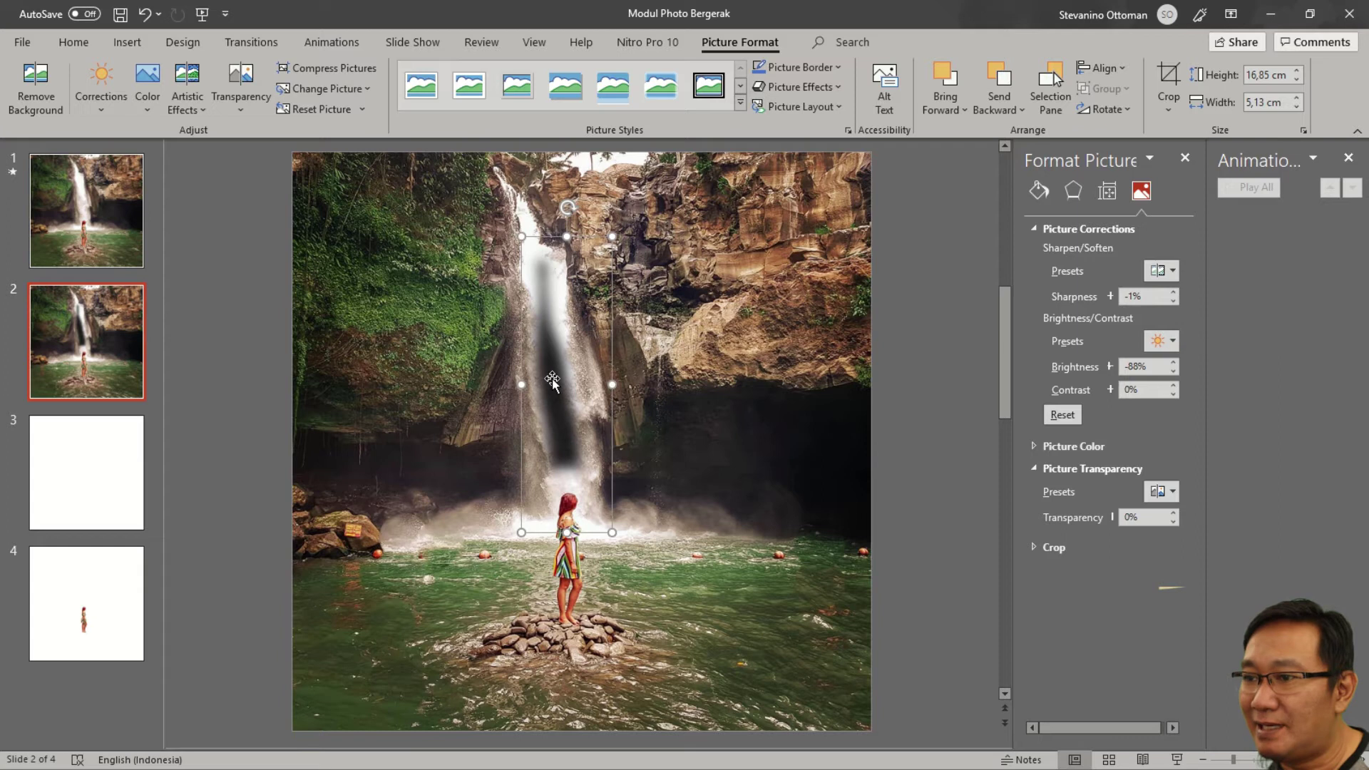
{"action": "left_click", "coordinate": [1184, 158]}
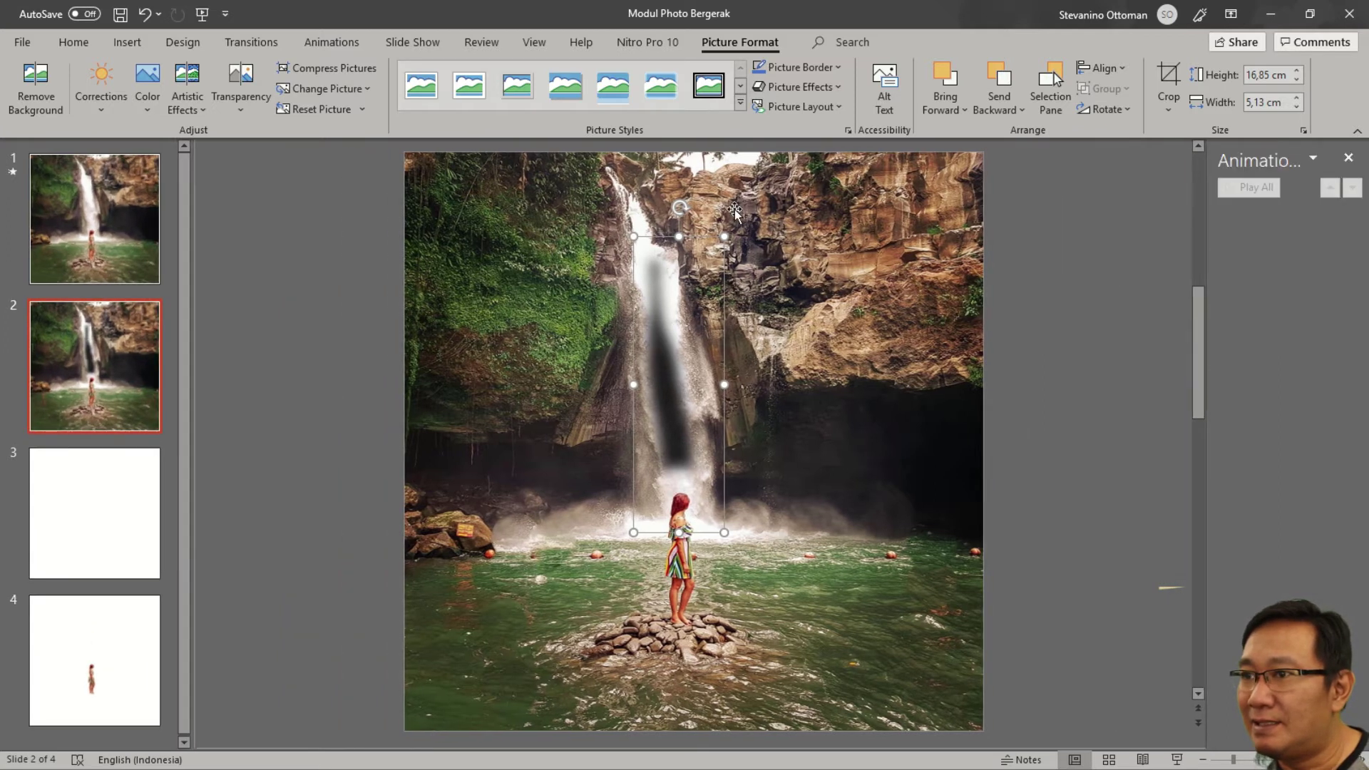
Add a Grow/Shrink emphasis effect to the dark waterfall strip (Picture 15).
{"action": "left_click", "coordinate": [311, 42]}
{"action": "left_click", "coordinate": [603, 274]}
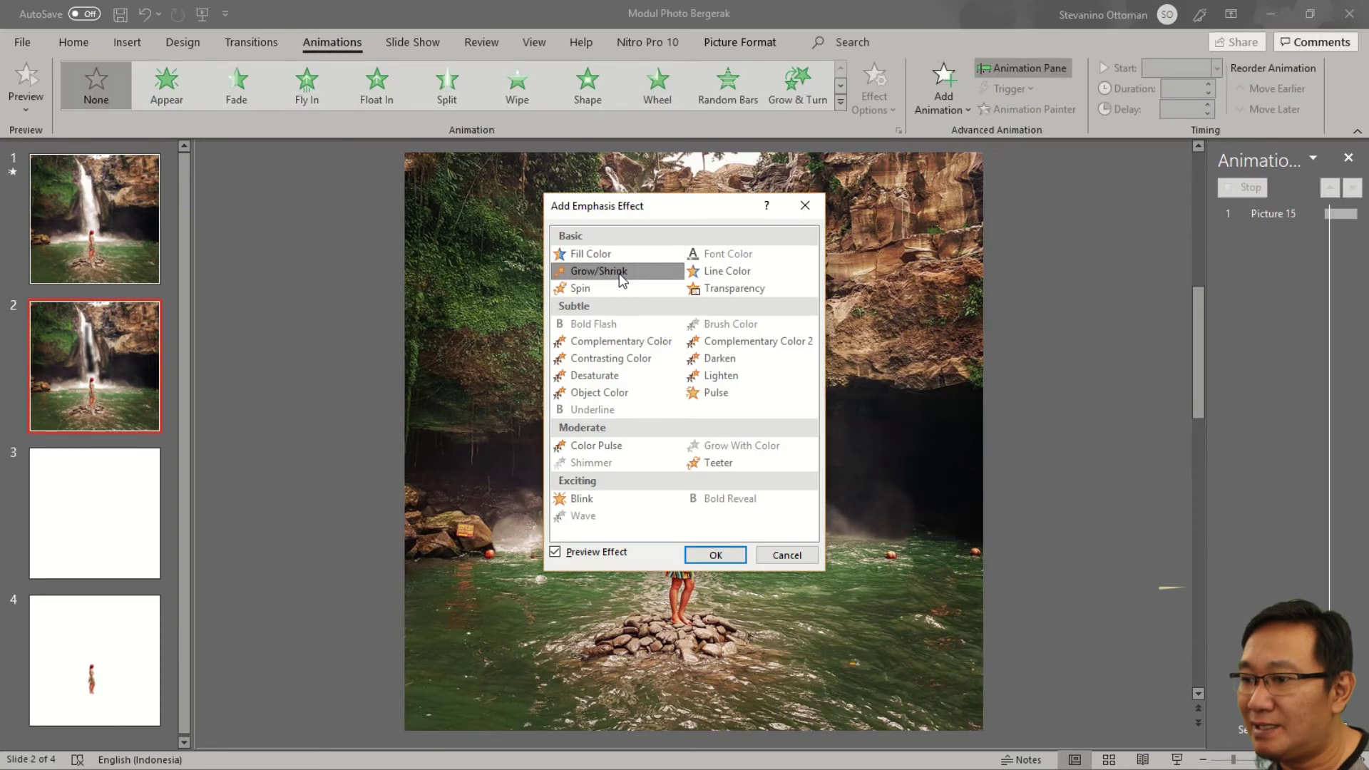
{"action": "left_click", "coordinate": [715, 554]}
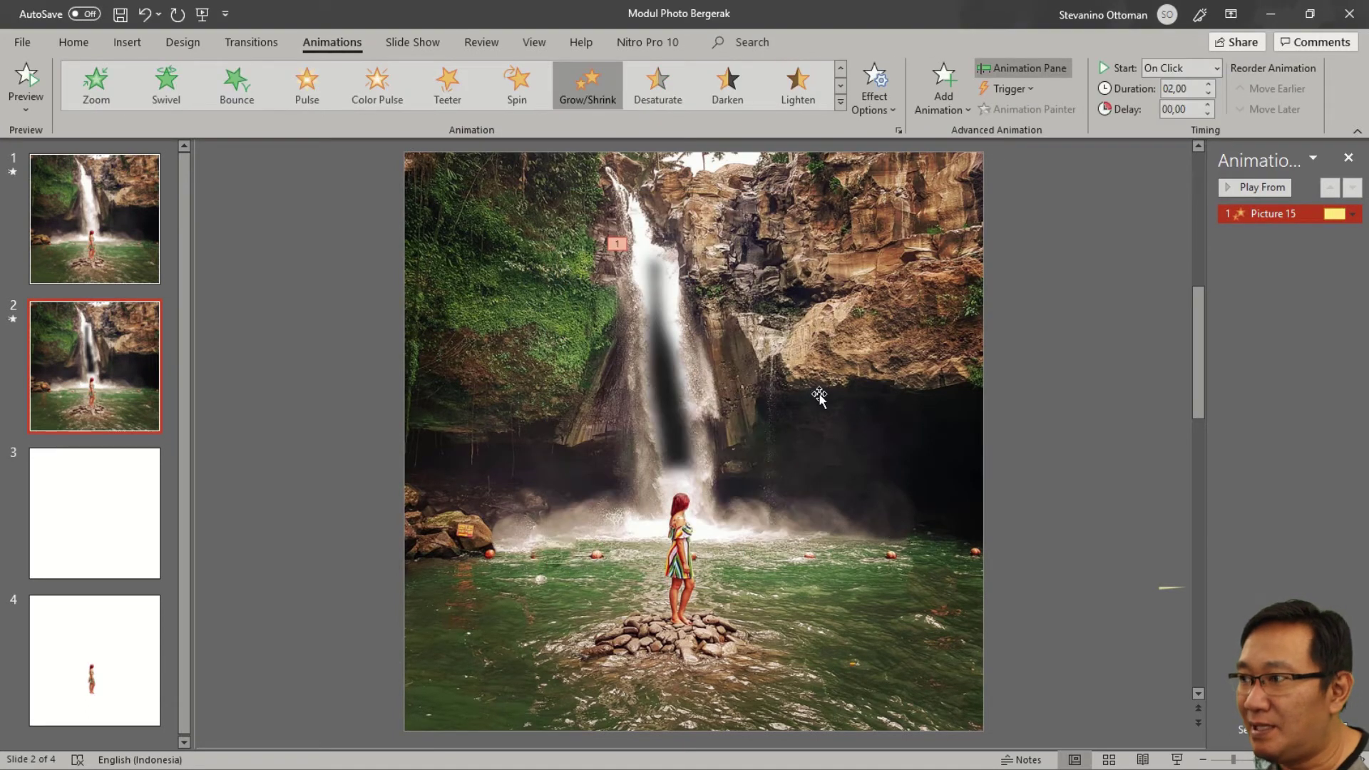
{"action": "left_click", "coordinate": [1233, 187]}
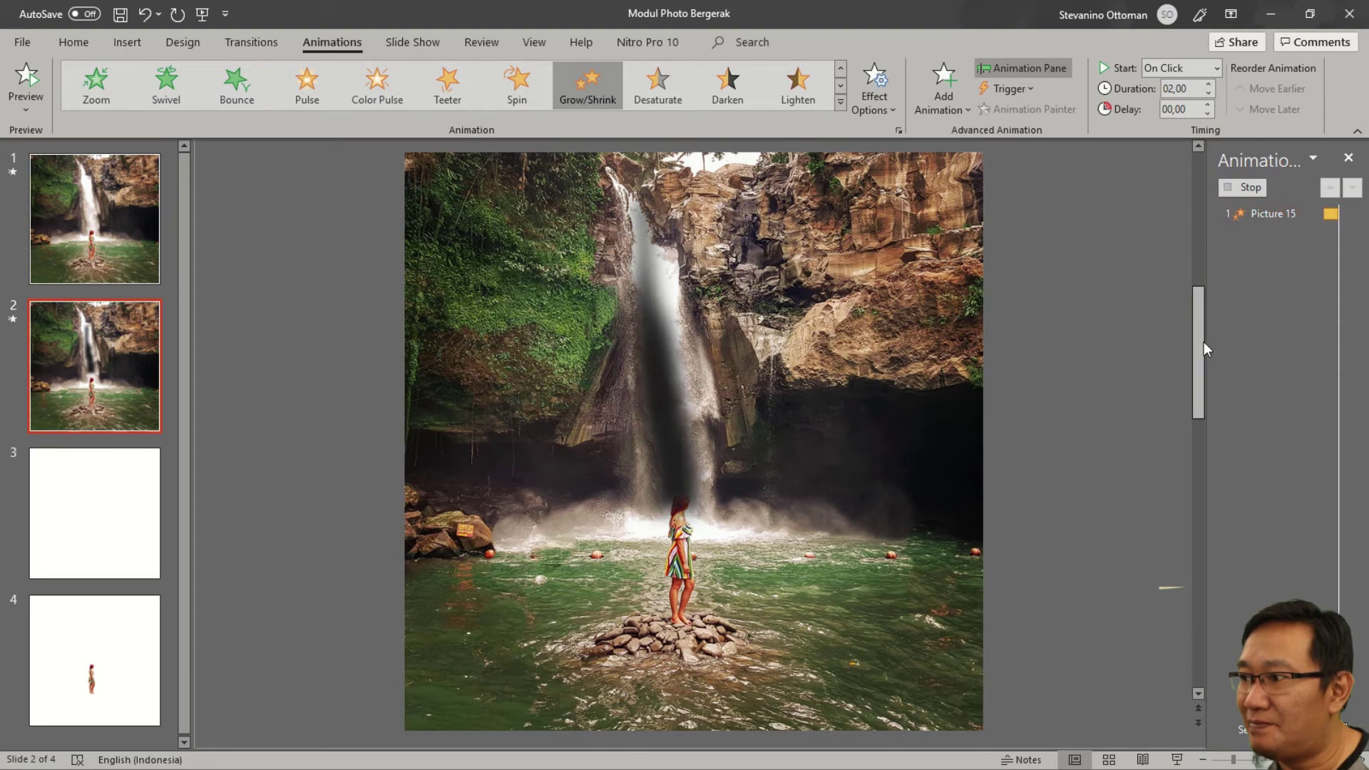
Set the Picture 15 Grow/Shrink animation to start With Previous and preview it.
{"action": "left_click_drag", "start_coordinate": [1148, 345], "coordinate": [1096, 345]}
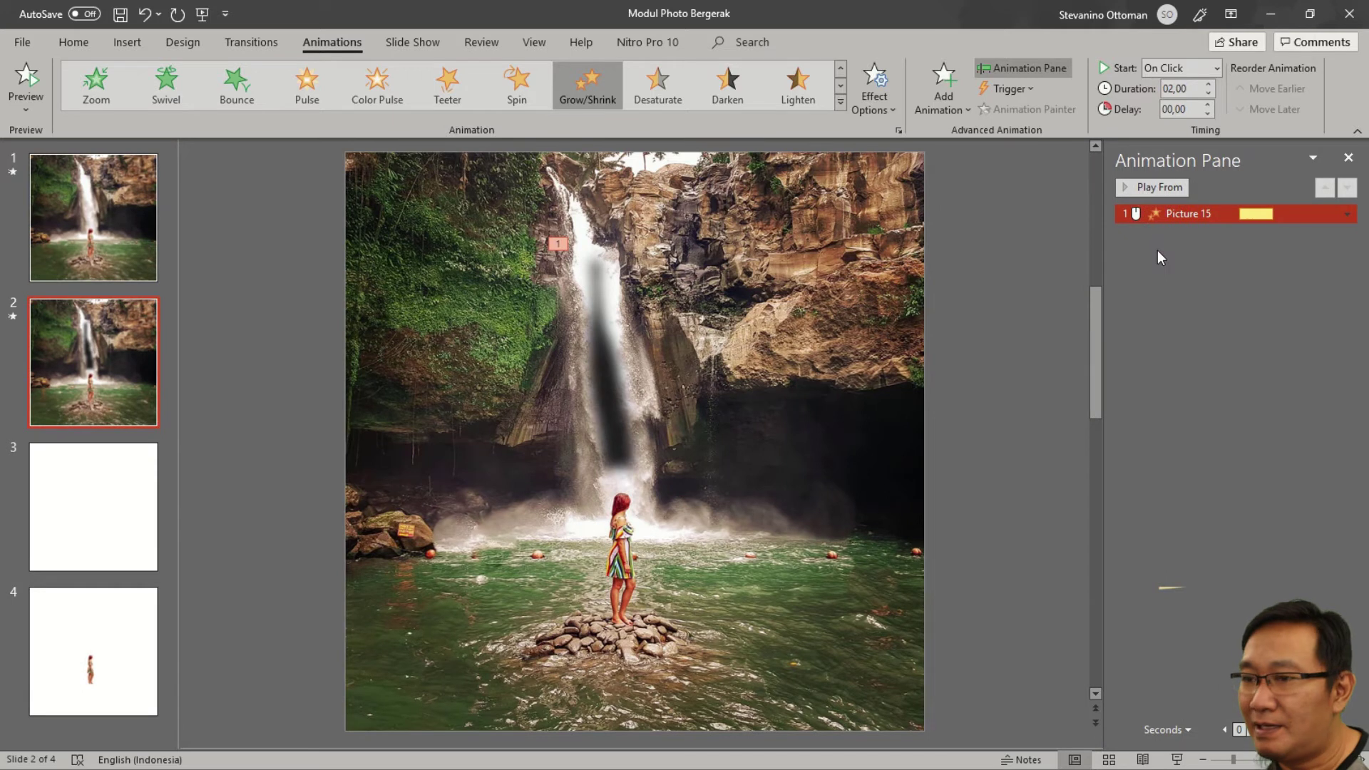
{"action": "left_click", "coordinate": [1347, 214]}
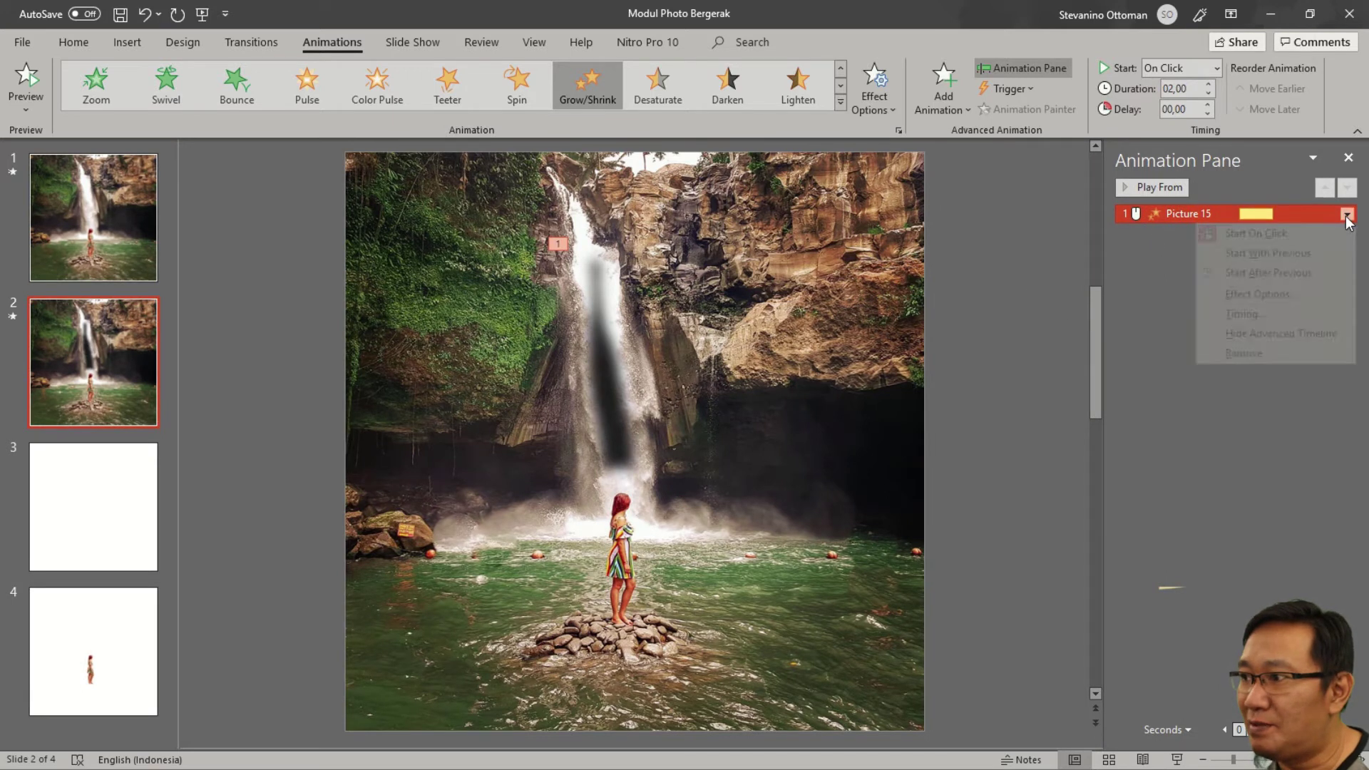
{"action": "left_click", "coordinate": [1311, 255]}
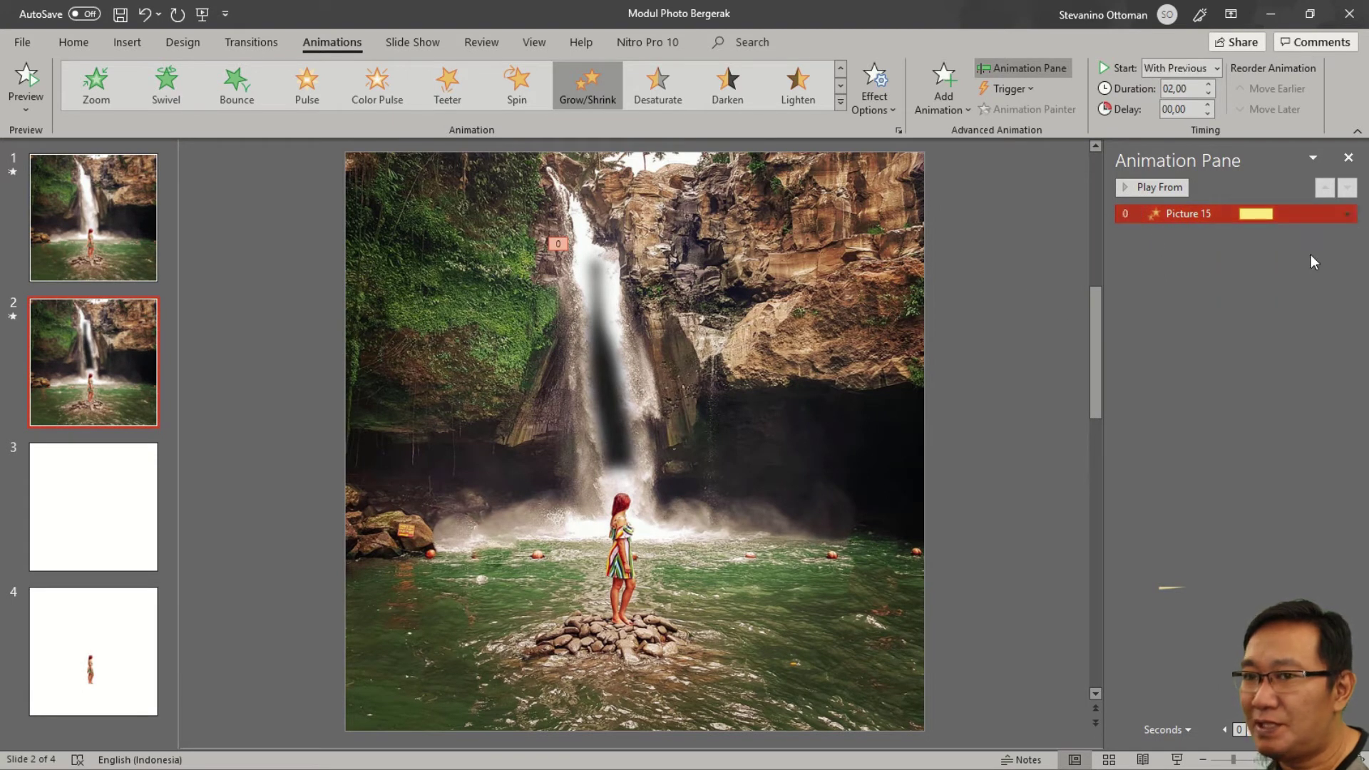
{"action": "left_click", "coordinate": [13, 316]}
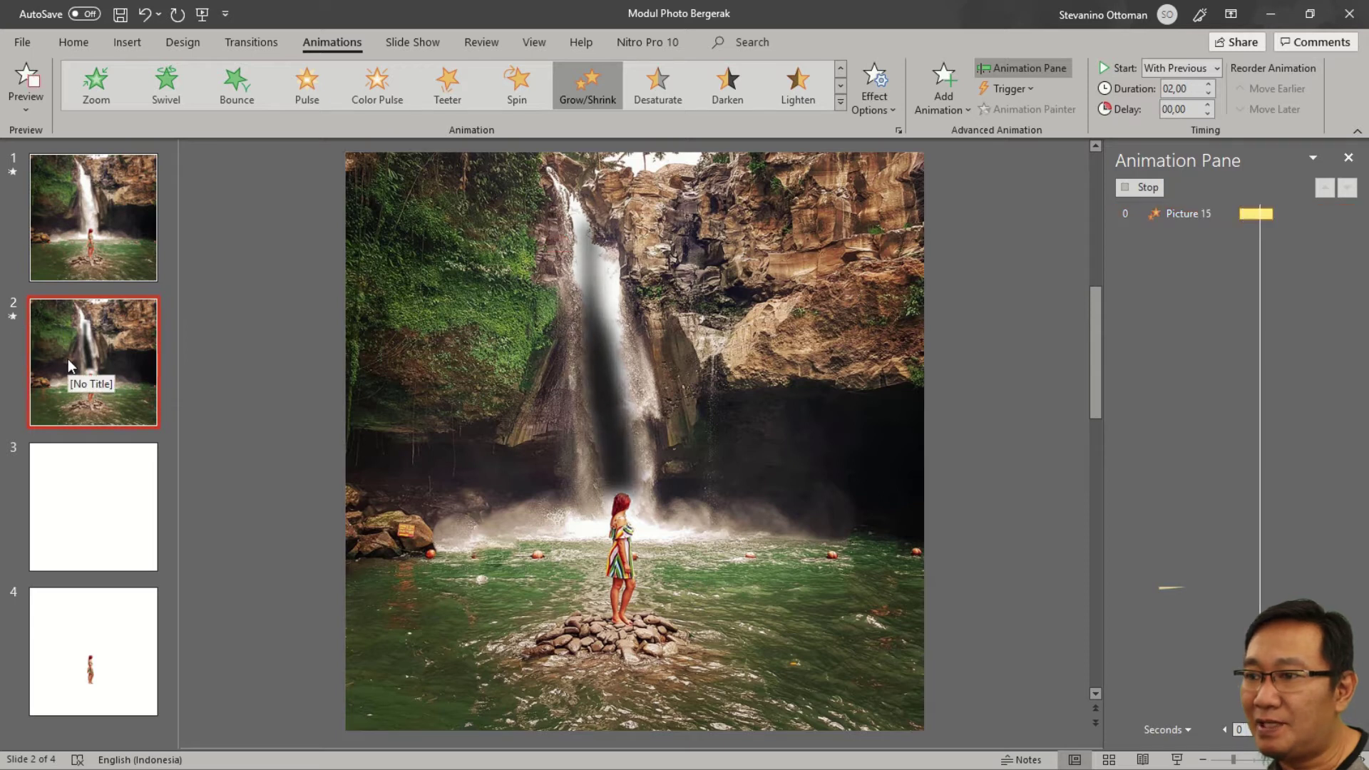
{"action": "left_click", "coordinate": [602, 368]}
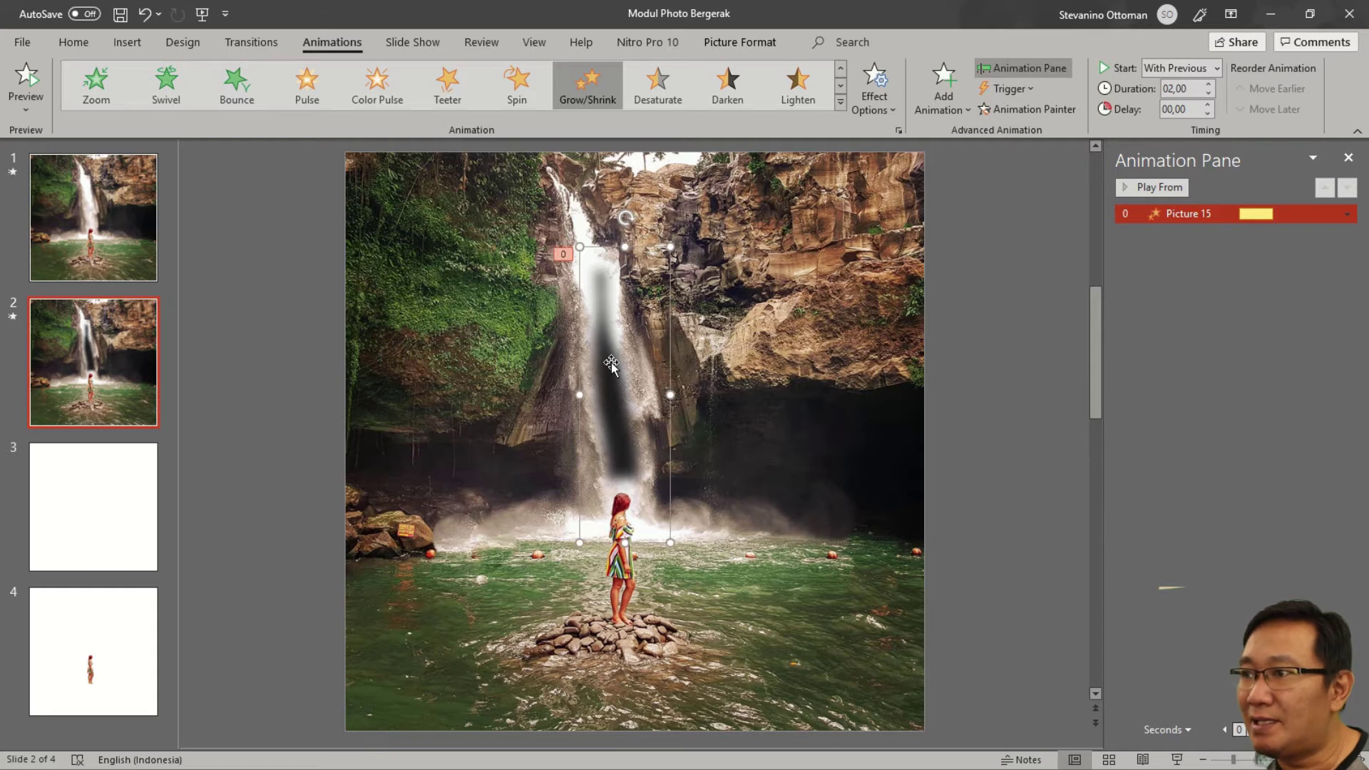
Add a Down motion path to the waterfall strip.
{"action": "left_click", "coordinate": [950, 113]}
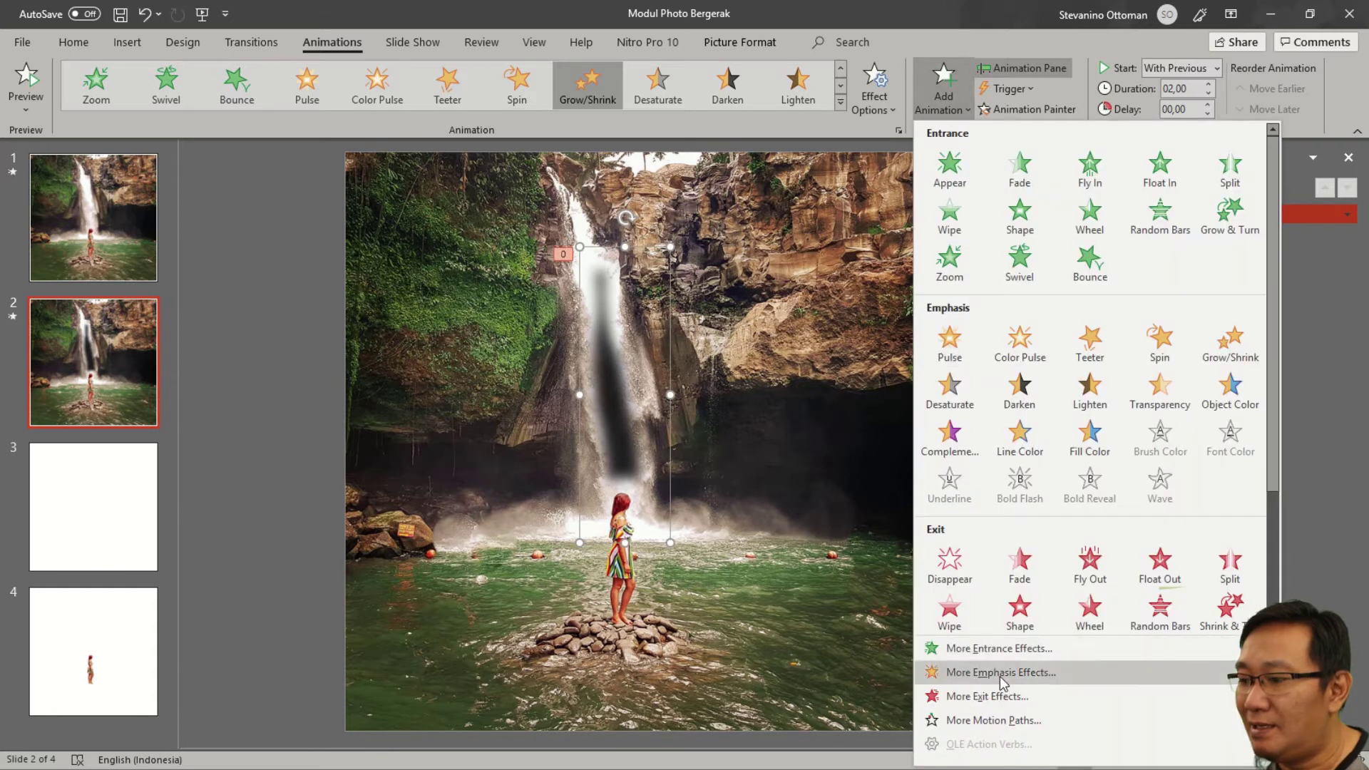
{"action": "left_click", "coordinate": [1005, 722]}
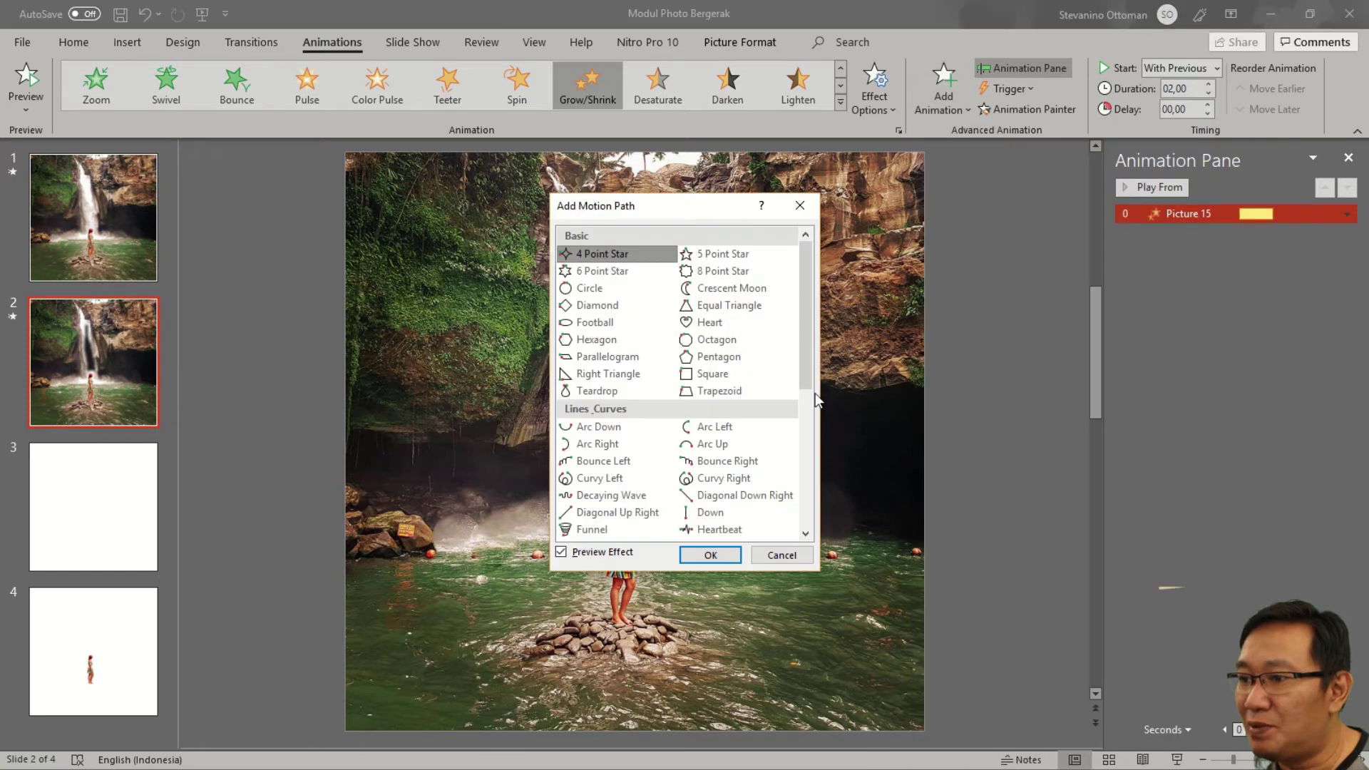
{"action": "scroll", "coordinate": [807, 384], "scroll_direction": "down", "scroll_amount": 3}
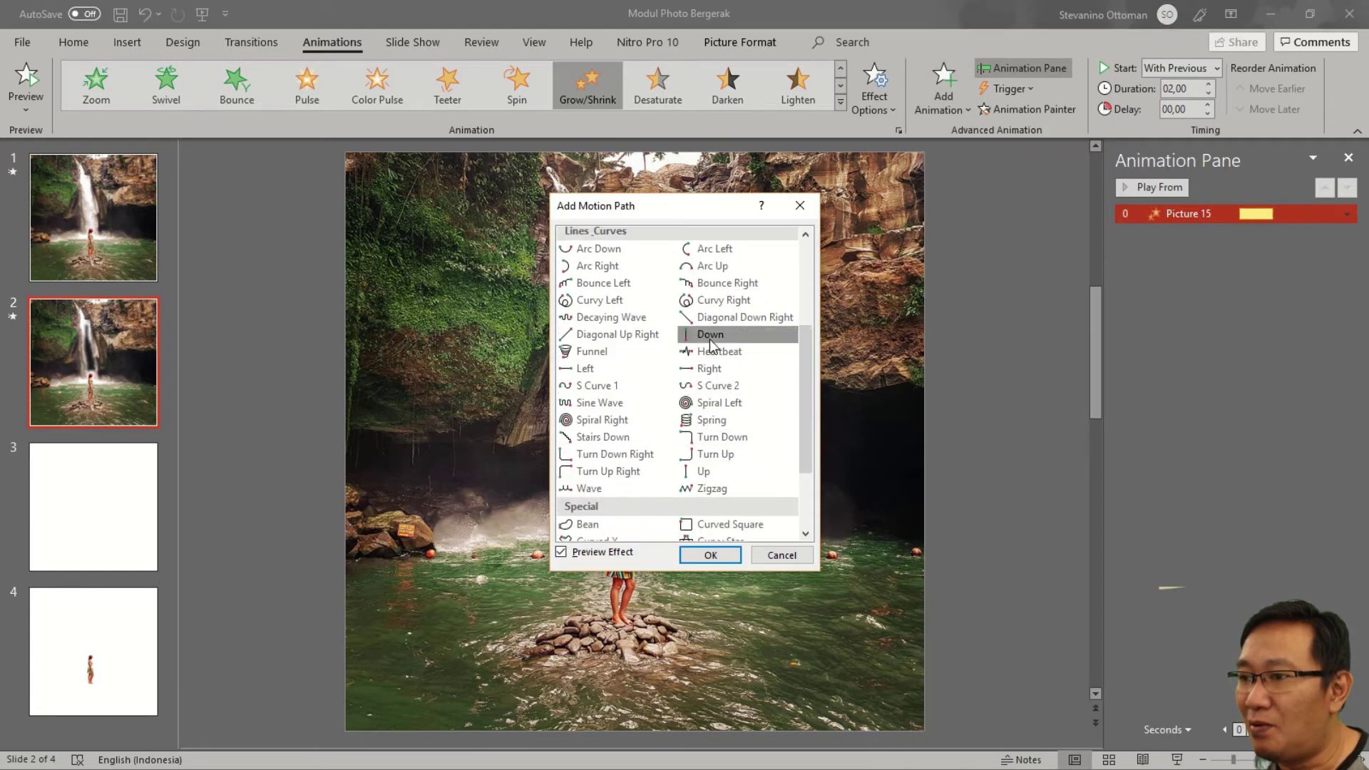
{"action": "left_click", "coordinate": [711, 334]}
{"action": "left_click", "coordinate": [710, 555]}
Start the Down path With Previous, with smooth start and smooth end at 0 sec.
{"action": "left_click", "coordinate": [1346, 233]}
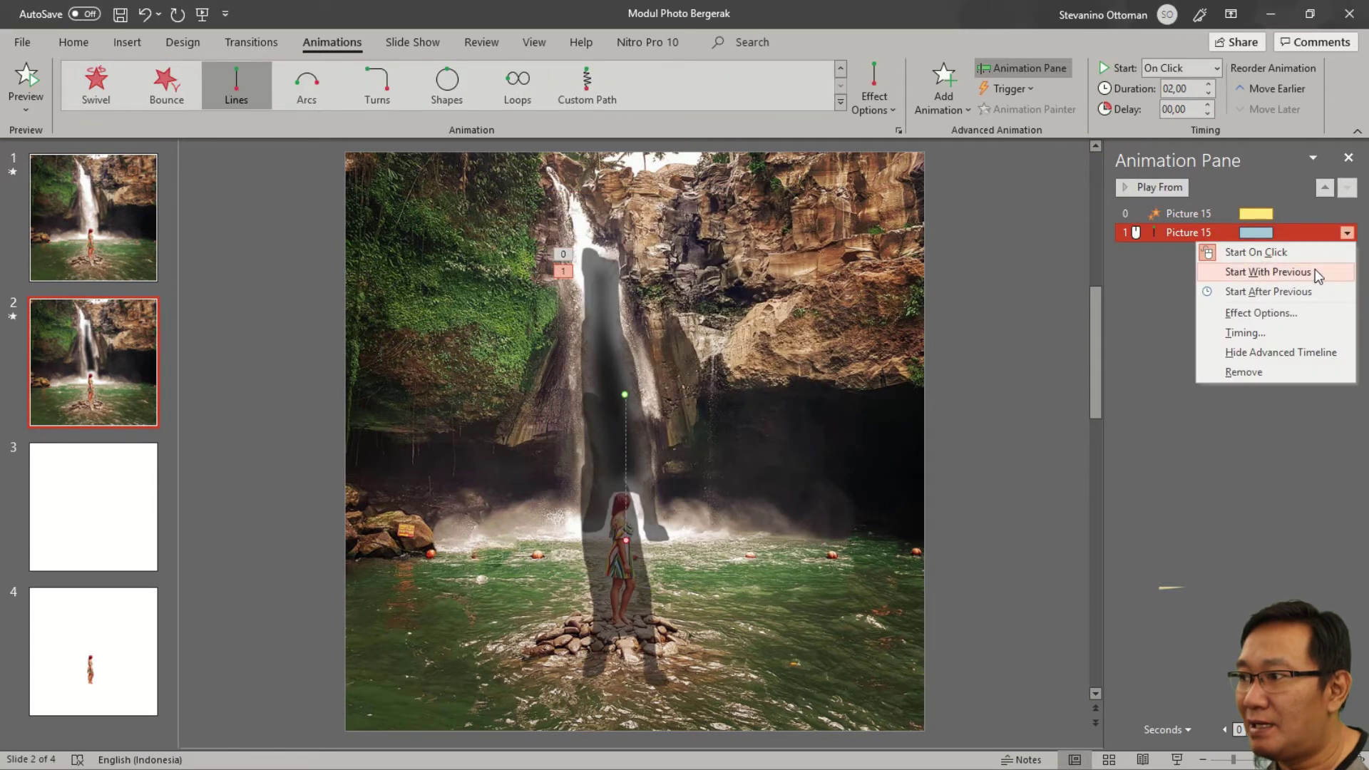
{"action": "left_click", "coordinate": [1315, 273]}
{"action": "left_click", "coordinate": [1347, 233]}
{"action": "left_click", "coordinate": [1298, 331]}
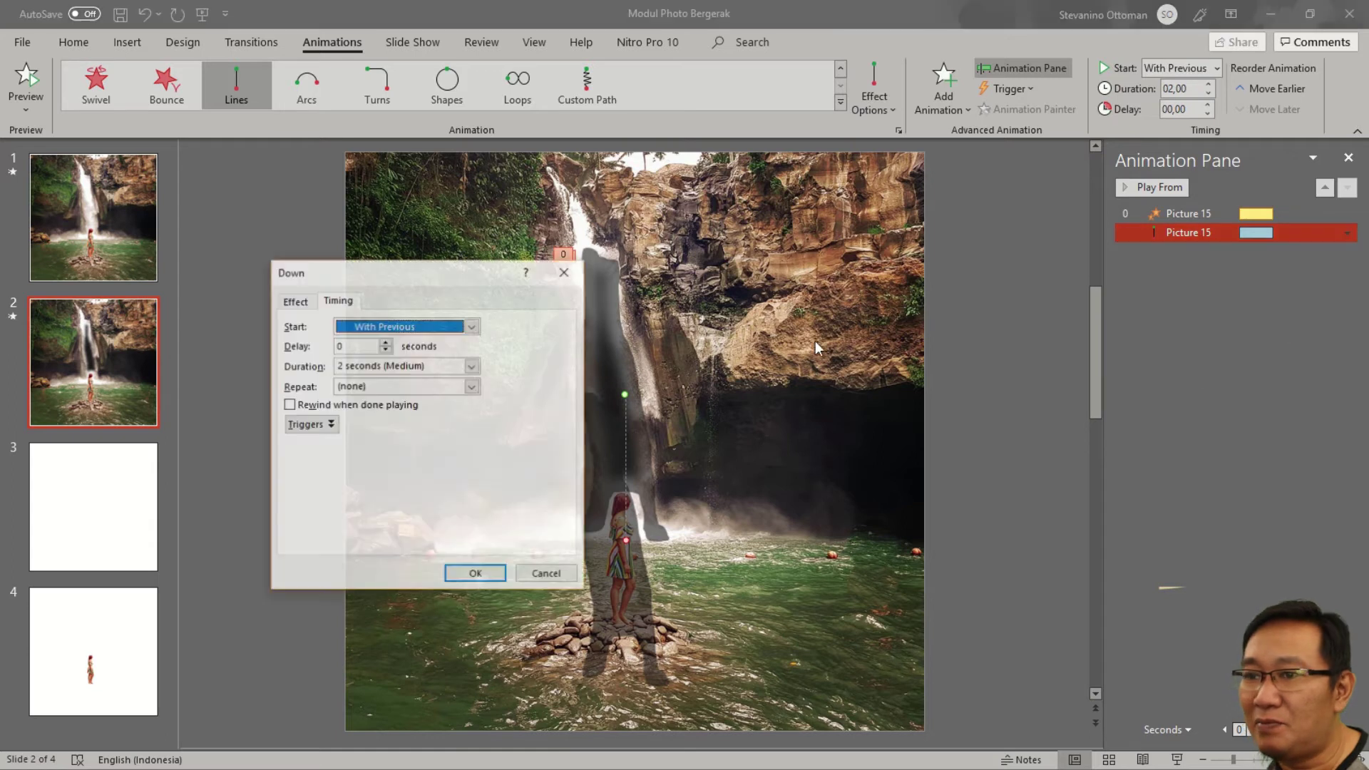
{"action": "left_click", "coordinate": [296, 302]}
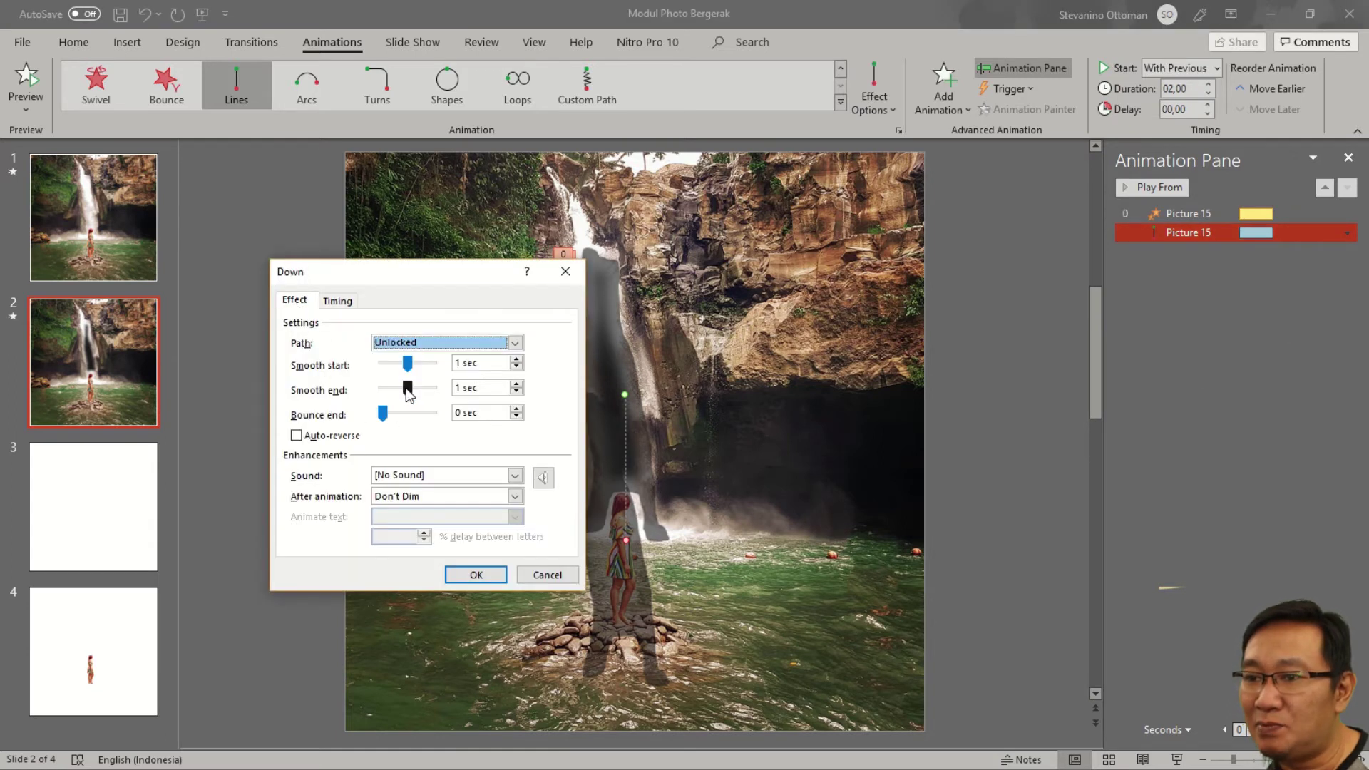
{"action": "mouse_move", "coordinate": [410, 371]}
{"action": "left_mouse_down"}
{"action": "mouse_move", "coordinate": [383, 369]}
{"action": "mouse_move", "coordinate": [380, 396]}
{"action": "left_mouse_up"}
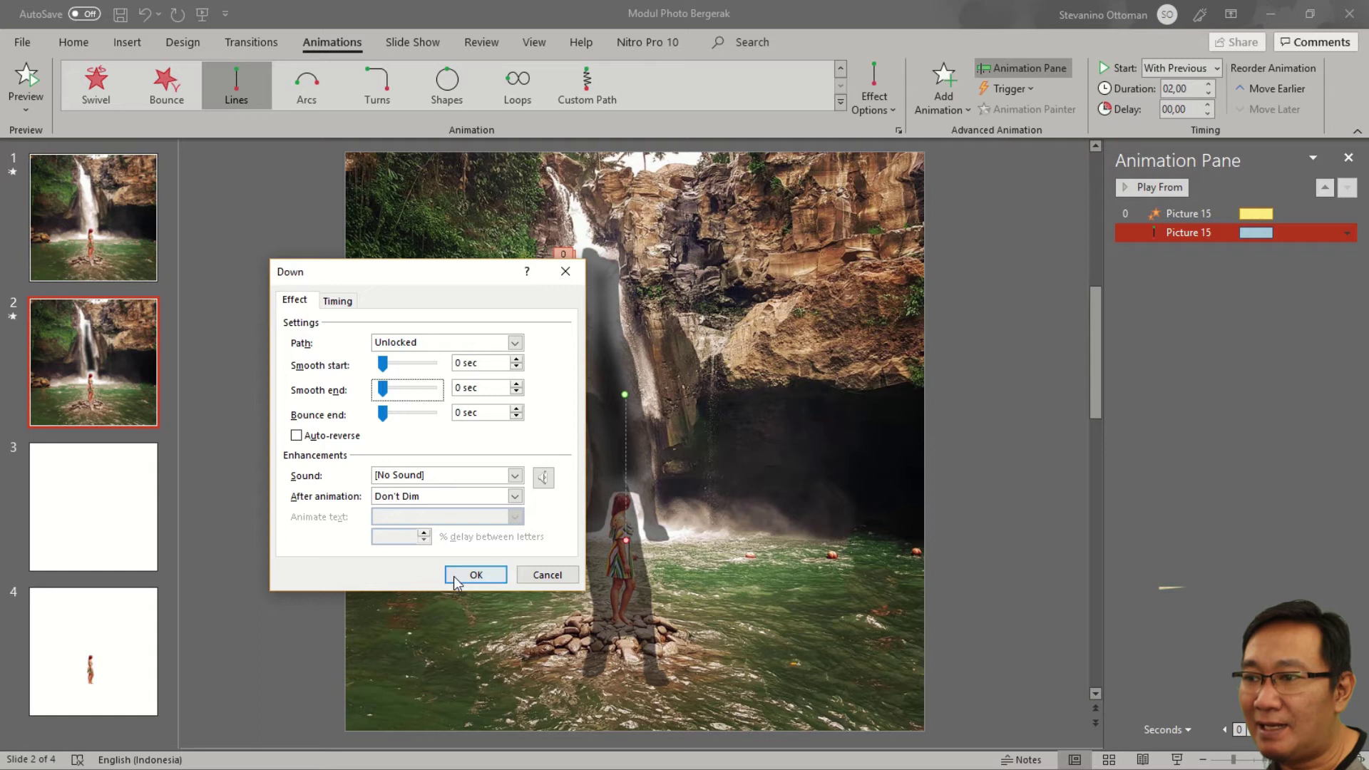
{"action": "left_click", "coordinate": [476, 575]}
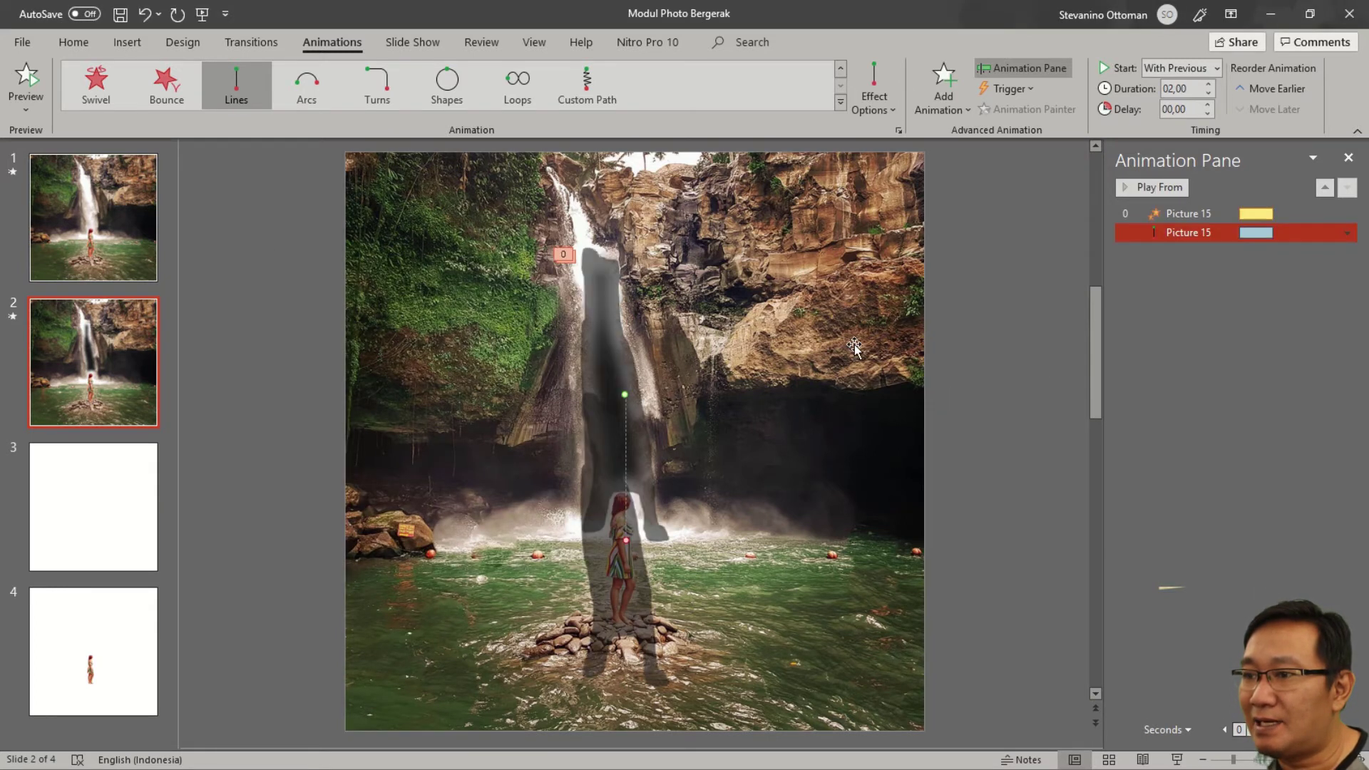
{"action": "left_click", "coordinate": [623, 364]}
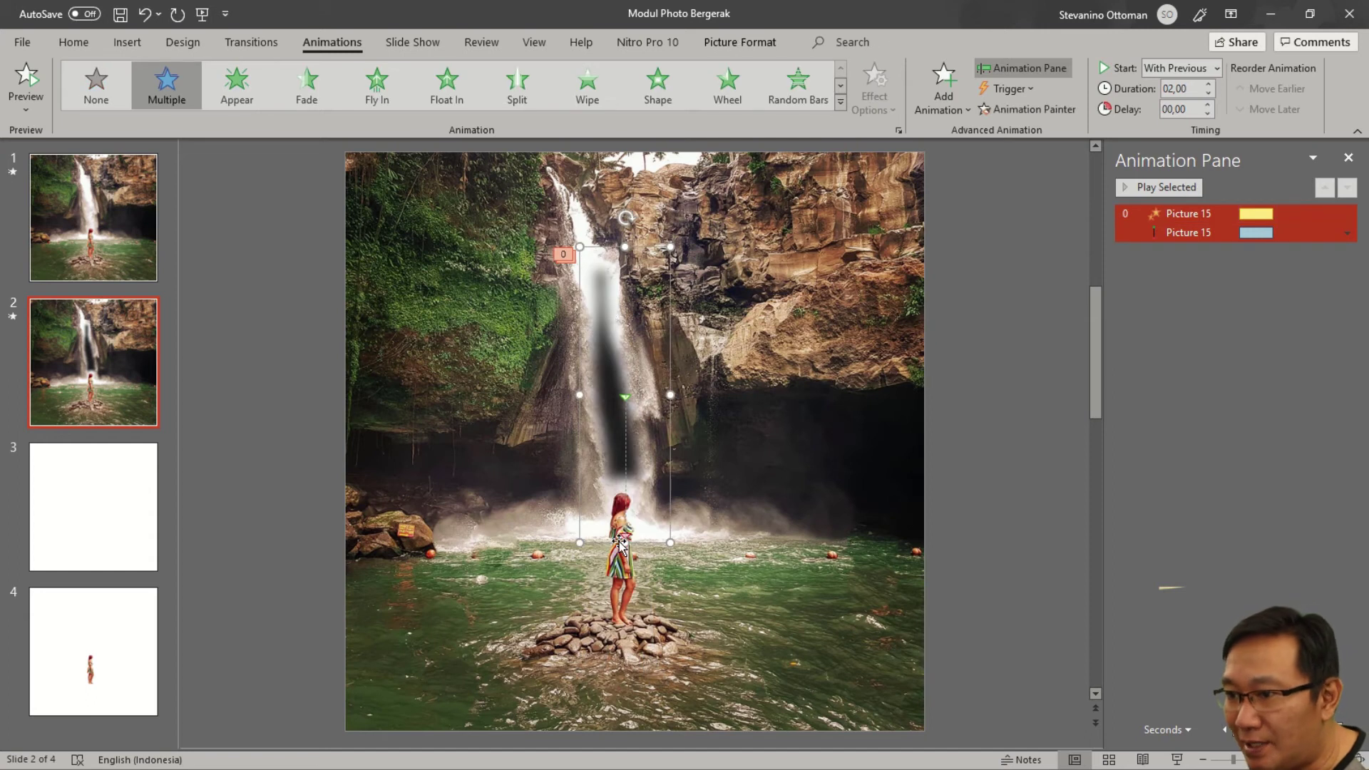
Shorten the Lines motion path so it ends a short way below its start.
{"action": "left_click", "coordinate": [631, 516]}
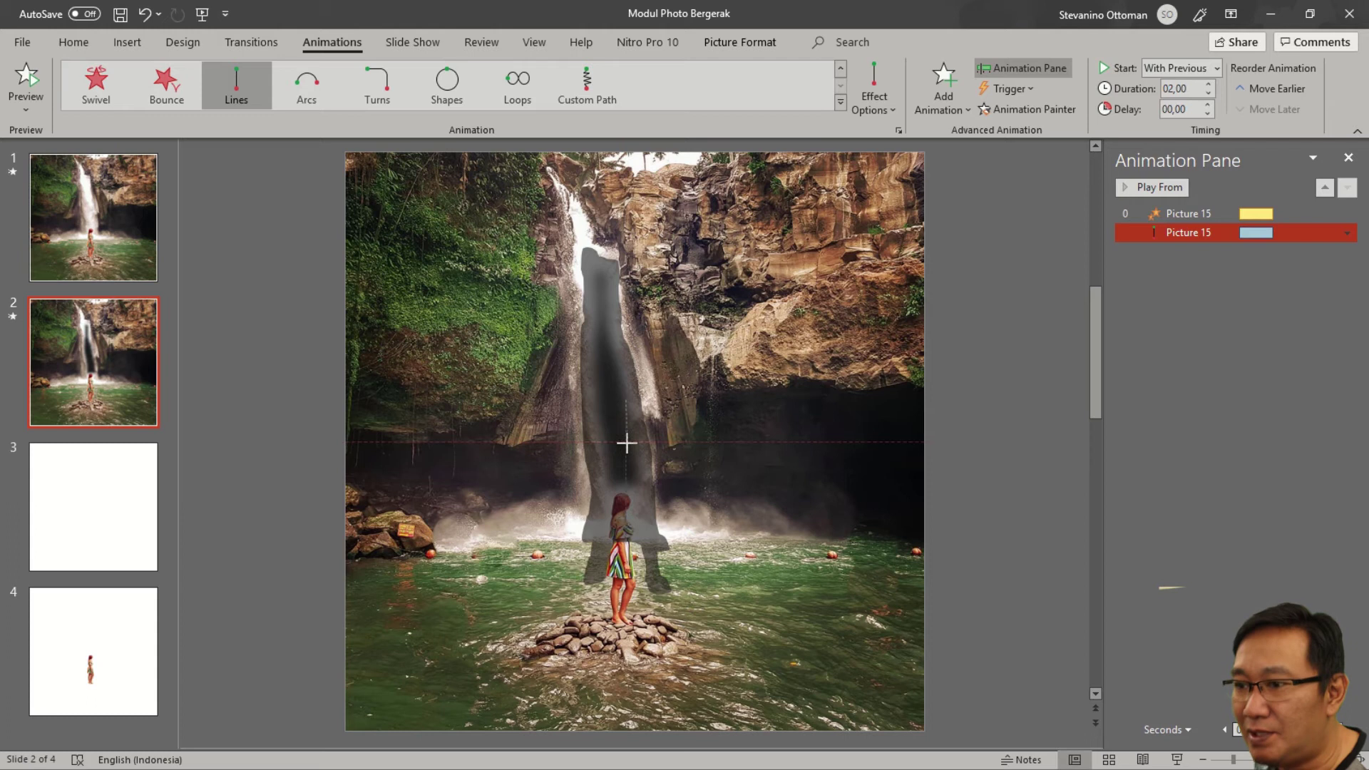
{"action": "left_click_drag", "start_coordinate": [626, 445], "coordinate": [629, 442]}
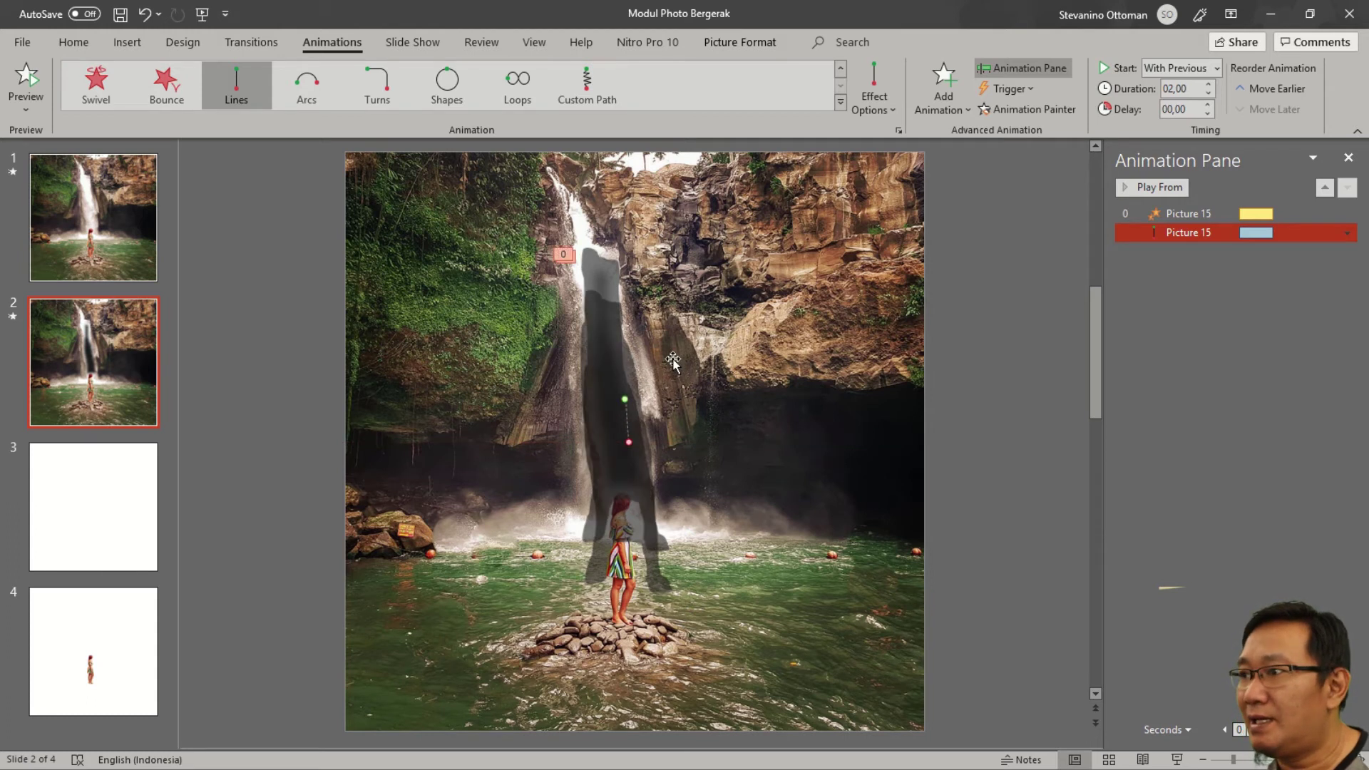
{"action": "left_click", "coordinate": [600, 283]}
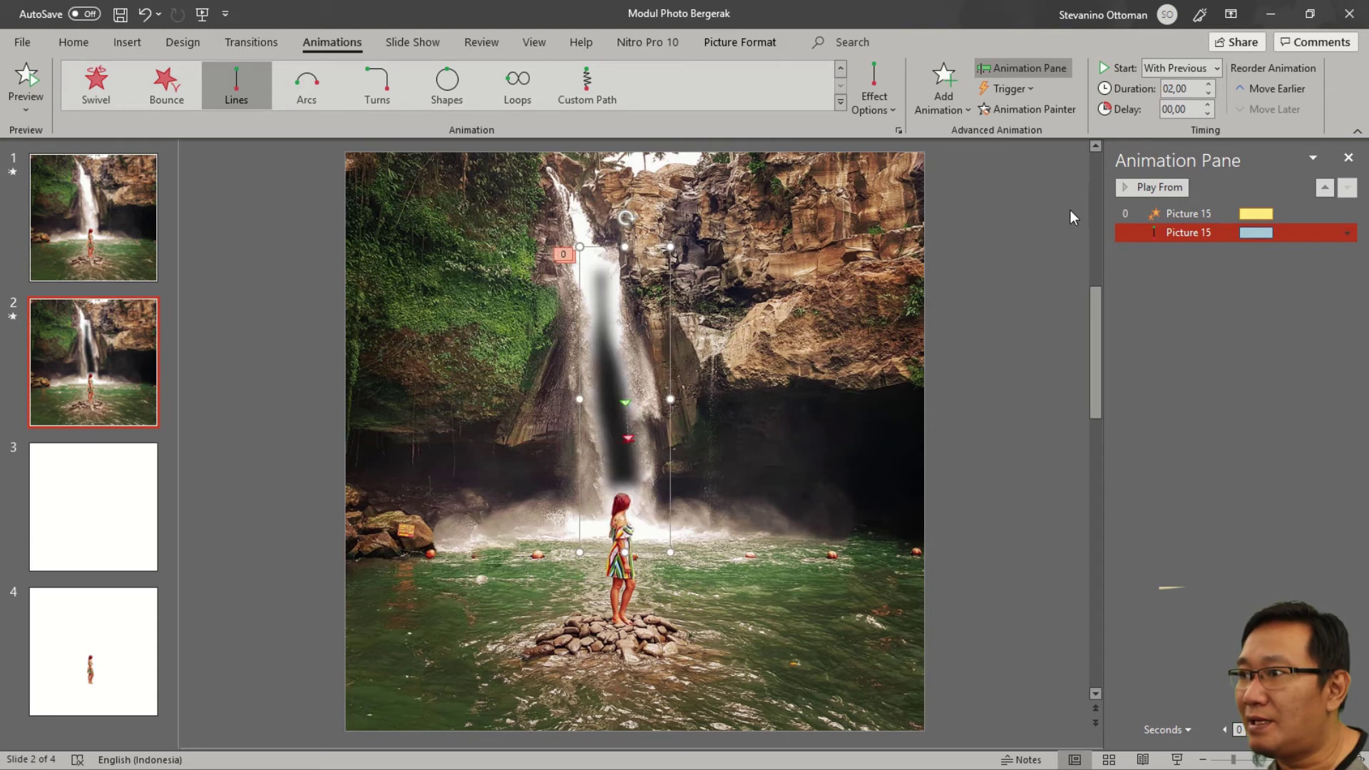
Reset the waterfall copy's brightness to 0 under Format Picture's Picture Corrections.
{"action": "right_click", "coordinate": [606, 351]}
{"action": "left_click", "coordinate": [671, 669]}
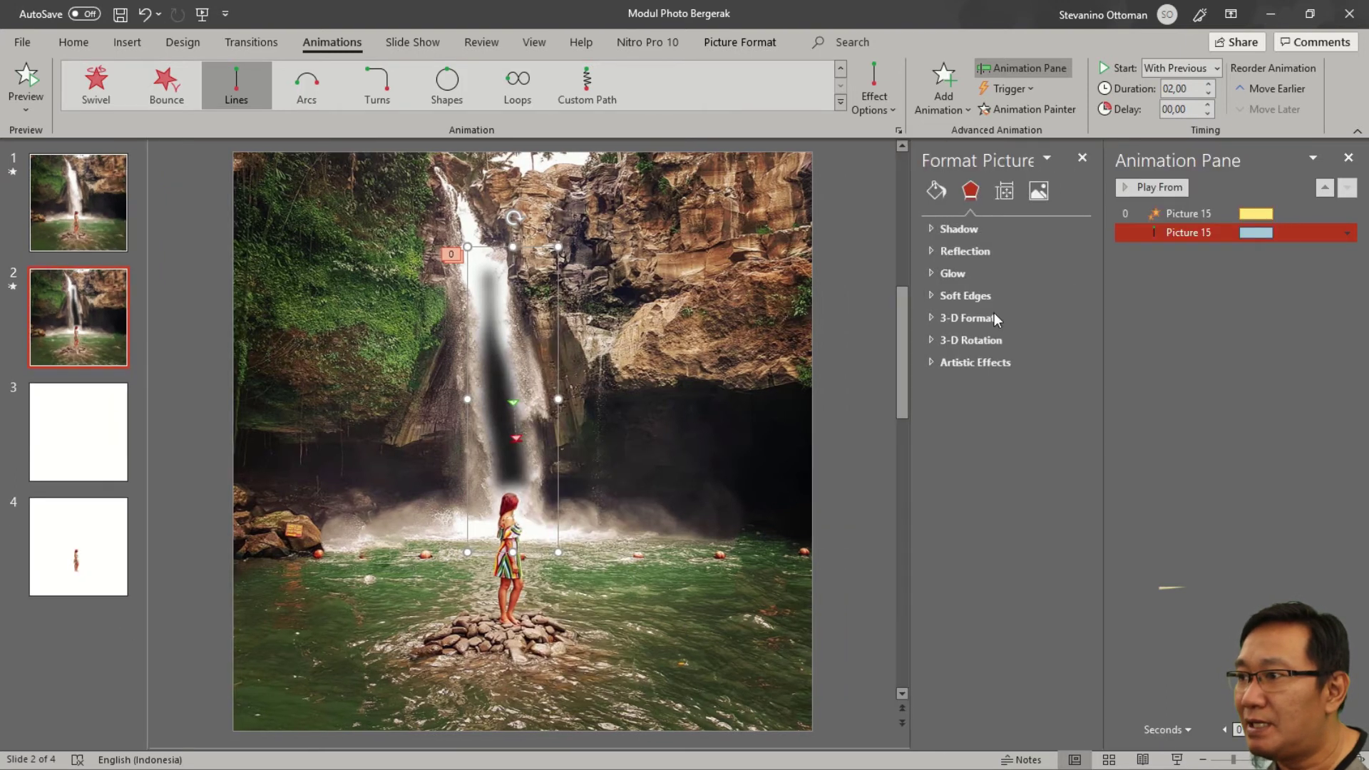
{"action": "left_click", "coordinate": [1039, 190]}
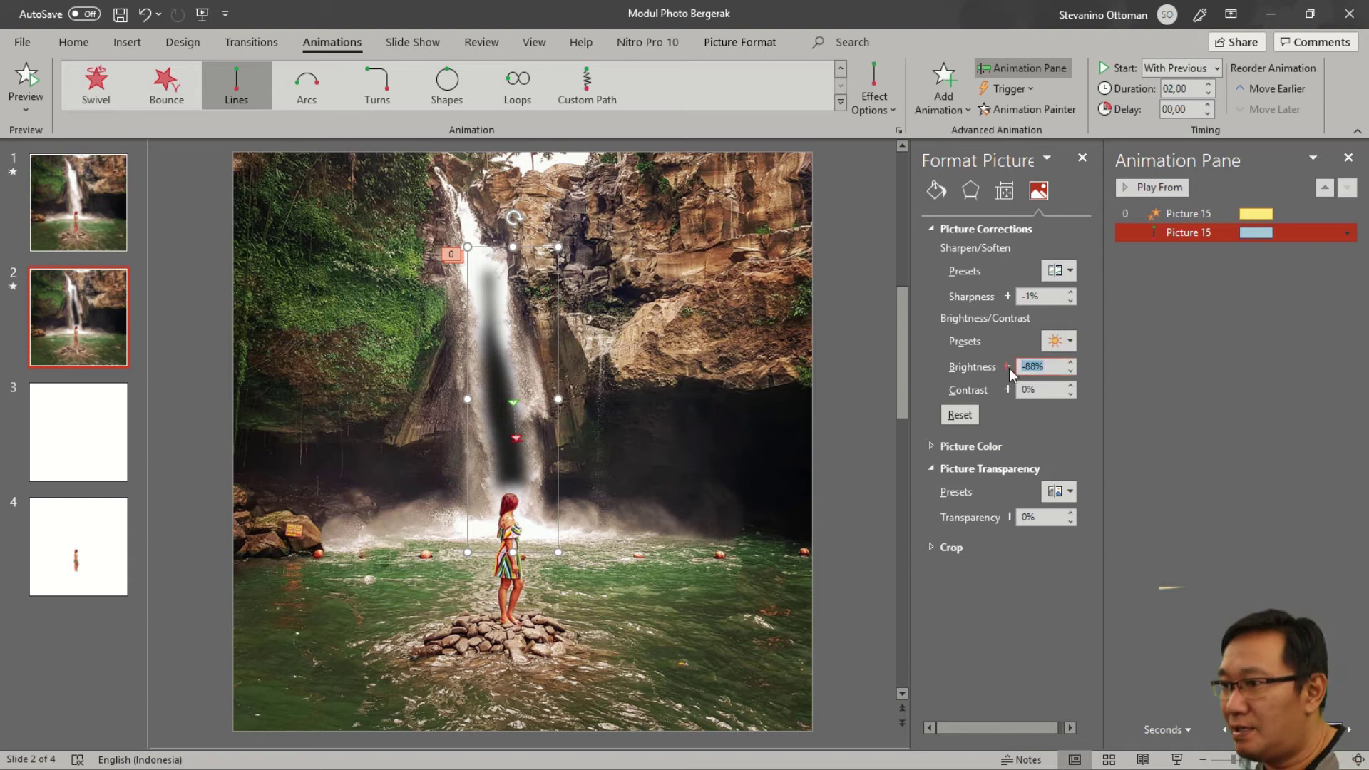
{"action": "type", "text": "0"}
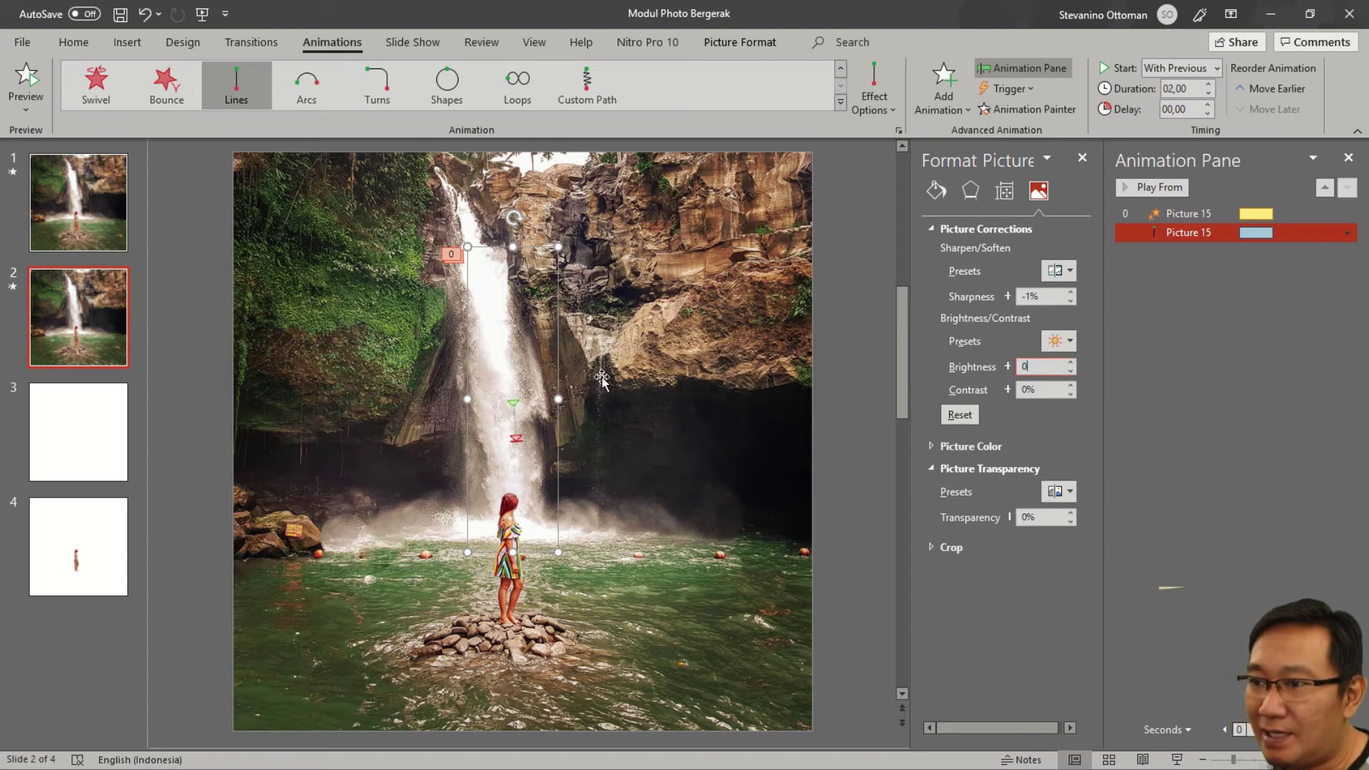
{"action": "left_click", "coordinate": [858, 280]}
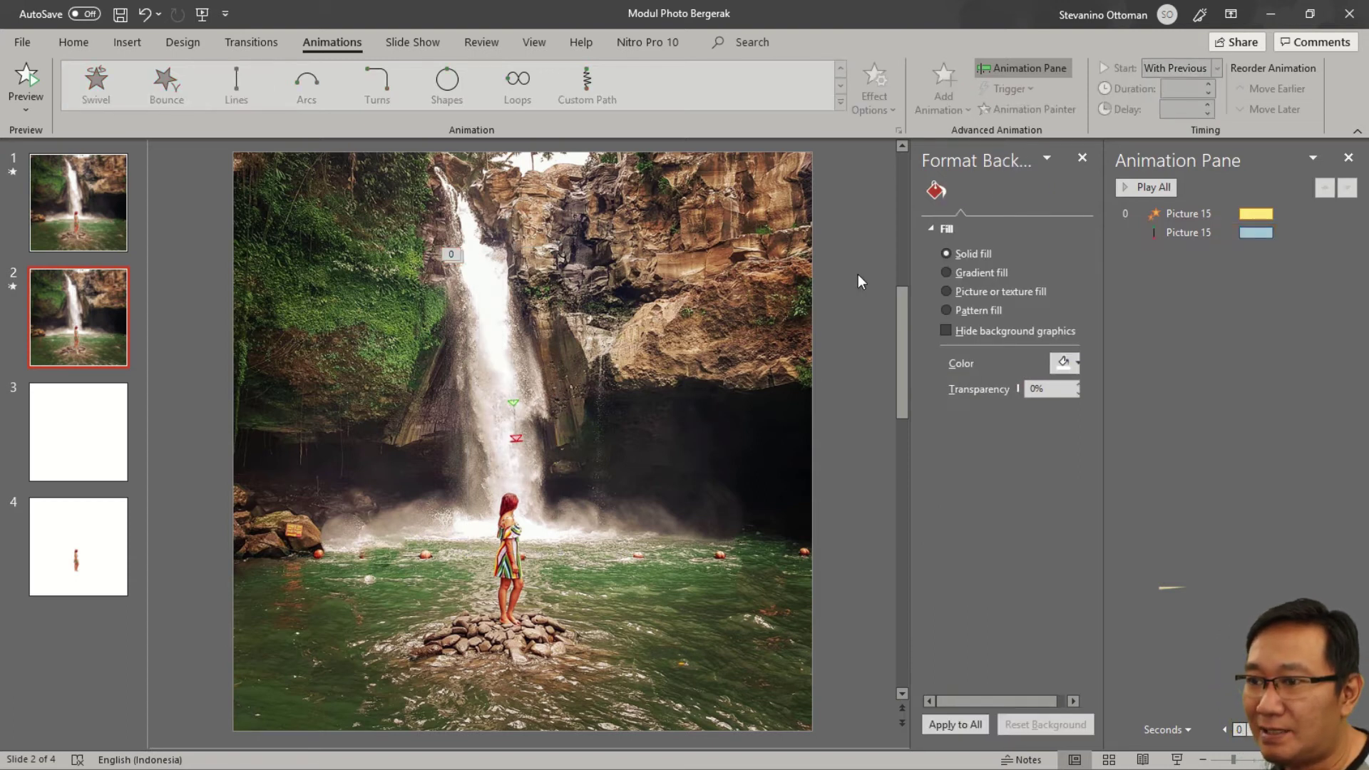
Preview the waterfall copy's Grow/Shrink and motion path animations on slide 2.
{"action": "left_click", "coordinate": [498, 345]}
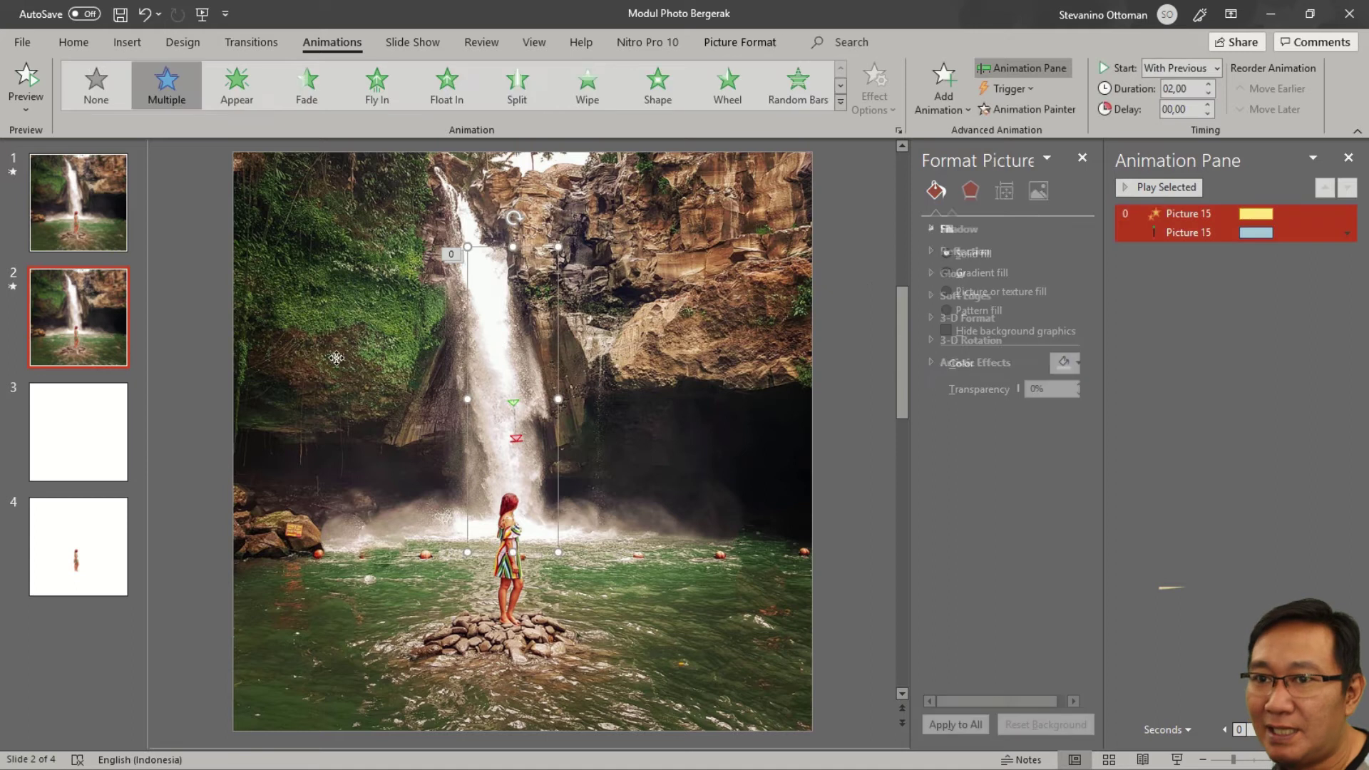
{"action": "left_click", "coordinate": [13, 287]}
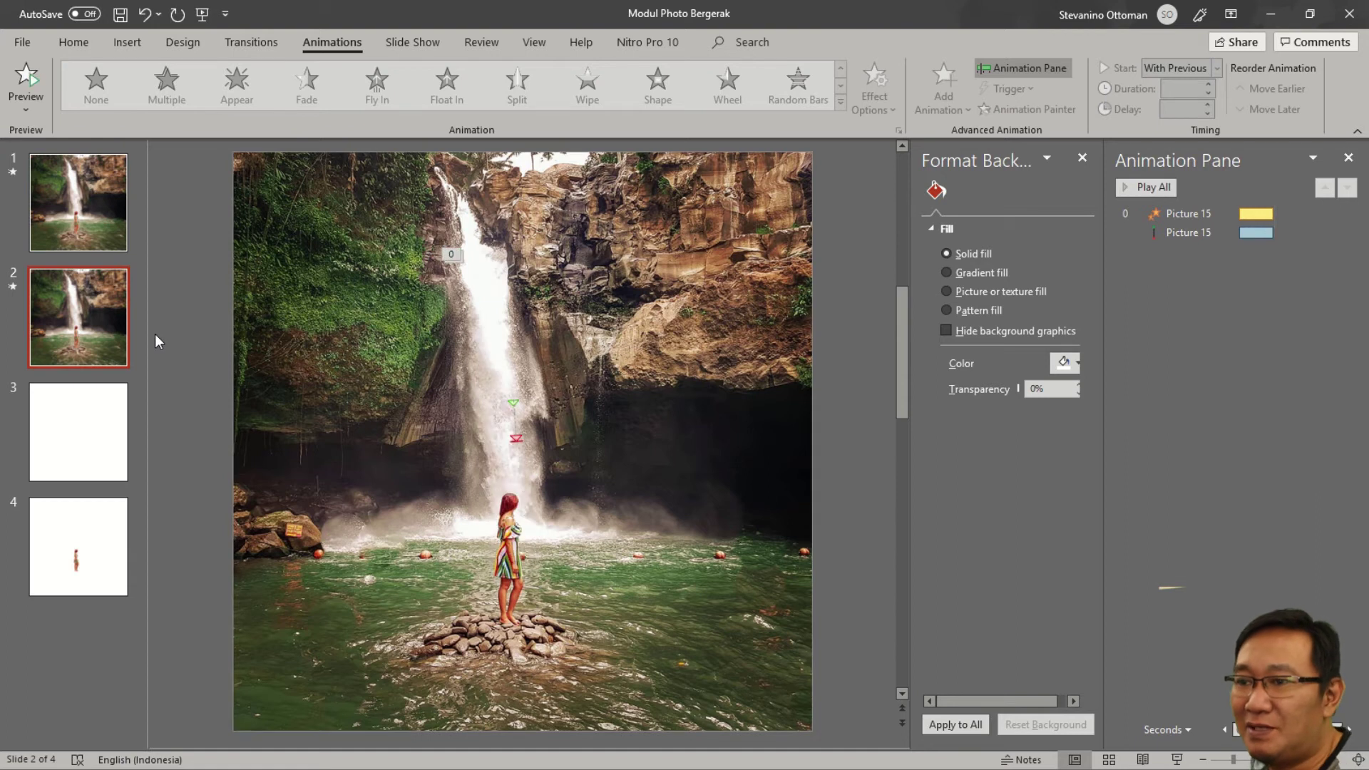
{"action": "left_click", "coordinate": [482, 348]}
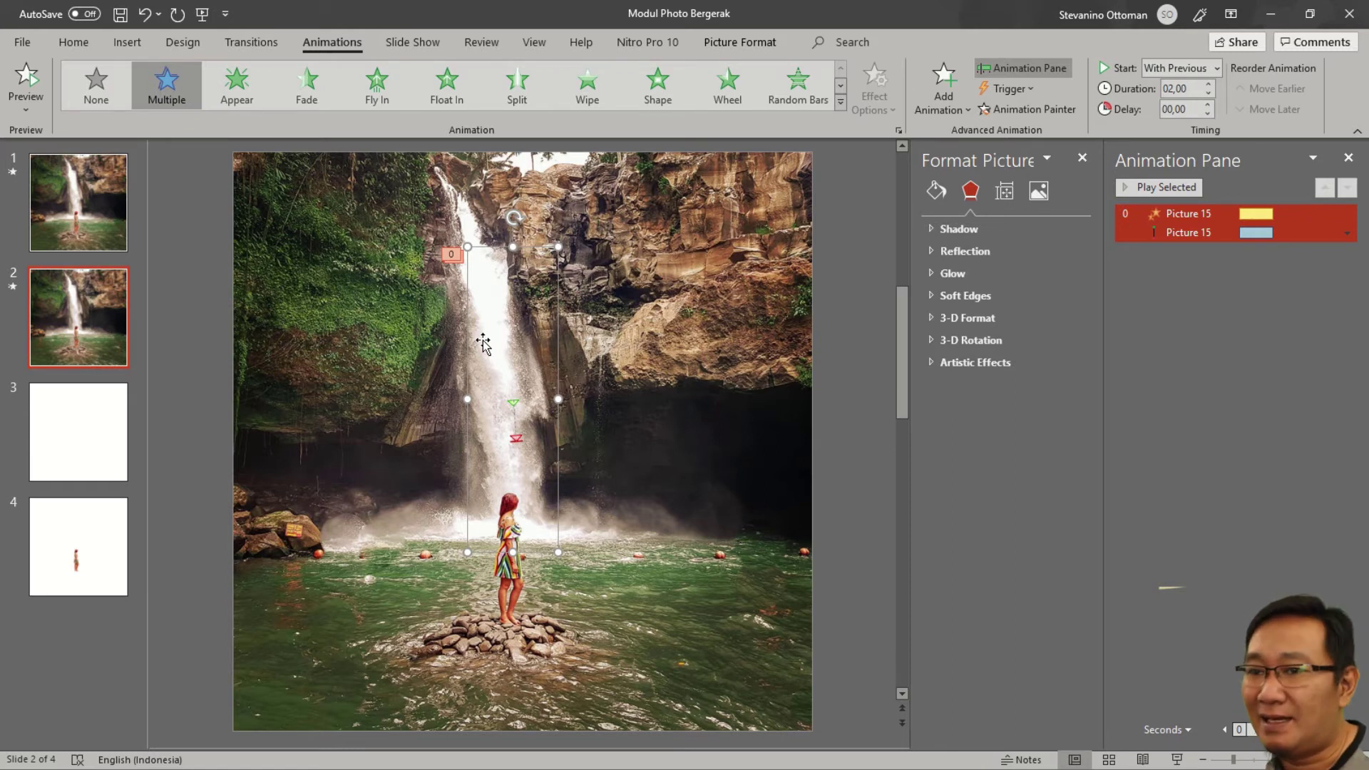
{"action": "left_click", "coordinate": [13, 287]}
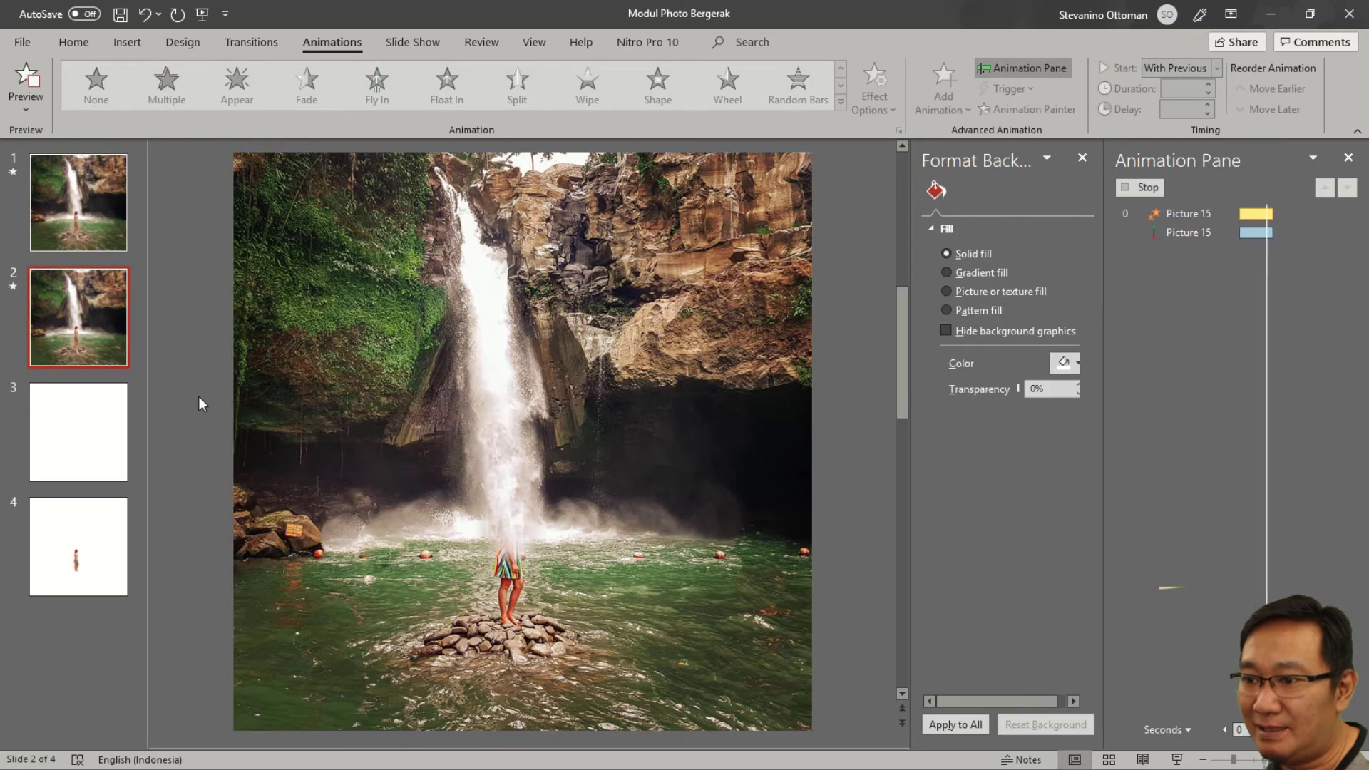
{"action": "left_click", "coordinate": [487, 401]}
{"action": "left_click", "coordinate": [943, 86]}
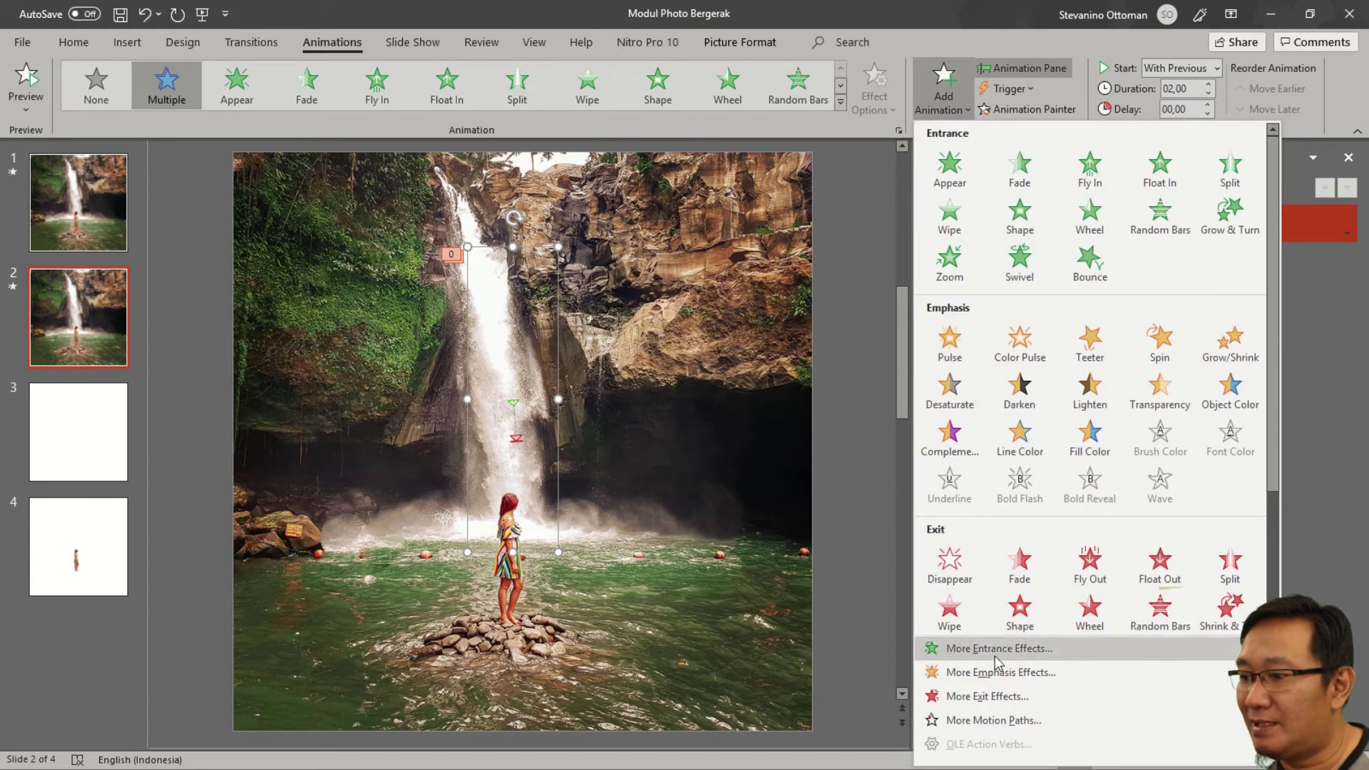
Add a Fade exit effect to the waterfall copy.
{"action": "left_click", "coordinate": [987, 697]}
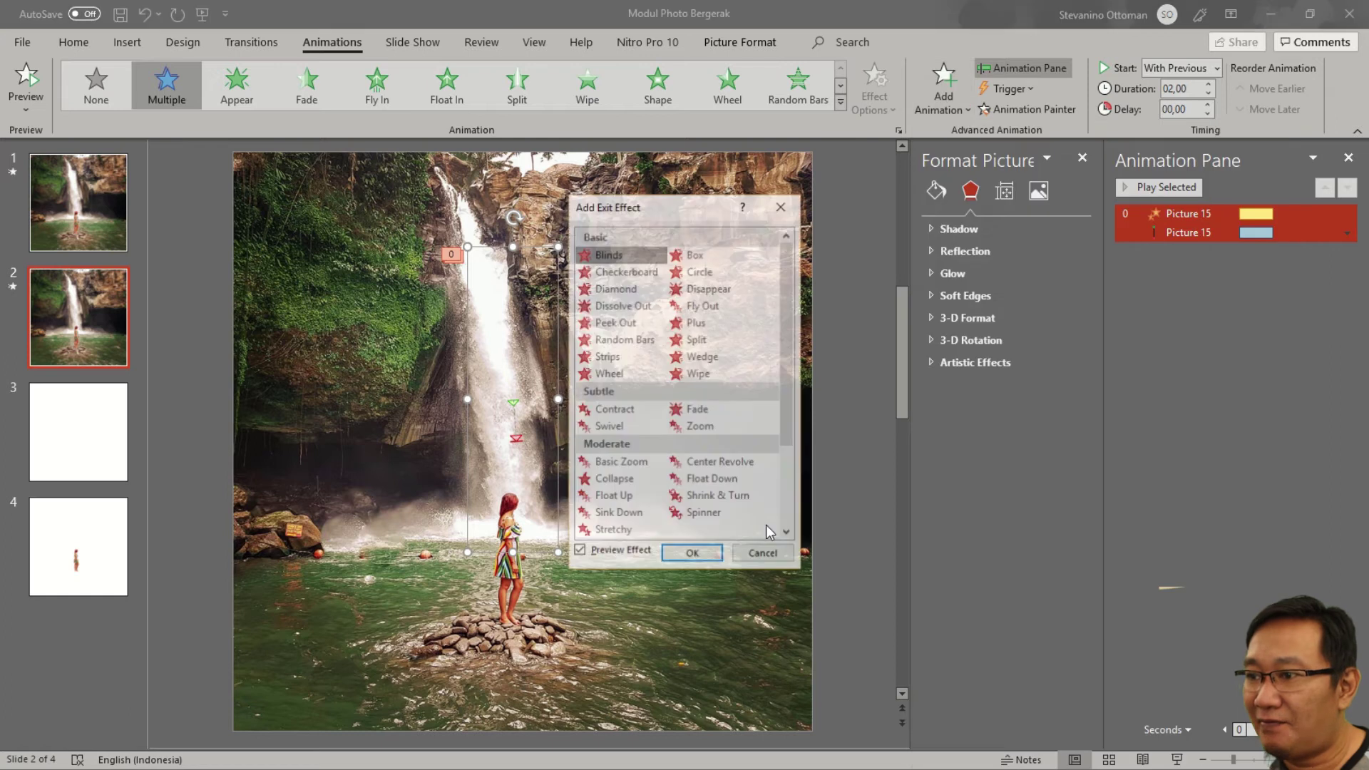
{"action": "left_click", "coordinate": [697, 409]}
{"action": "left_click", "coordinate": [693, 555]}
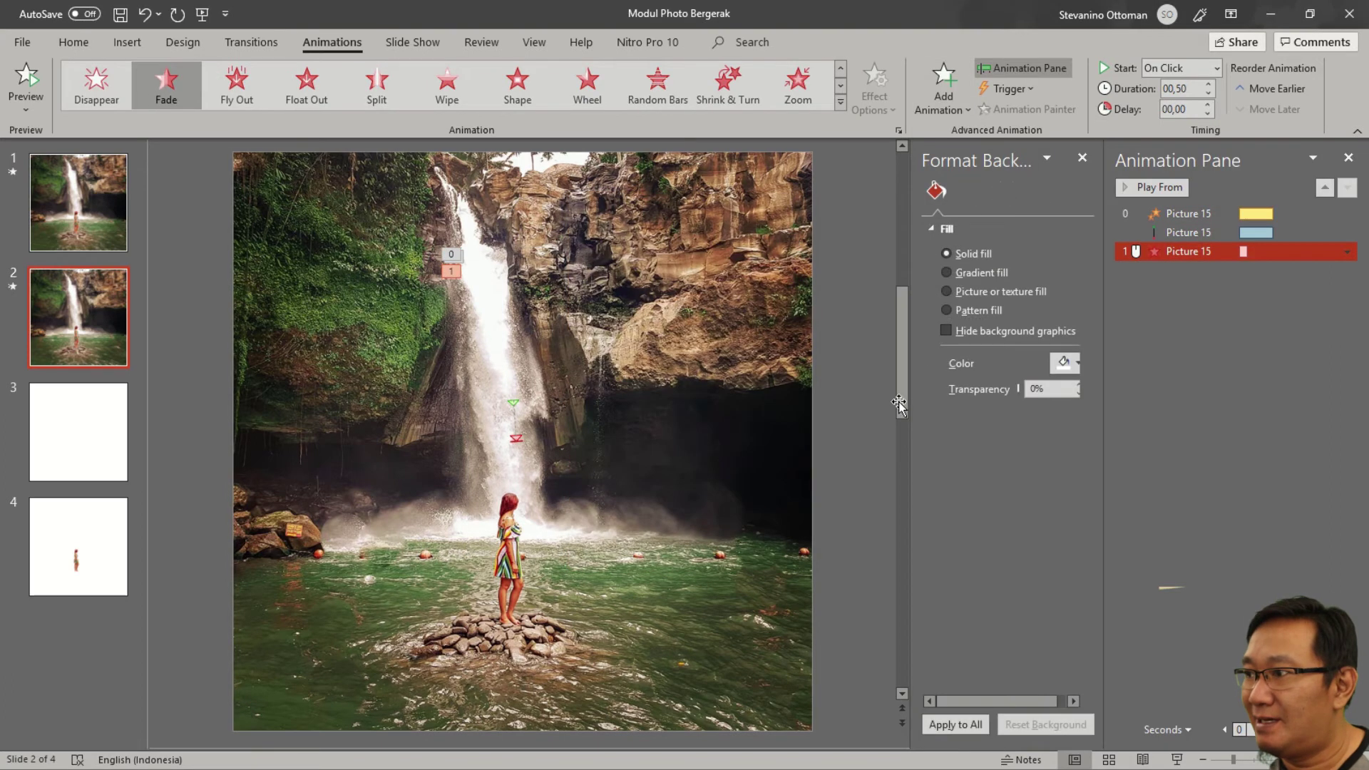
Start the Fade exit With Previous after a 01,50 delay, then preview the slide.
{"action": "left_click", "coordinate": [1347, 253]}
{"action": "left_click", "coordinate": [1334, 292]}
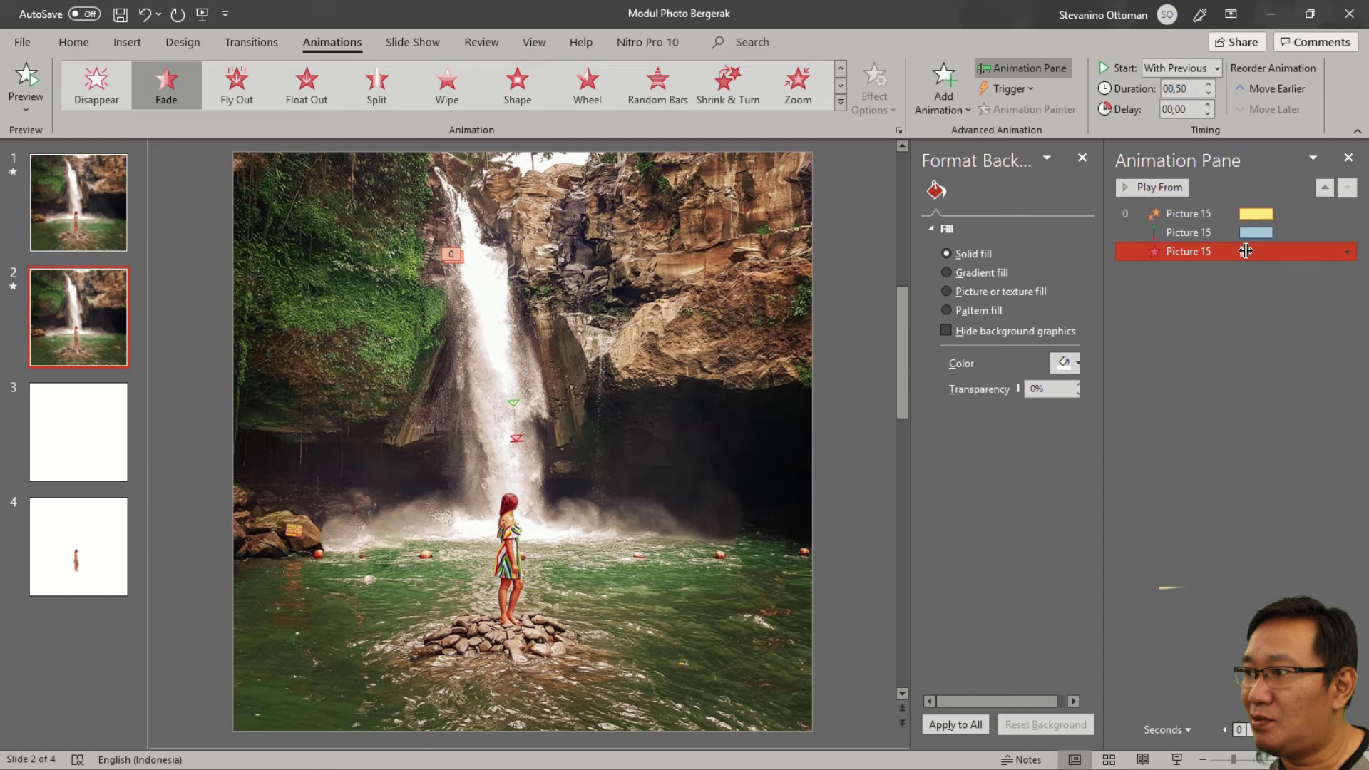
{"action": "left_click_drag", "start_coordinate": [1246, 251], "coordinate": [1283, 251]}
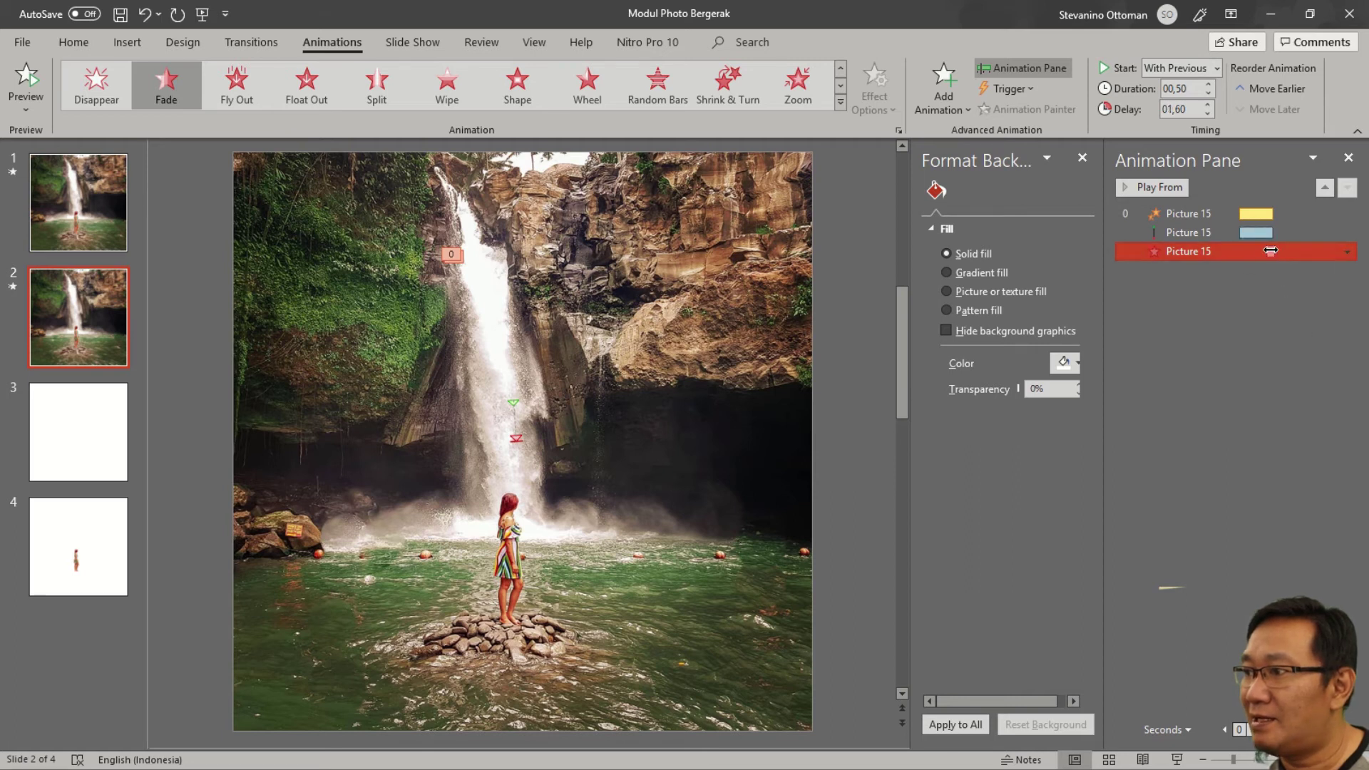
{"action": "left_click_drag", "start_coordinate": [1271, 251], "coordinate": [1268, 252]}
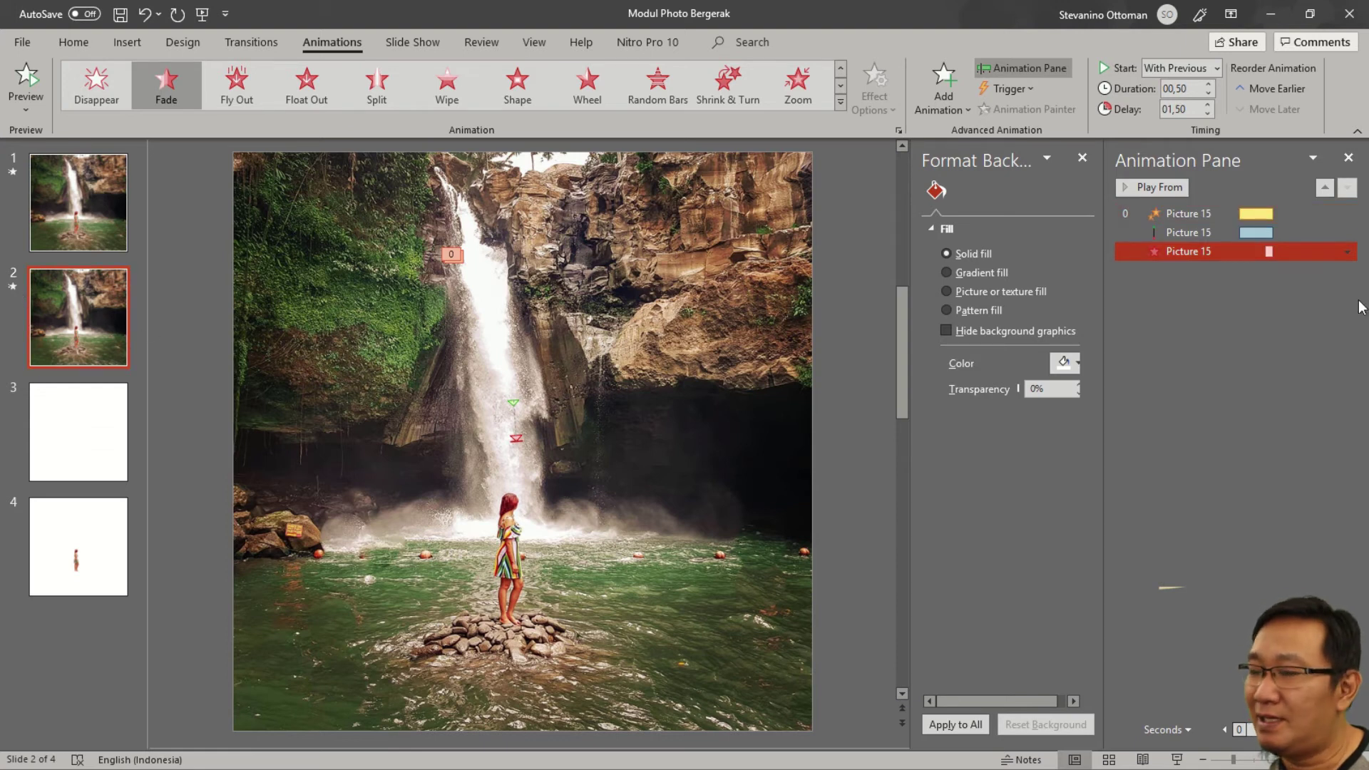
{"action": "left_click", "coordinate": [12, 286]}
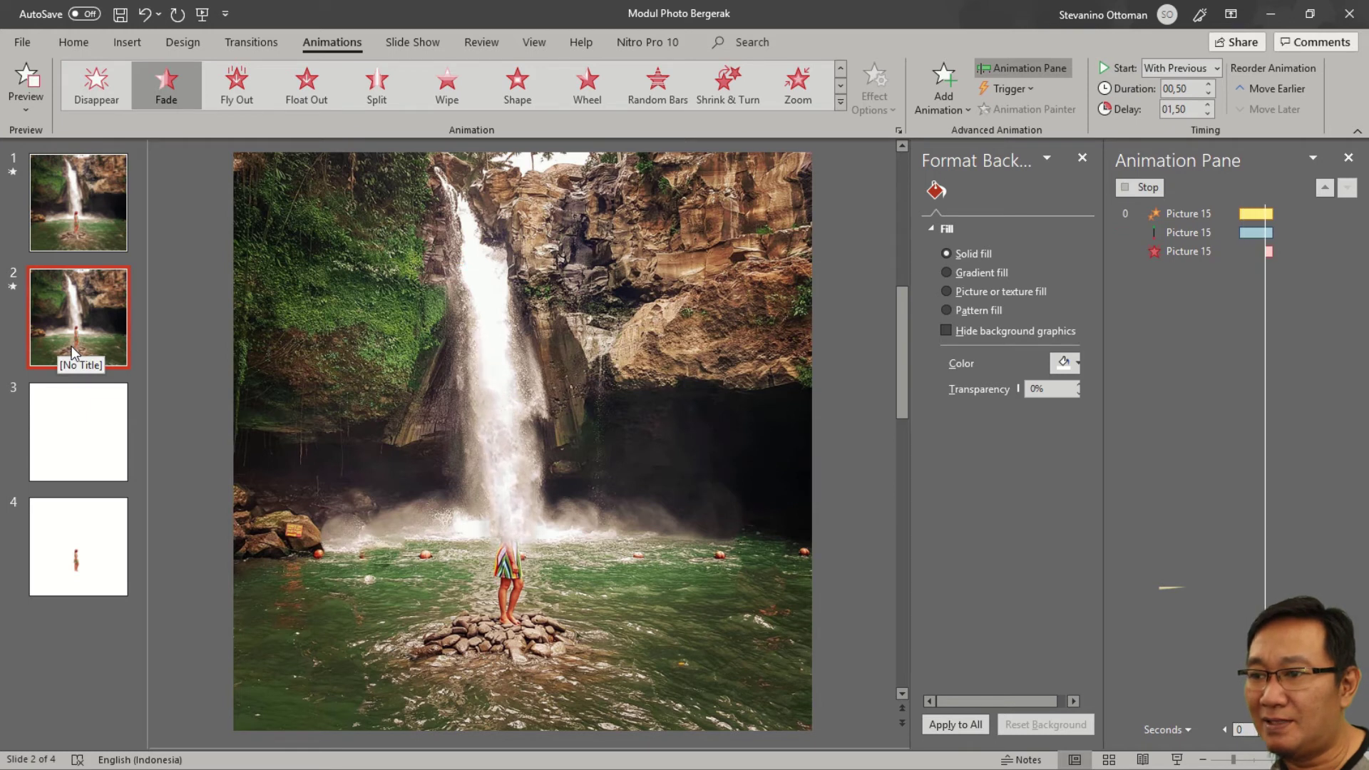
{"action": "left_click", "coordinate": [12, 287]}
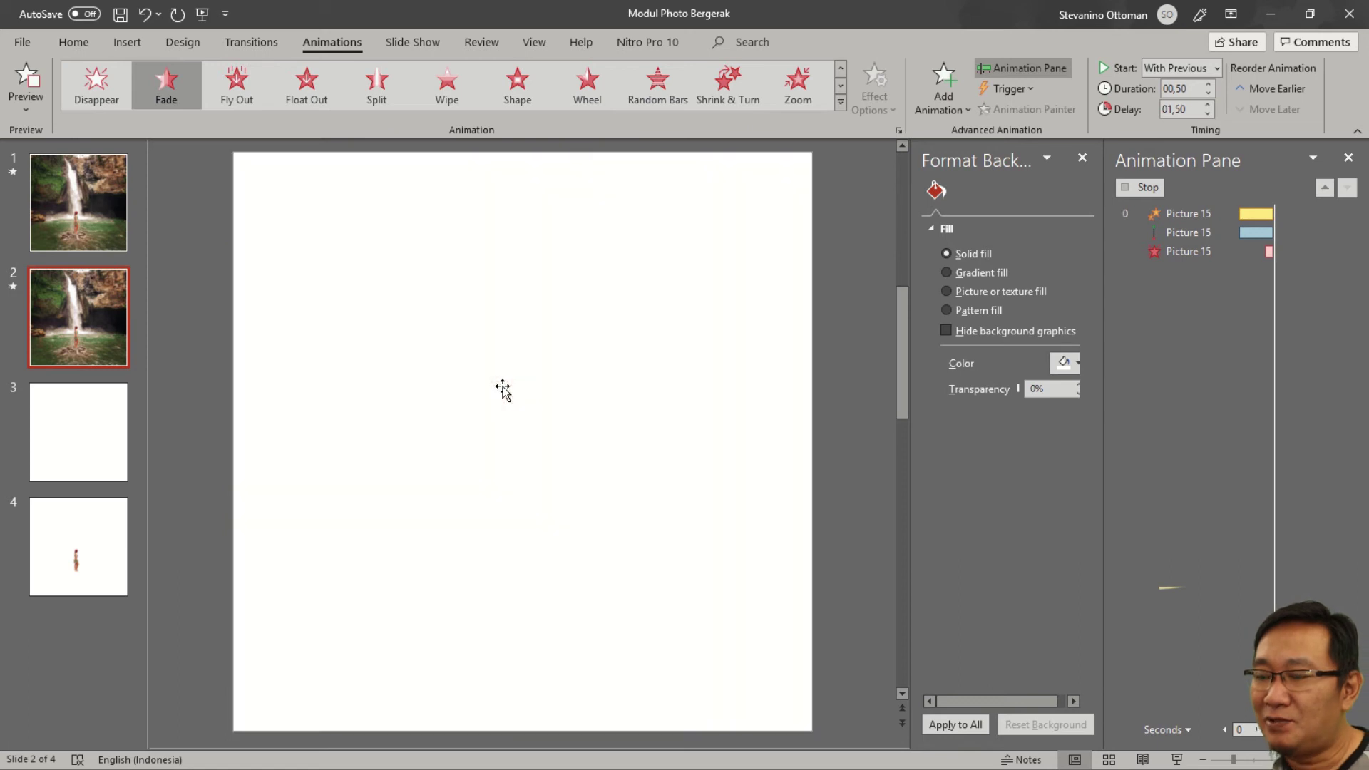
{"action": "left_click", "coordinate": [503, 389]}
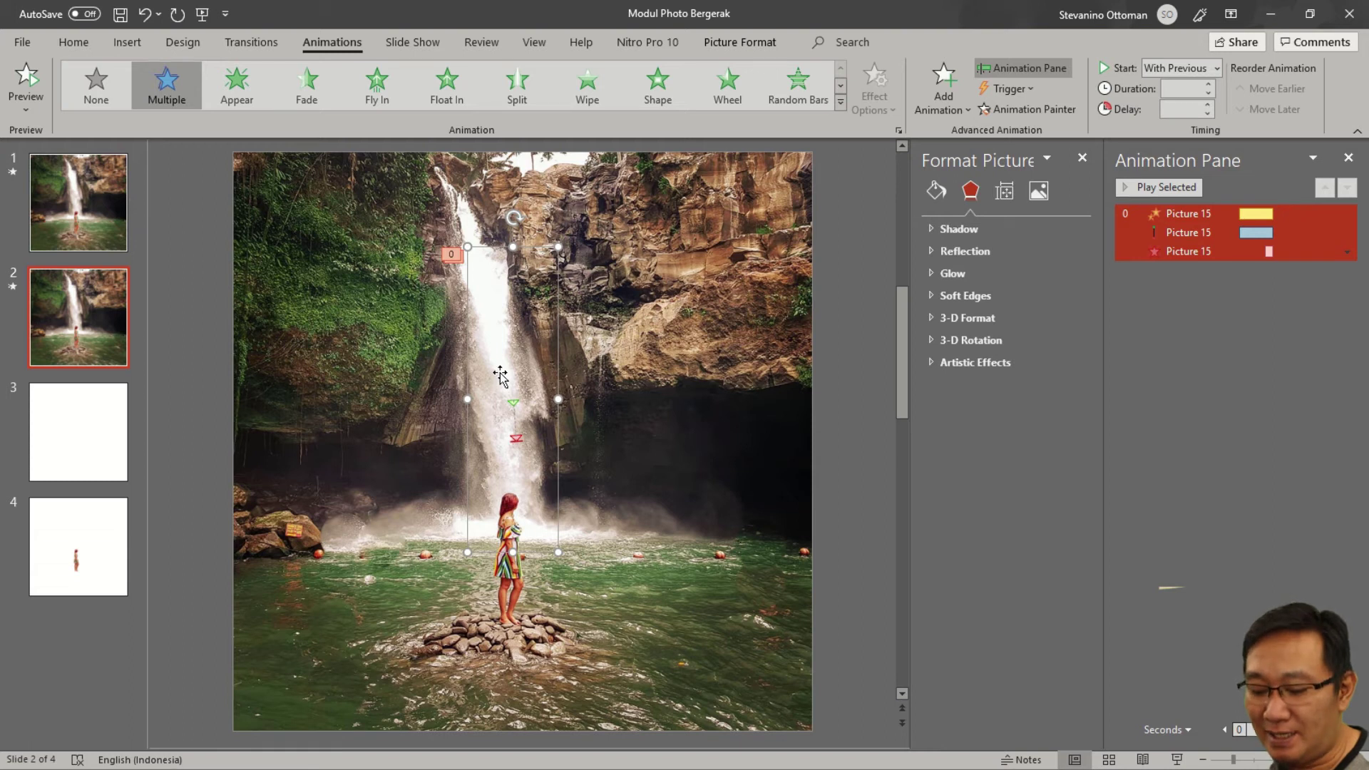
Duplicate the animated waterfall strip four times with Ctrl+D into offset, identically animated copies.
{"action": "key", "text": "ctrl+d"}
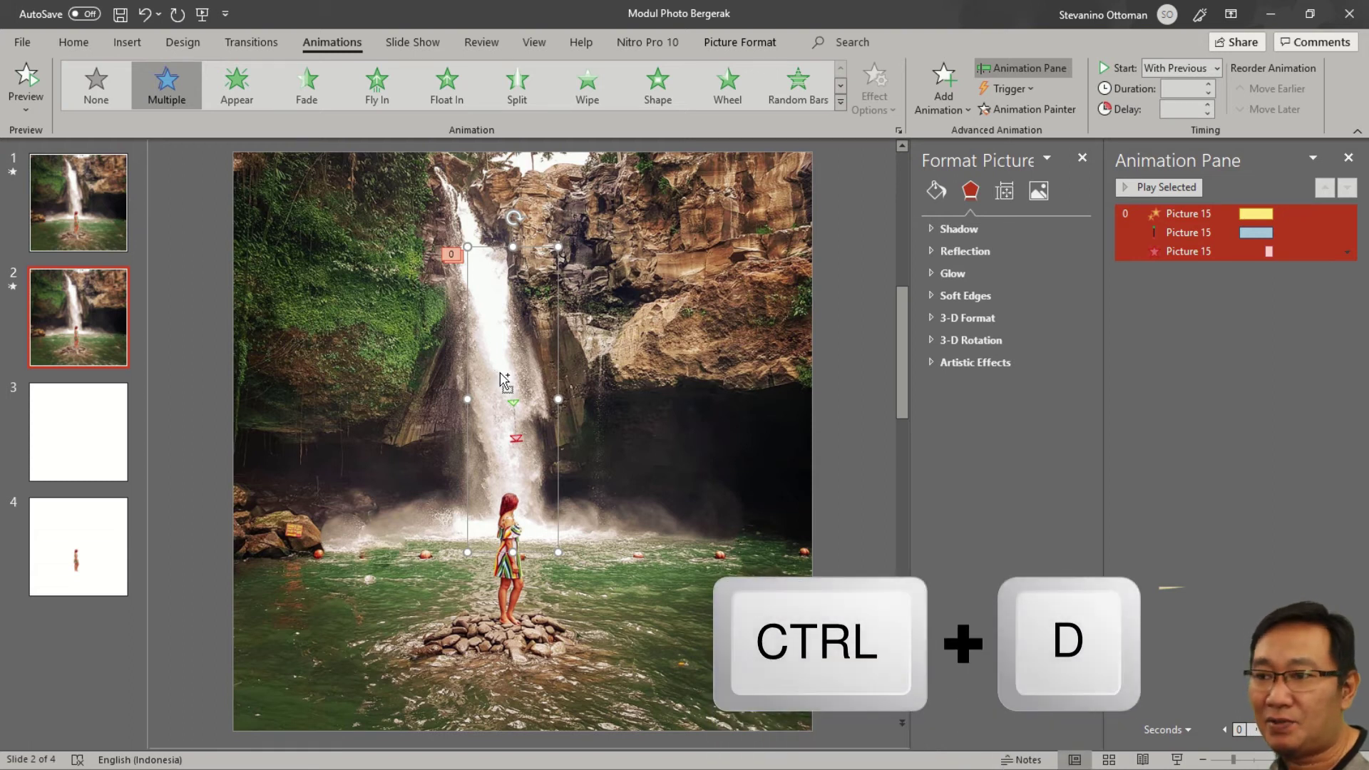
{"action": "key", "text": "ctrl+d"}
{"action": "key", "text": "ctrl+d"}
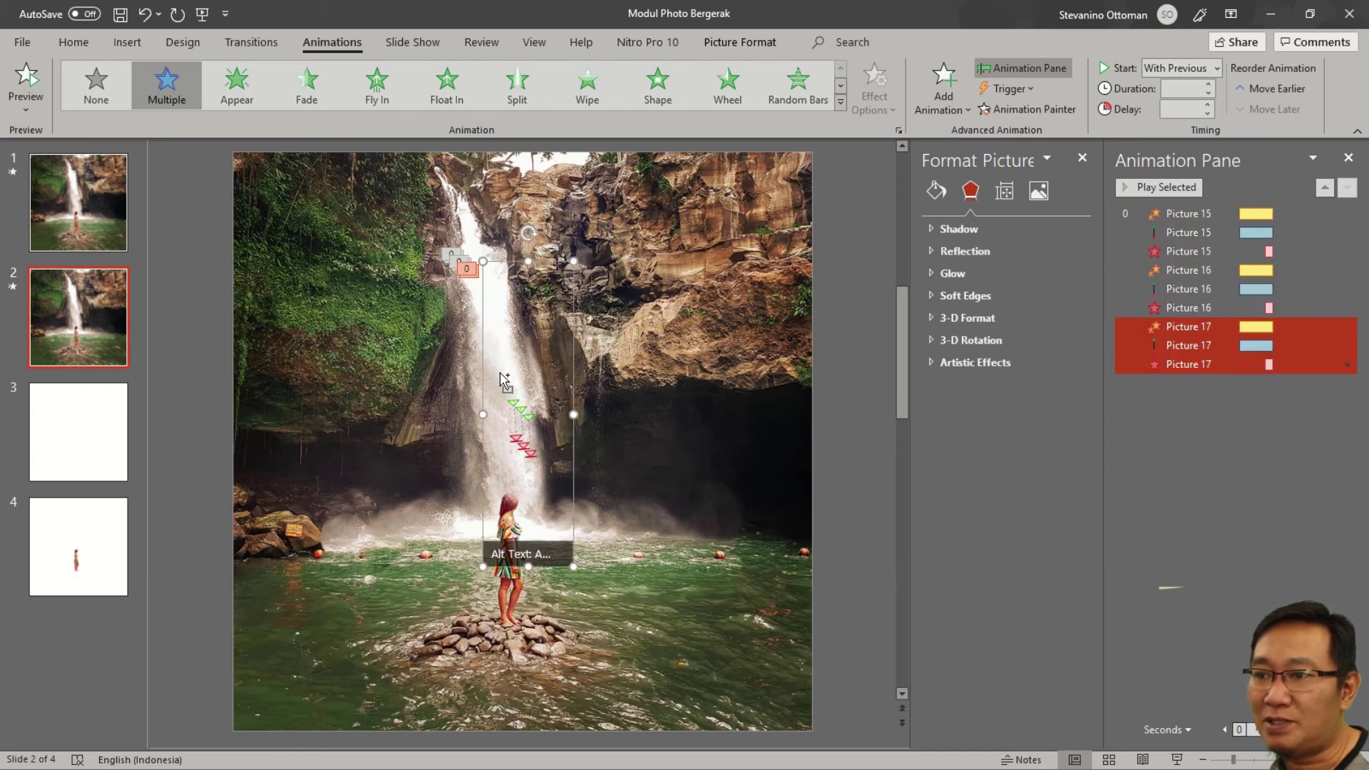
{"action": "key", "text": "ctrl+d"}
{"action": "key", "text": "ctrl+d"}
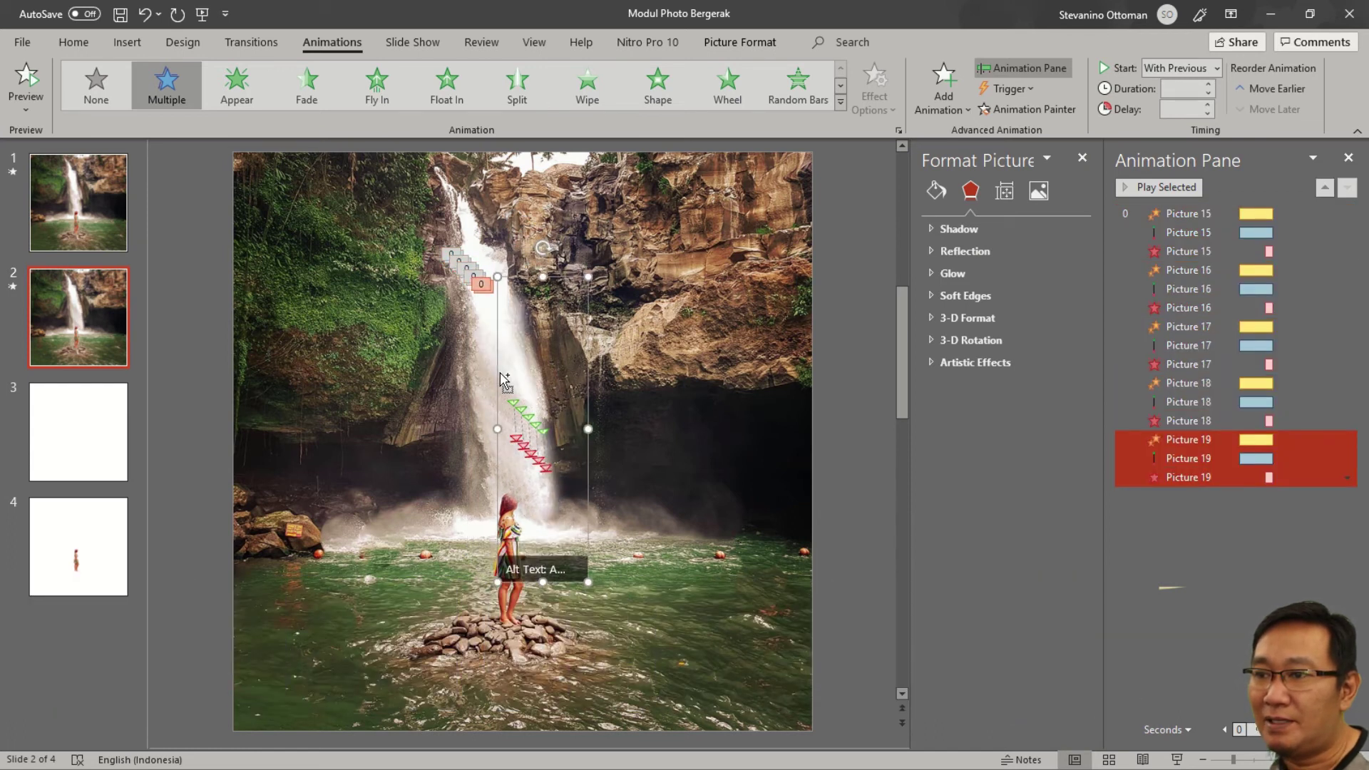
{"action": "key", "text": "ctrl+d"}
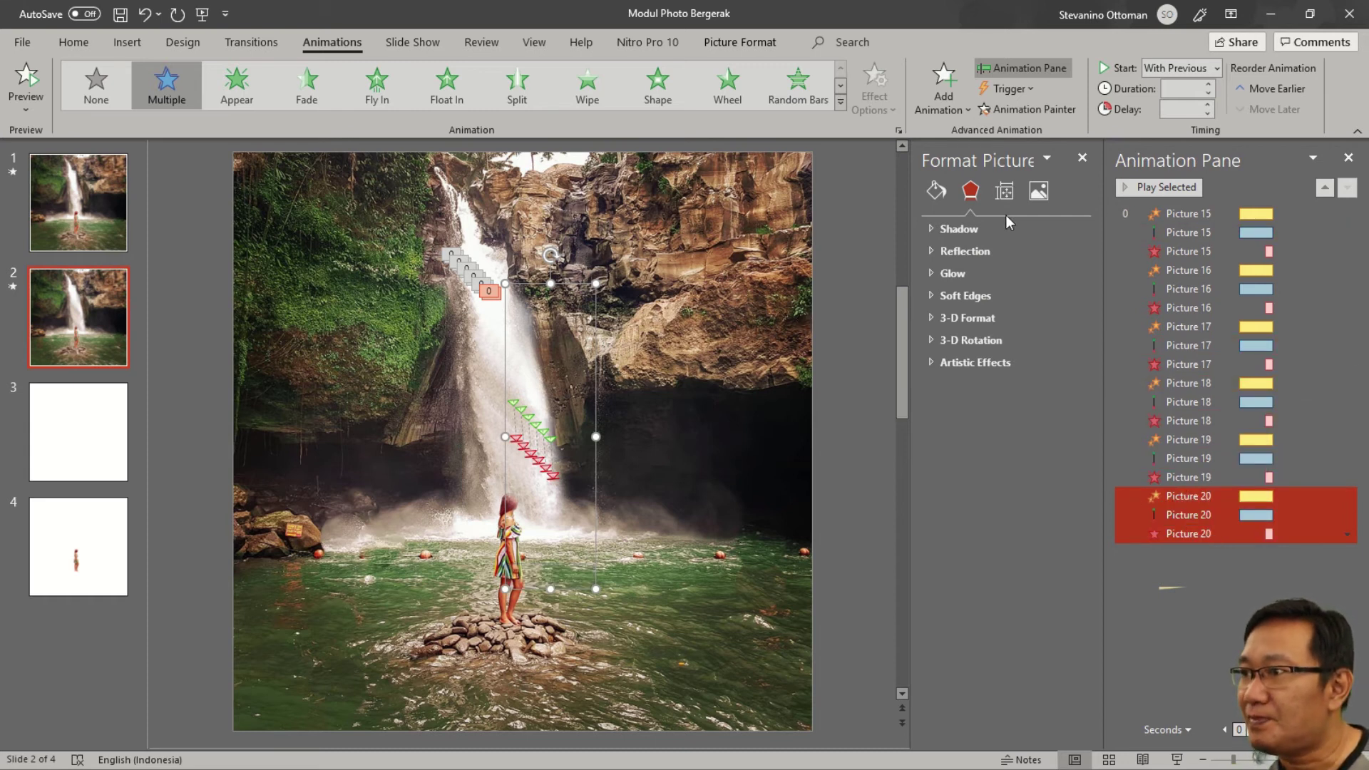
Open the Selection Pane listing Pictures 14–20, close Format Picture, and start lowering Picture 20.
{"action": "left_click", "coordinate": [736, 43]}
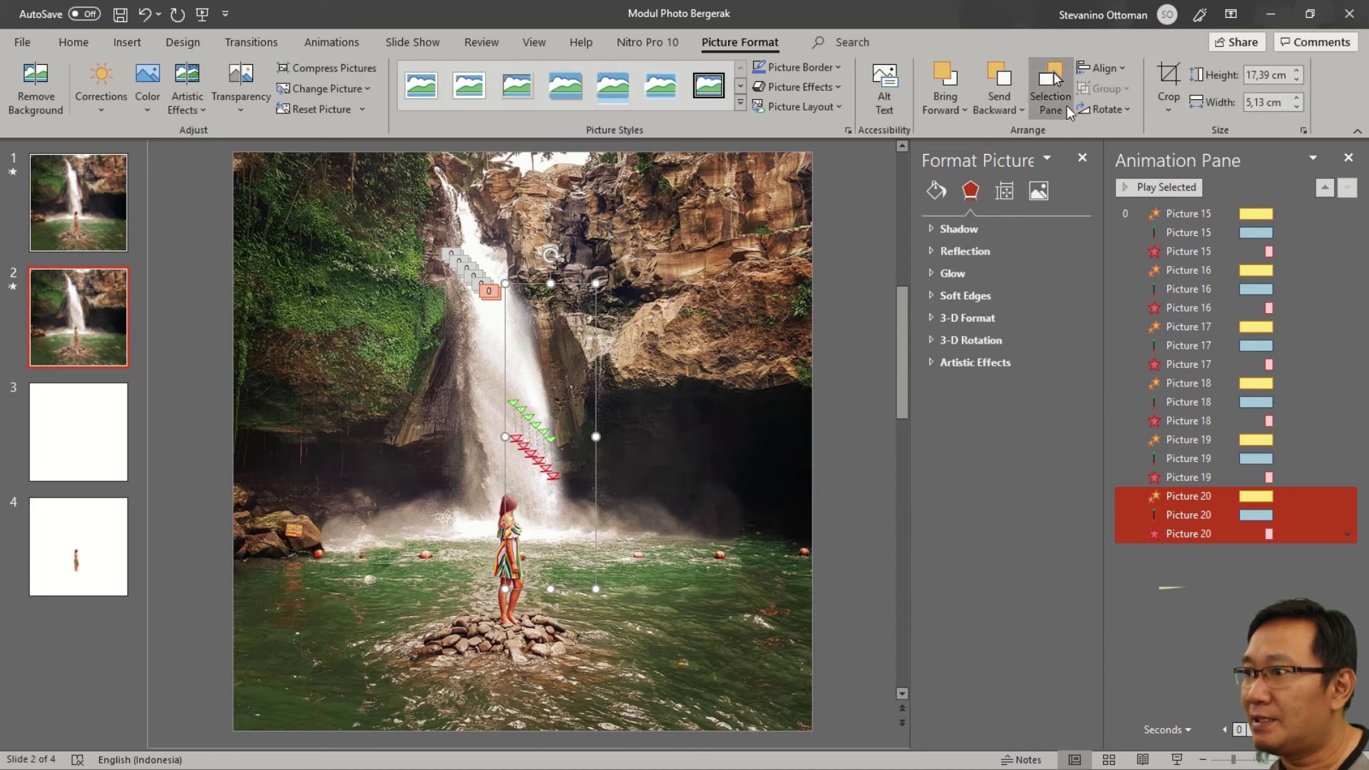
{"action": "left_click", "coordinate": [1067, 106]}
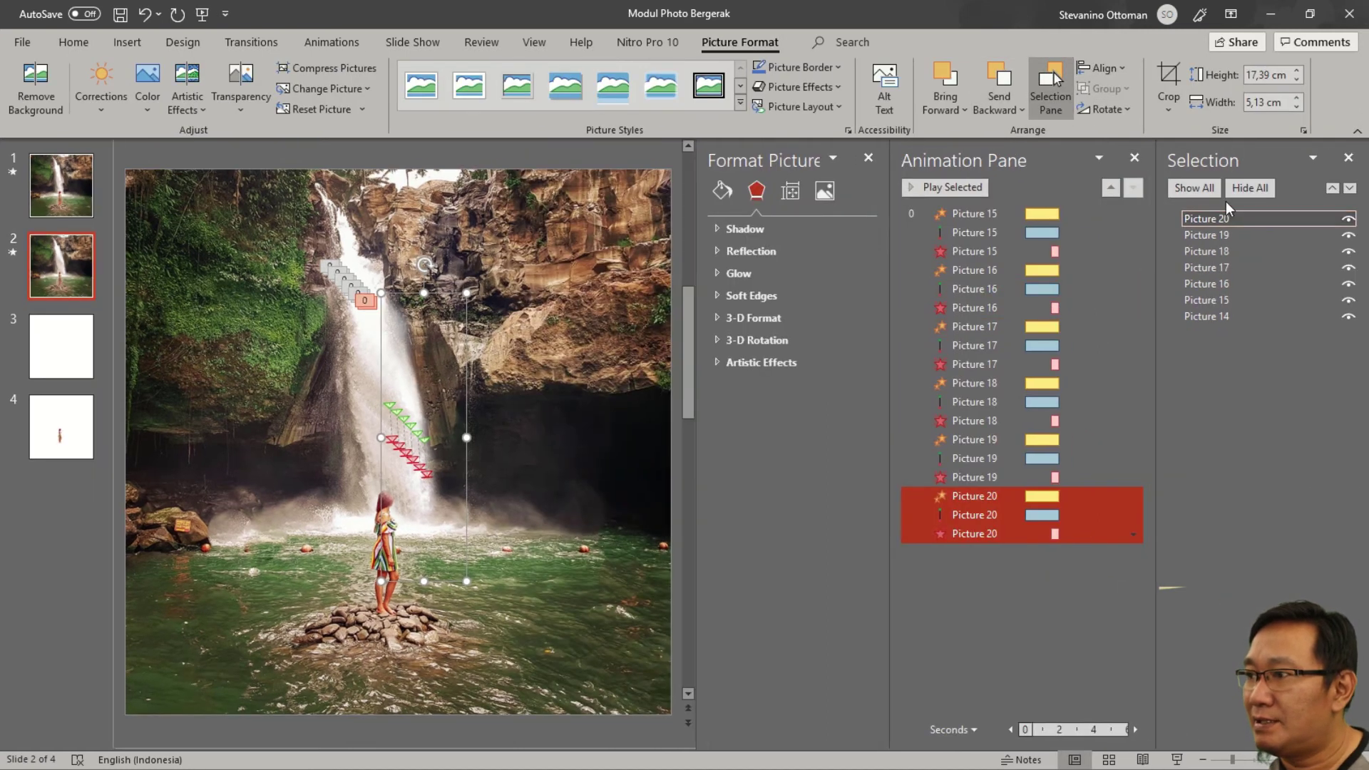
{"action": "left_click", "coordinate": [870, 157]}
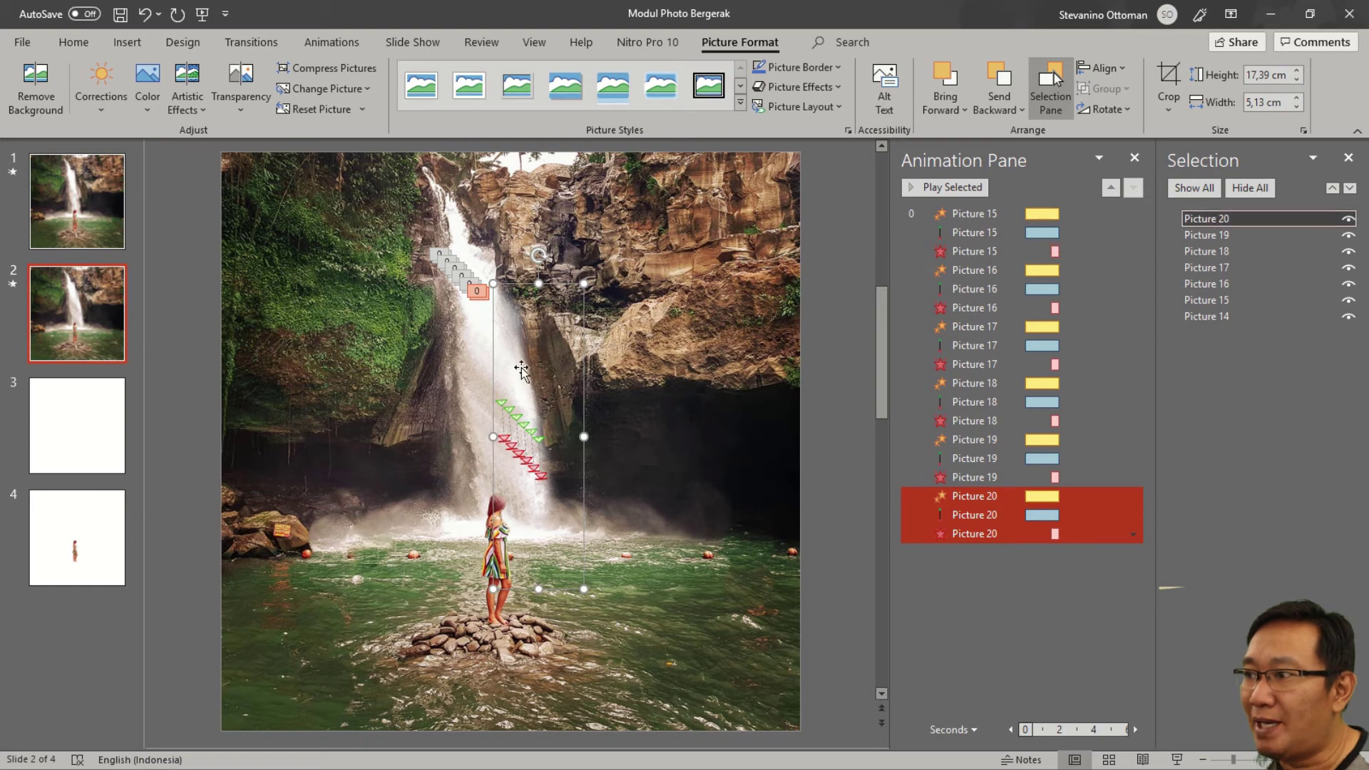
{"action": "left_click_drag", "start_coordinate": [1230, 218], "coordinate": [1232, 326]}
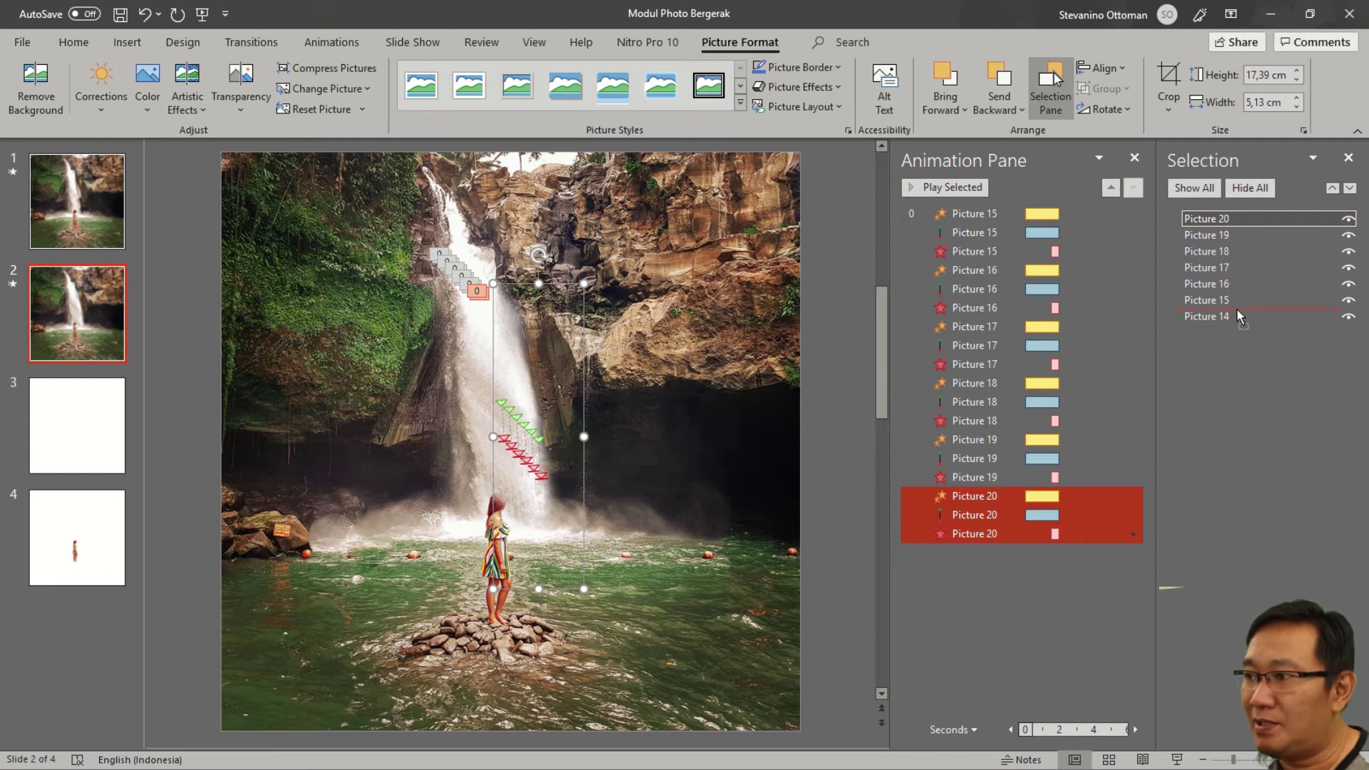
Restack Pictures 15 through 20 in order above background Picture 14 in the Selection Pane.
{"action": "left_click_drag", "start_coordinate": [1238, 311], "coordinate": [1235, 311]}
{"action": "left_click", "coordinate": [1348, 316]}
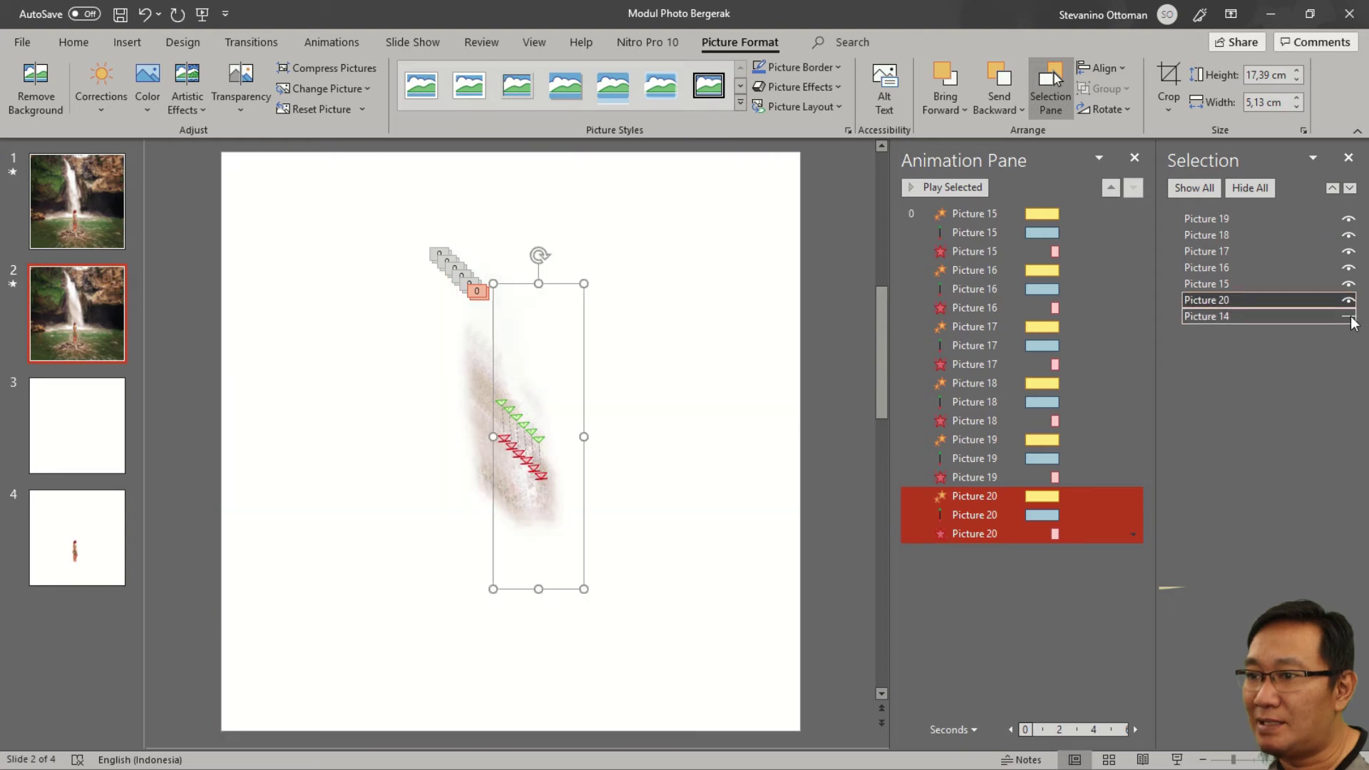
{"action": "left_click", "coordinate": [1348, 317]}
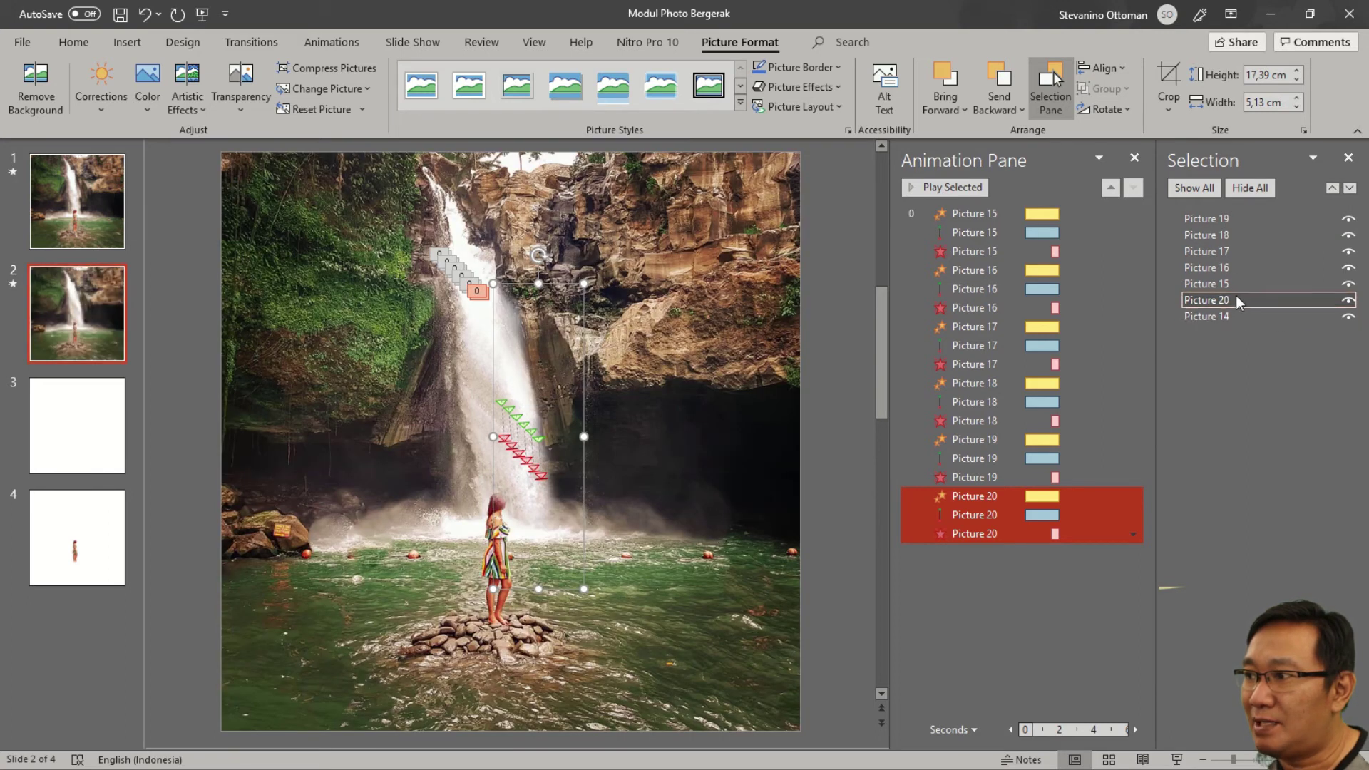
{"action": "left_click_drag", "start_coordinate": [1234, 214], "coordinate": [1234, 285]}
{"action": "left_click_drag", "start_coordinate": [1234, 221], "coordinate": [1238, 272]}
{"action": "mouse_move", "coordinate": [1239, 216]}
{"action": "left_mouse_down"}
{"action": "mouse_move", "coordinate": [1238, 254]}
{"action": "mouse_move", "coordinate": [1235, 238]}
{"action": "left_mouse_up"}
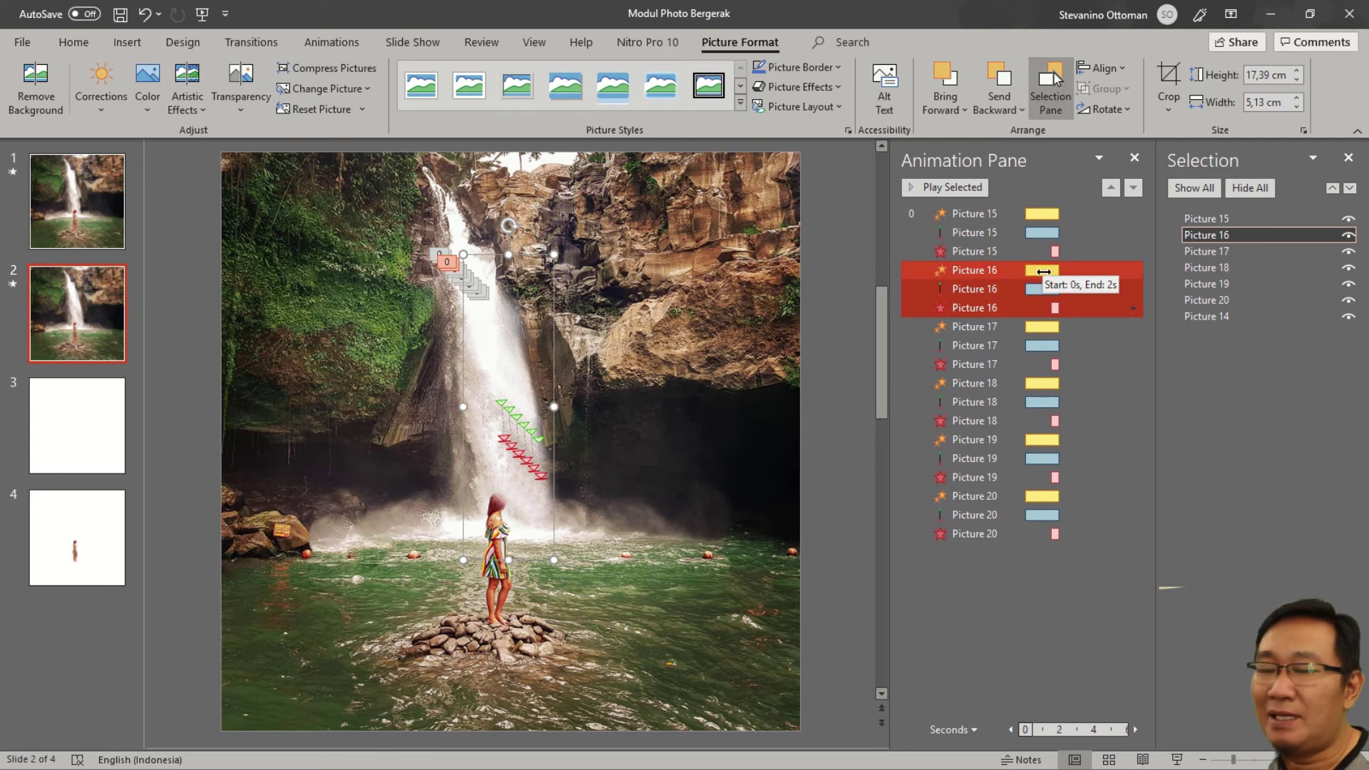
{"action": "mouse_move", "coordinate": [1042, 270]}
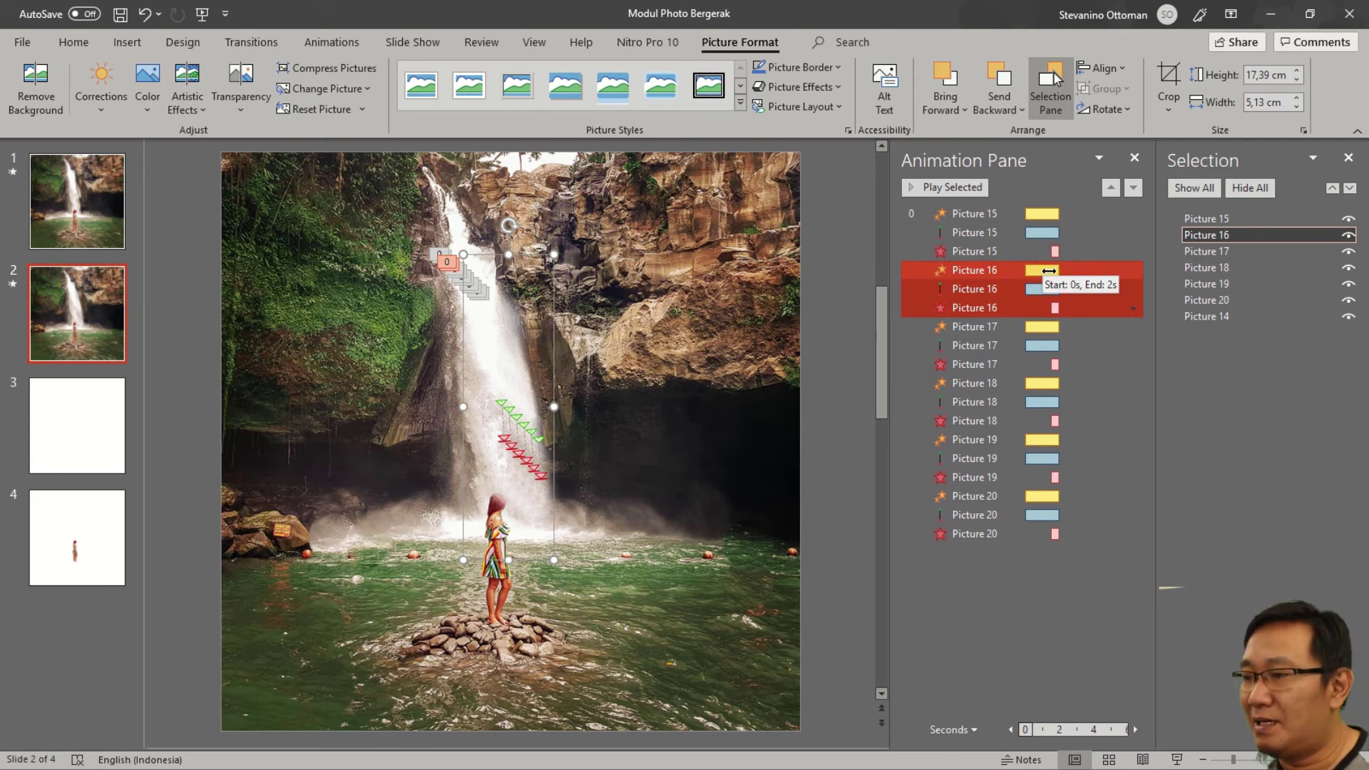
{"action": "left_click", "coordinate": [1010, 270]}
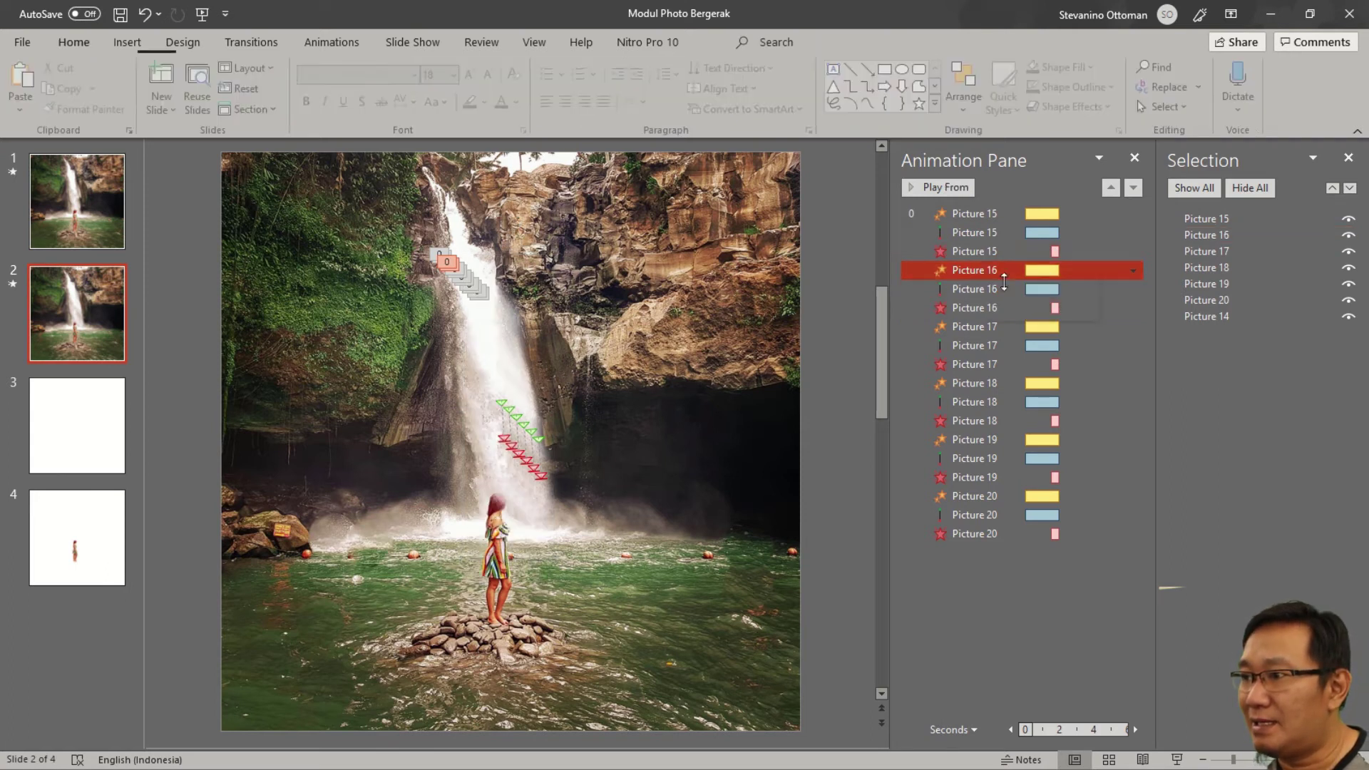
Start Picture 16's entrance and motion-path animations With Previous at 1.5 s, after Picture 15's timing.
{"action": "left_click", "coordinate": [1009, 288], "text": "shift"}
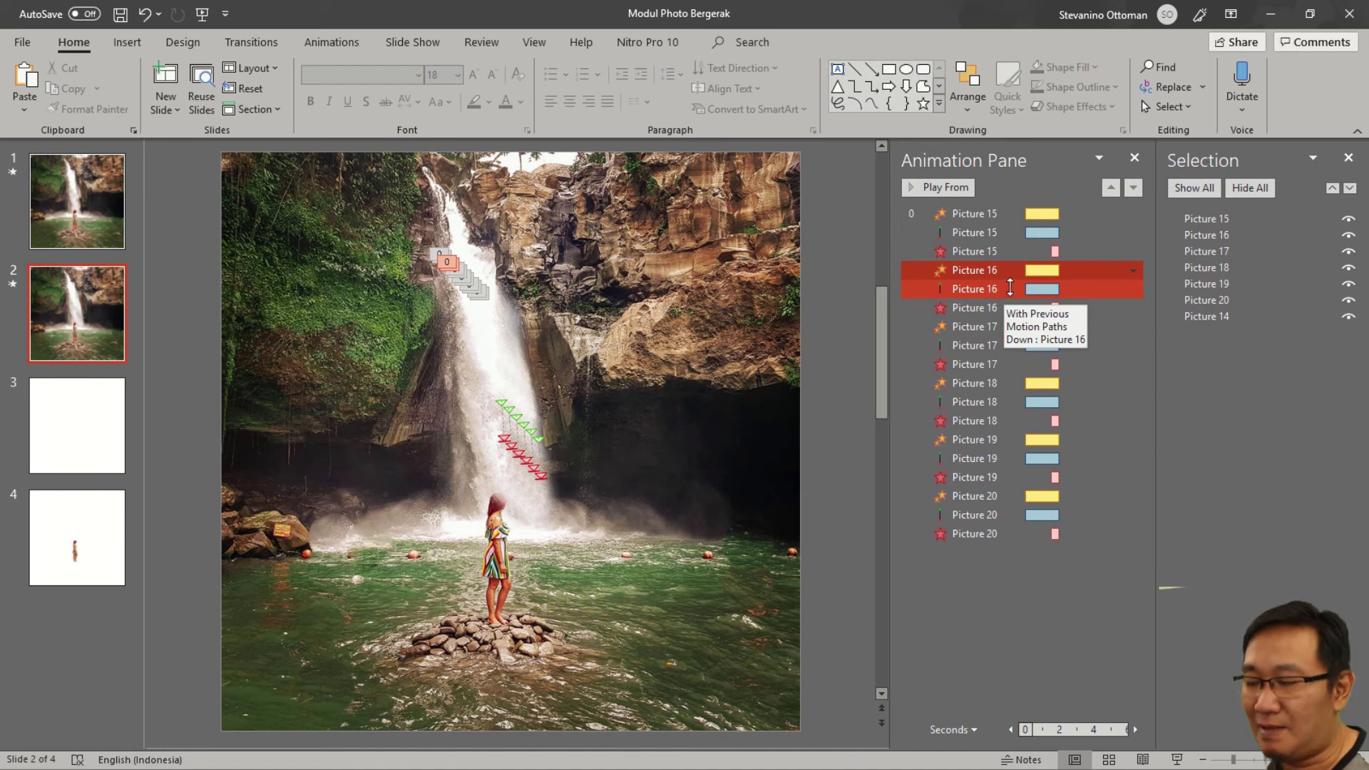
{"action": "left_click", "coordinate": [1009, 288]}
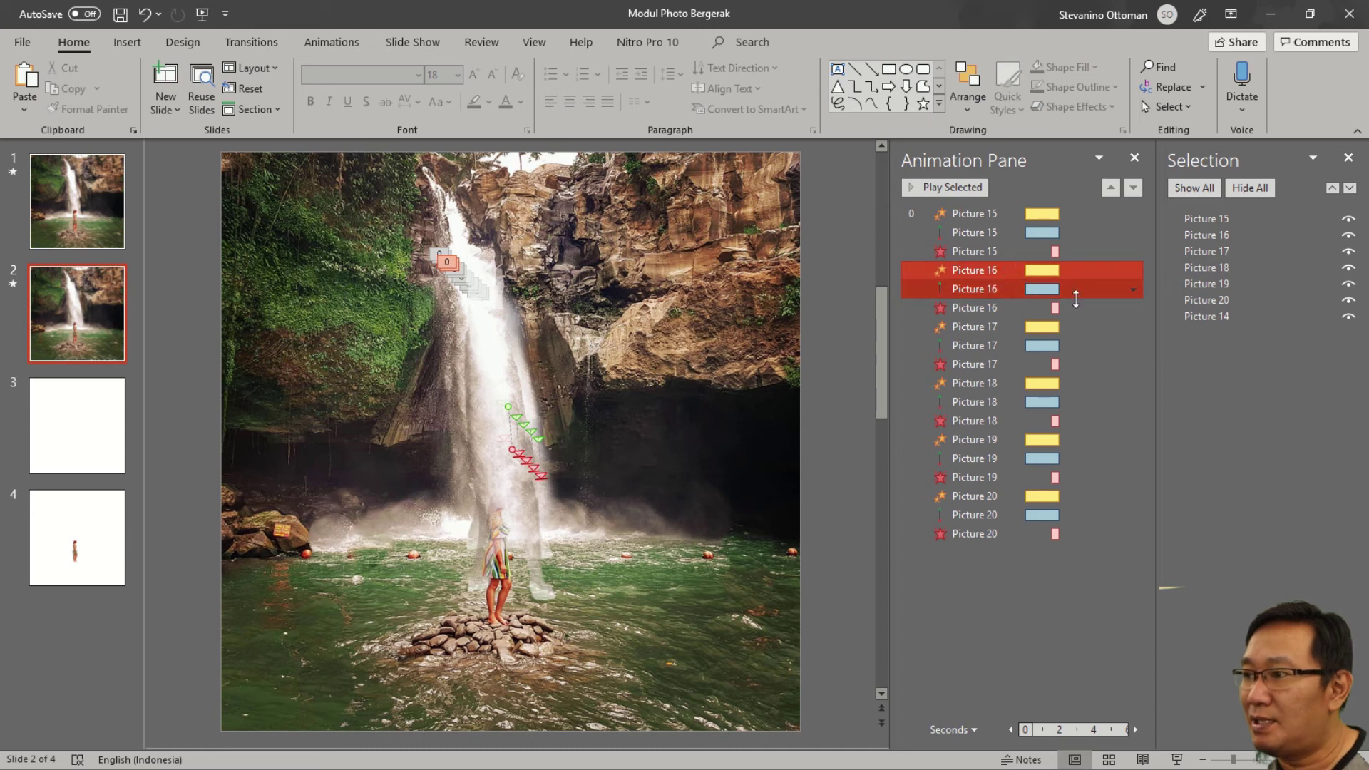
{"action": "left_click", "coordinate": [1133, 289]}
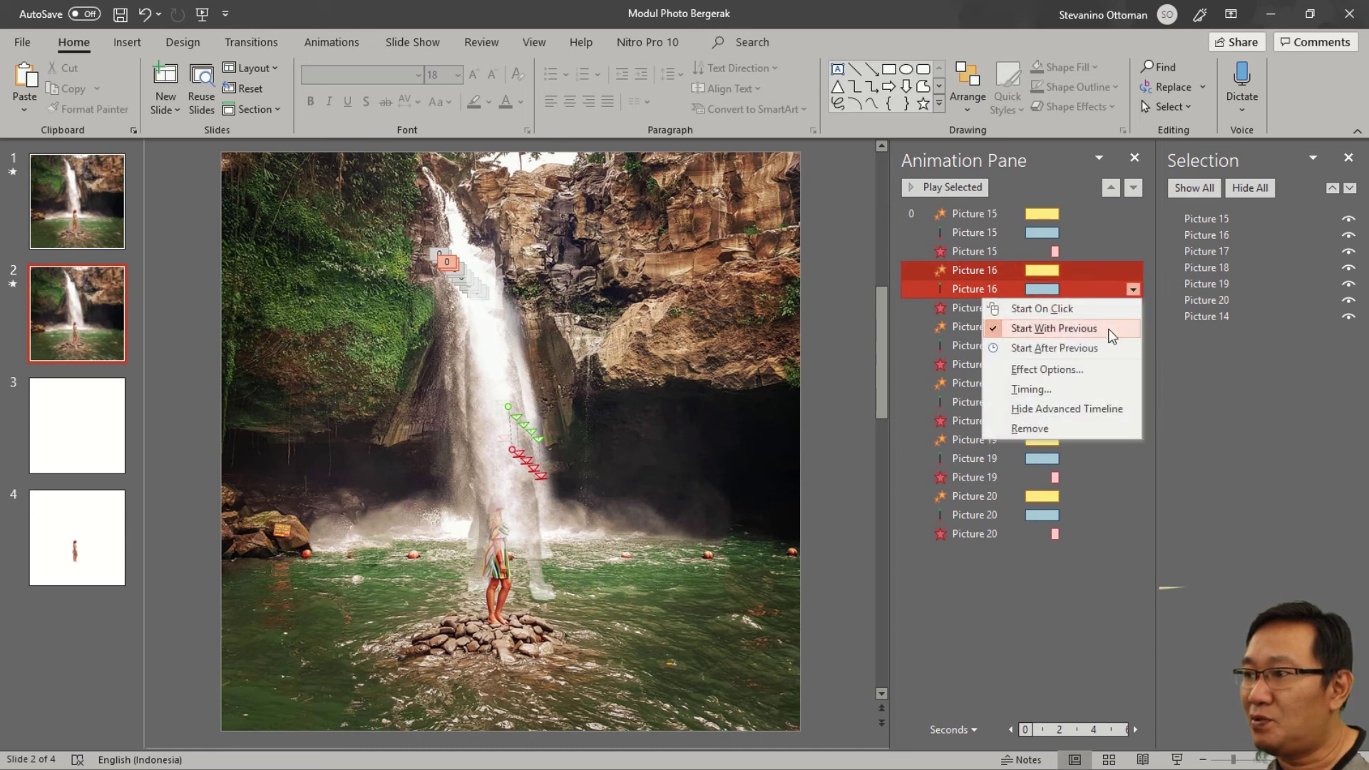
{"action": "left_click", "coordinate": [1055, 328]}
{"action": "left_click_drag", "start_coordinate": [1042, 289], "coordinate": [1068, 289]}
{"action": "left_click", "coordinate": [1052, 251], "text": "ctrl"}
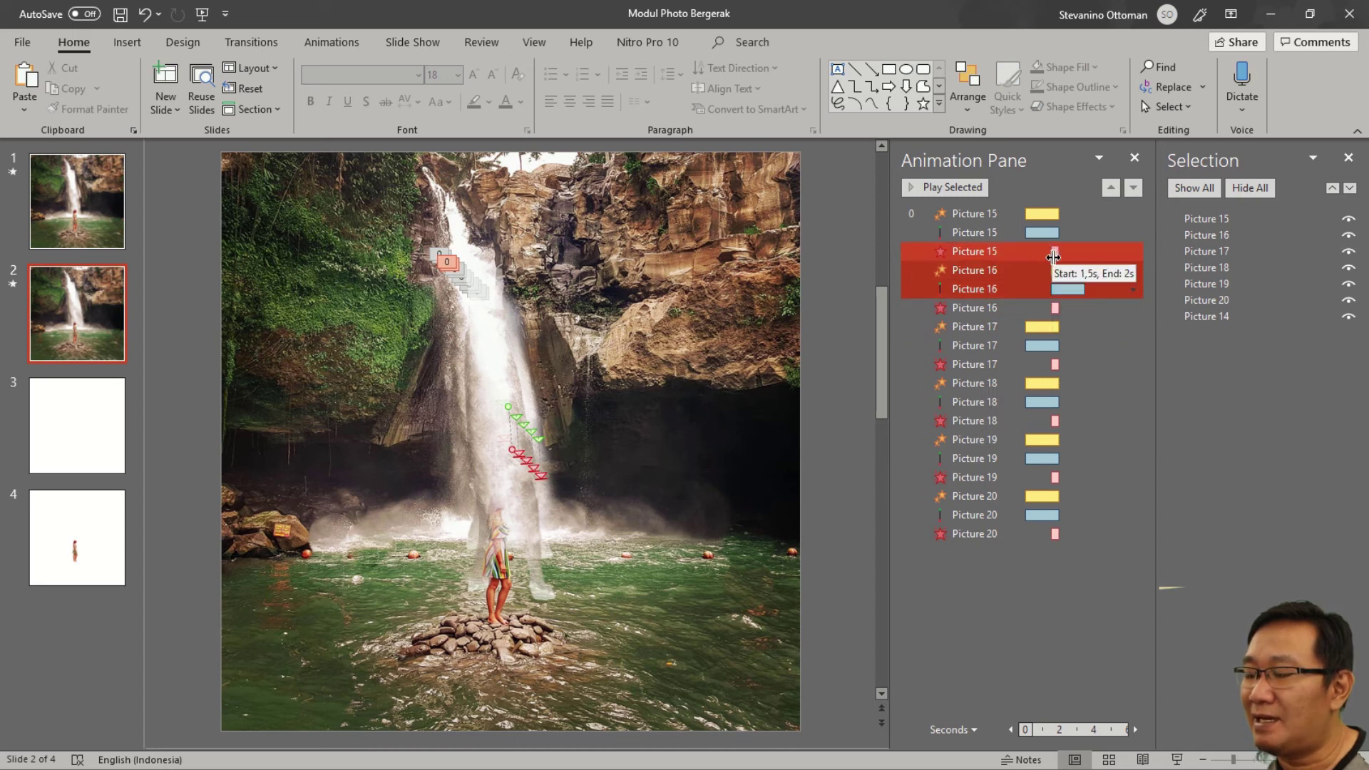
{"action": "left_click", "coordinate": [1056, 270]}
{"action": "left_click", "coordinate": [1029, 308], "text": "ctrl"}
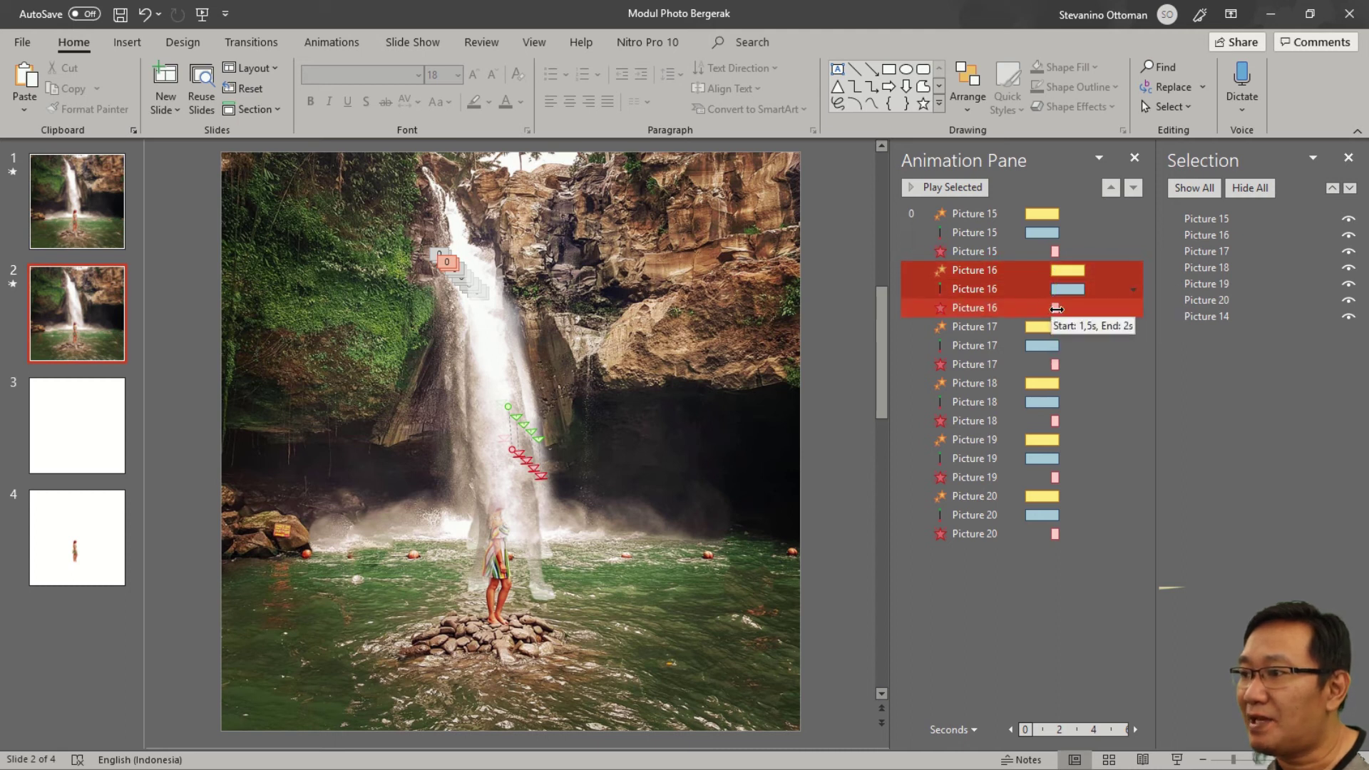
{"action": "left_click", "coordinate": [1056, 308]}
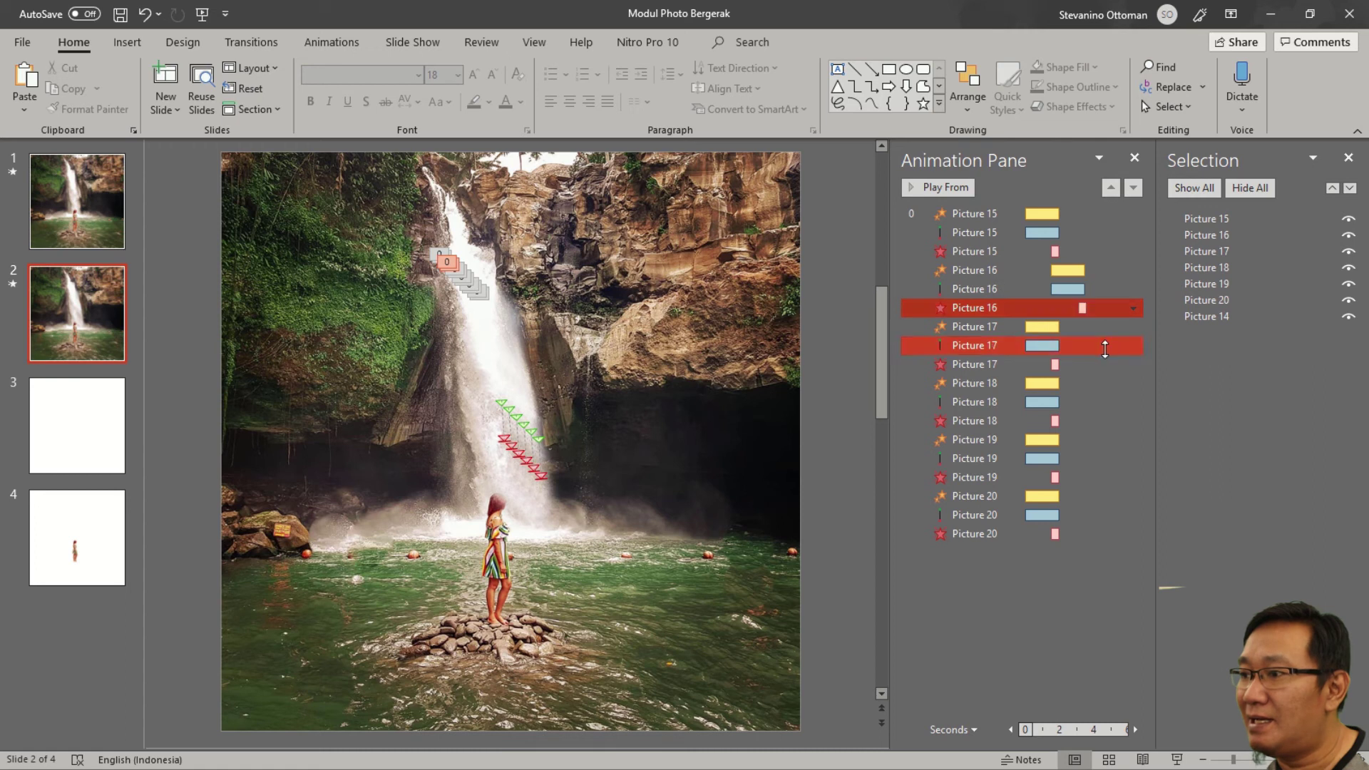
{"action": "mouse_move", "coordinate": [1042, 327]}
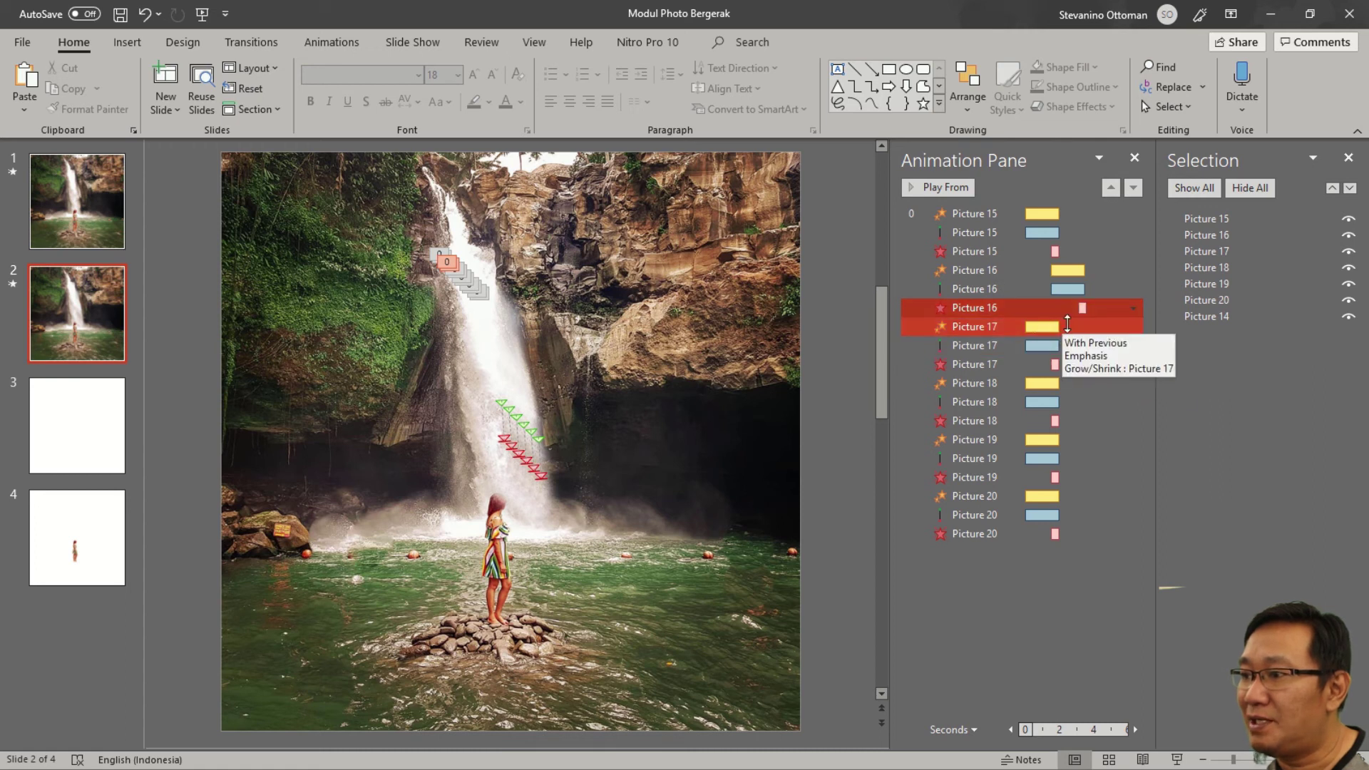
Set Picture 17's animations to start After Previous, delaying its exit to about 4.7 s.
{"action": "left_click", "coordinate": [984, 325]}
{"action": "left_click", "coordinate": [970, 345], "text": "shift"}
{"action": "left_click", "coordinate": [1134, 346]}
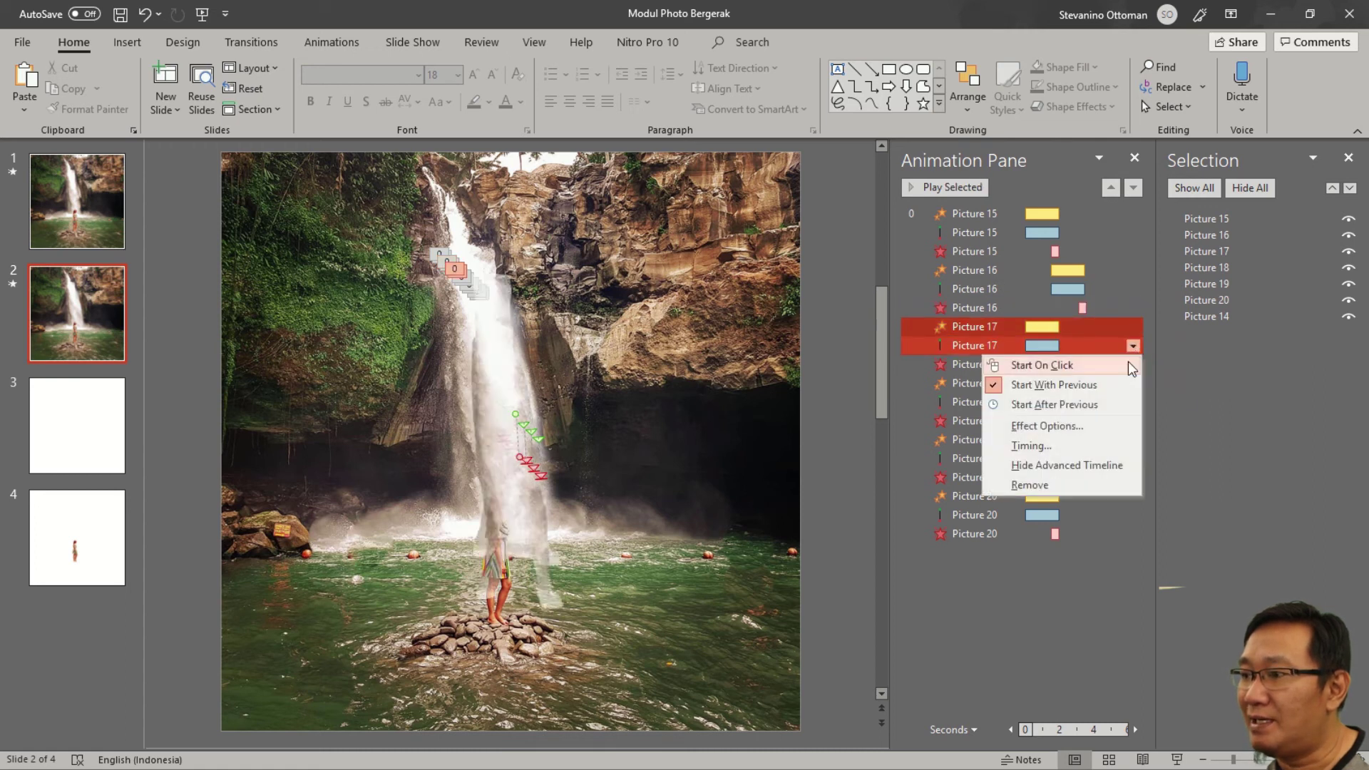
{"action": "left_click", "coordinate": [1113, 400]}
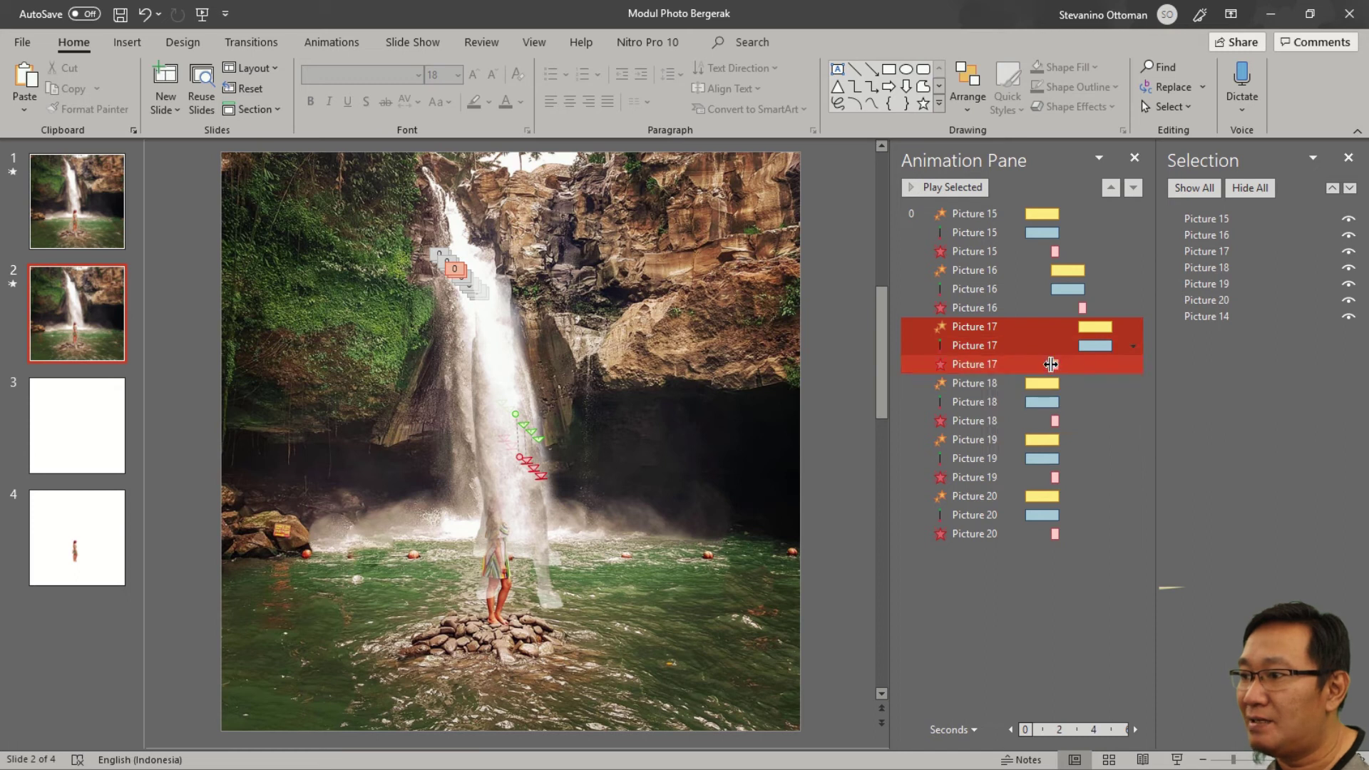
{"action": "left_click_drag", "start_coordinate": [1055, 364], "coordinate": [1109, 366]}
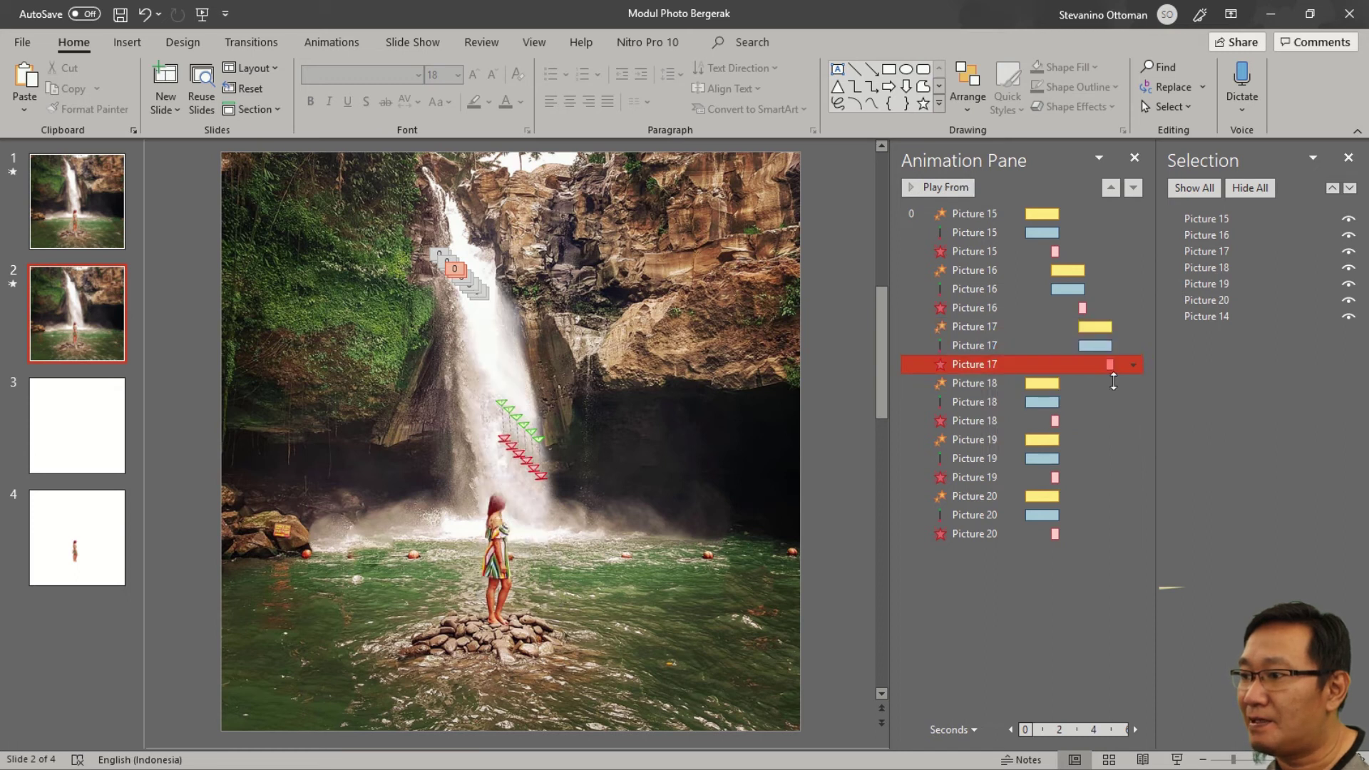
Set Pictures 18 and 19 to start With Previous and shift their exits later on the timeline.
{"action": "left_click", "coordinate": [1075, 383]}
{"action": "left_click", "coordinate": [1076, 401], "text": "shift"}
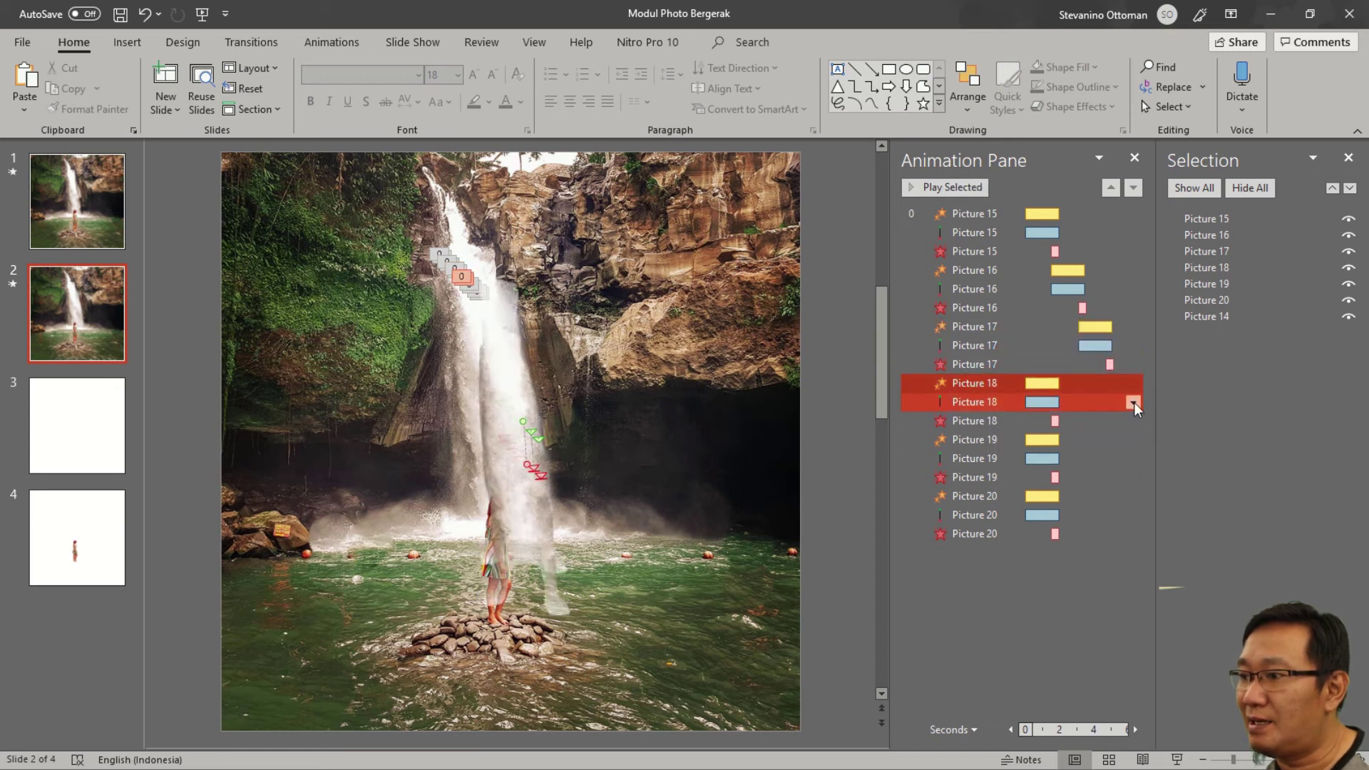
{"action": "left_click", "coordinate": [1134, 403]}
{"action": "left_click", "coordinate": [1110, 437]}
{"action": "left_click_drag", "start_coordinate": [1056, 421], "coordinate": [1135, 421]}
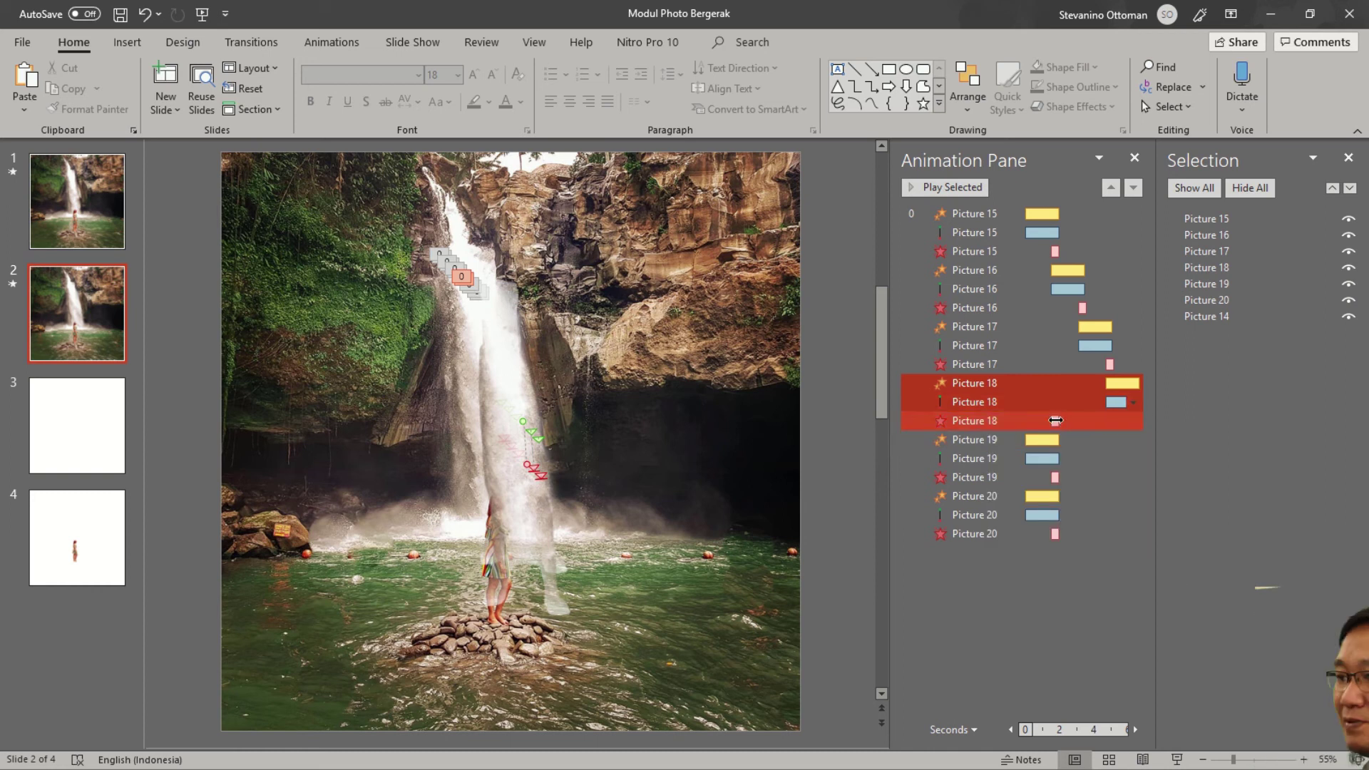
{"action": "left_click", "coordinate": [1112, 439]}
{"action": "left_click", "coordinate": [1112, 458], "text": "shift"}
{"action": "left_click", "coordinate": [1134, 459]}
{"action": "left_click", "coordinate": [1110, 491]}
{"action": "left_click_drag", "start_coordinate": [1134, 477], "coordinate": [1080, 477]}
Line up Picture 20's animations after Picture 19, exit at 8.3 s, and preview the slide.
{"action": "left_click", "coordinate": [1036, 496], "text": "shift"}
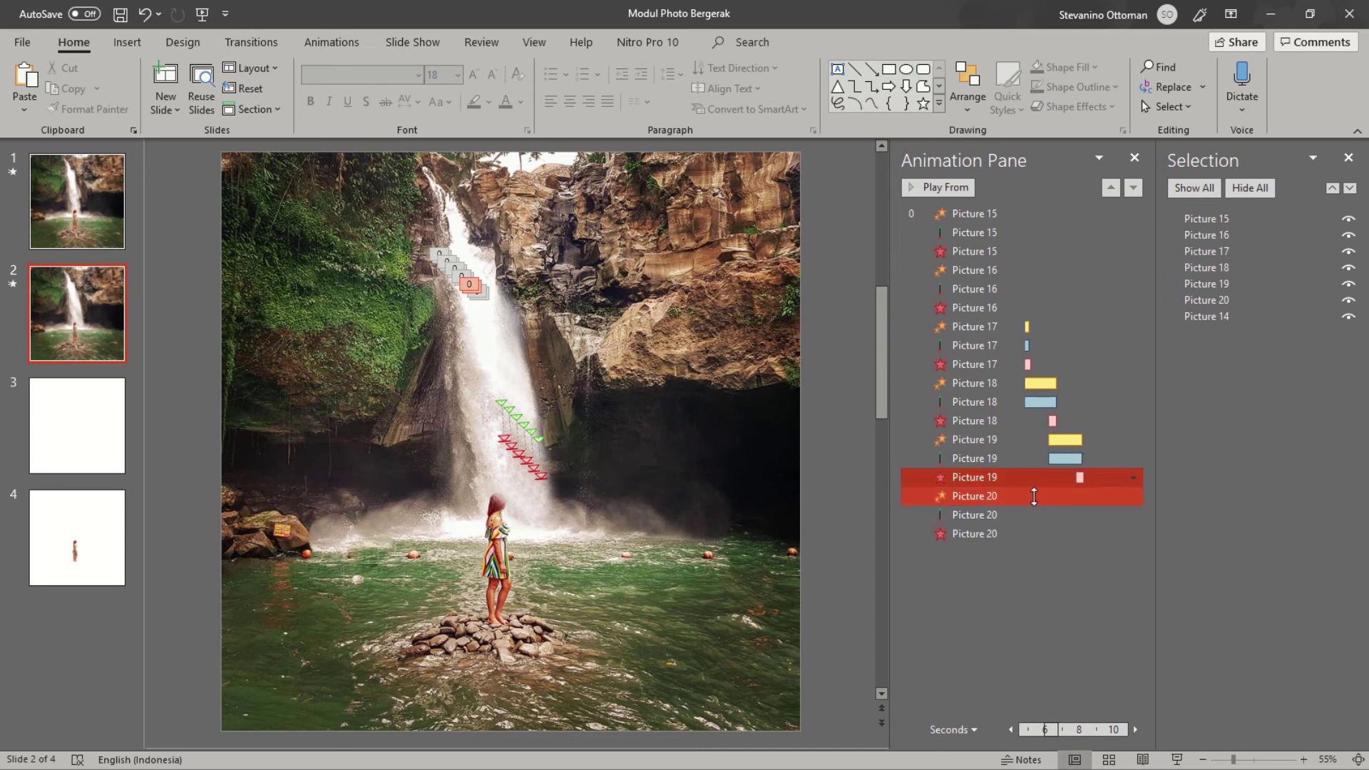
{"action": "left_click", "coordinate": [1055, 534]}
{"action": "mouse_move", "coordinate": [1116, 534]}
{"action": "left_mouse_down"}
{"action": "mouse_move", "coordinate": [1154, 538]}
{"action": "mouse_move", "coordinate": [1072, 535]}
{"action": "left_mouse_up"}
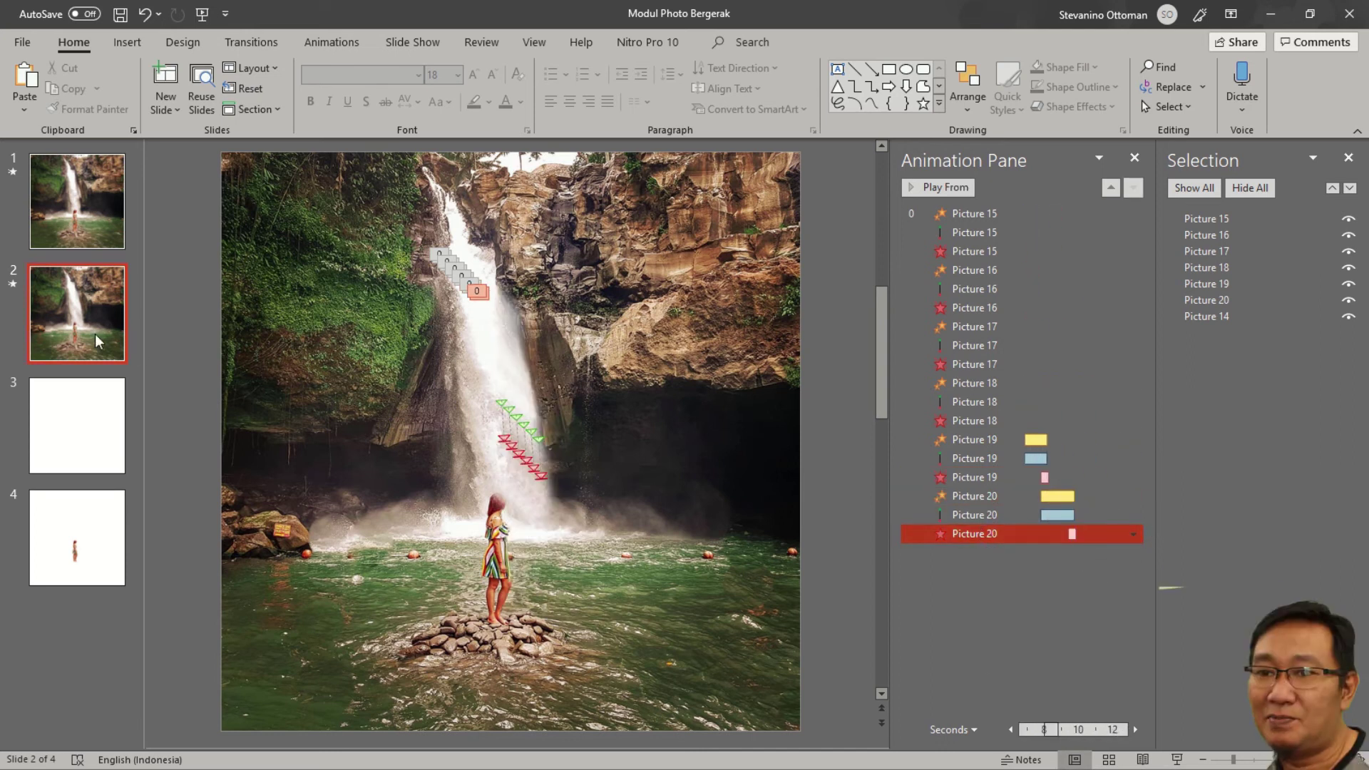
{"action": "left_click", "coordinate": [13, 284]}
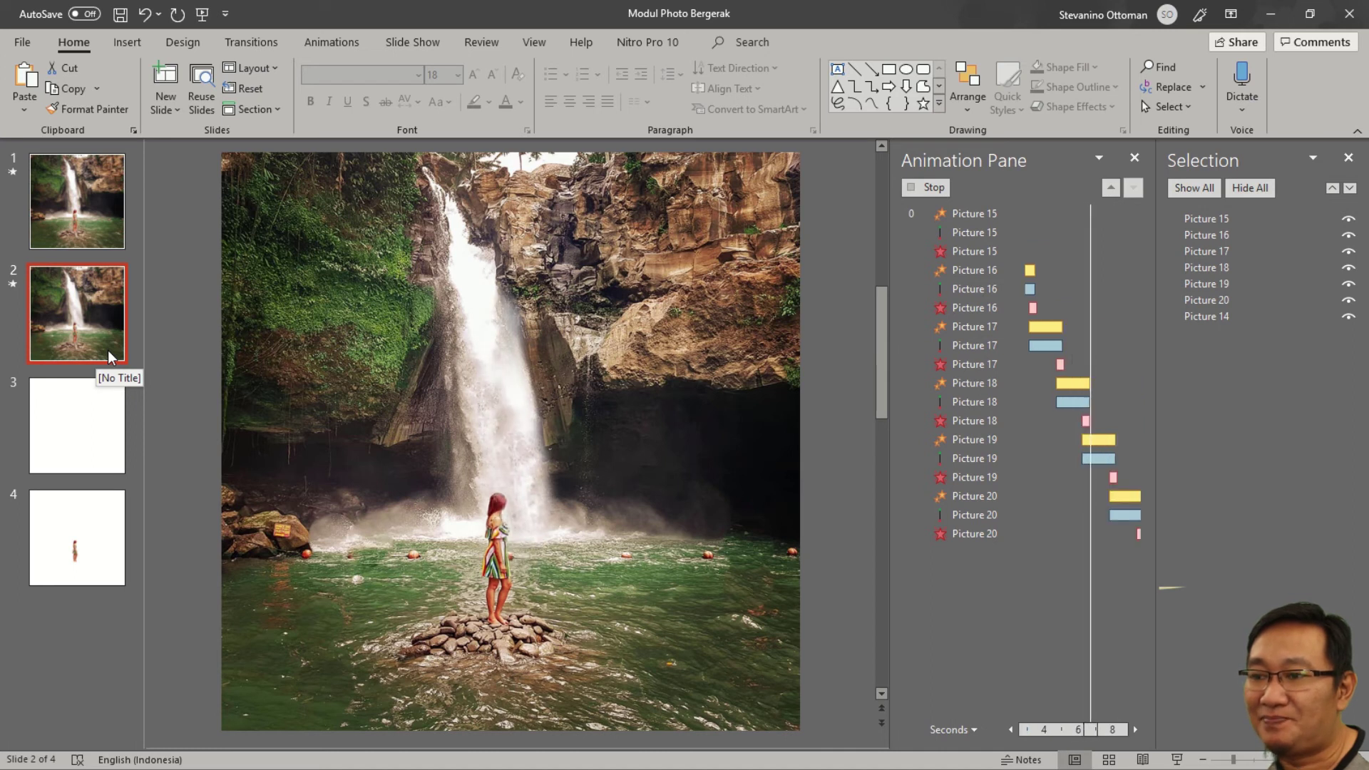
Switch to slide 4, which holds the girl cutout.
{"action": "left_click", "coordinate": [91, 523]}
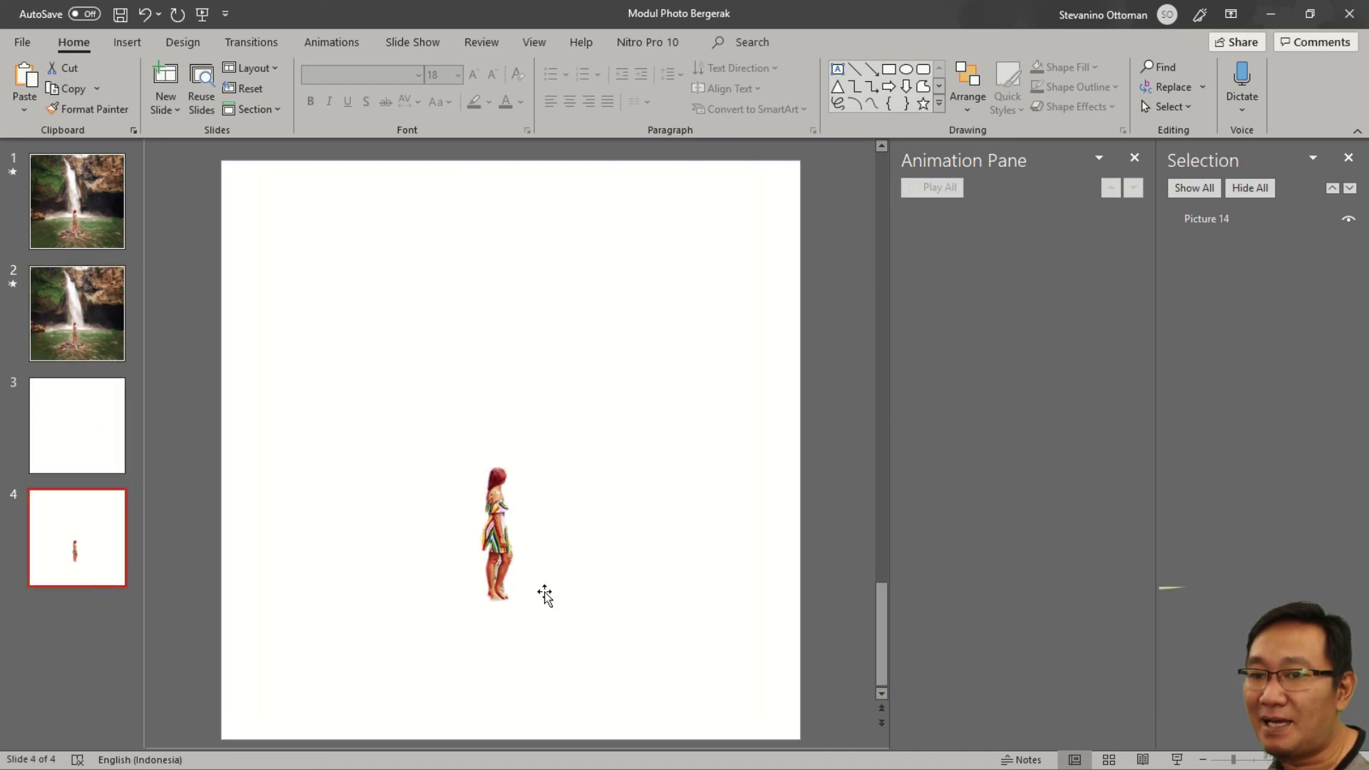
Select the girl cutout on slide 4 and crop its top edge down toward her.
{"action": "left_click", "coordinate": [71, 335]}
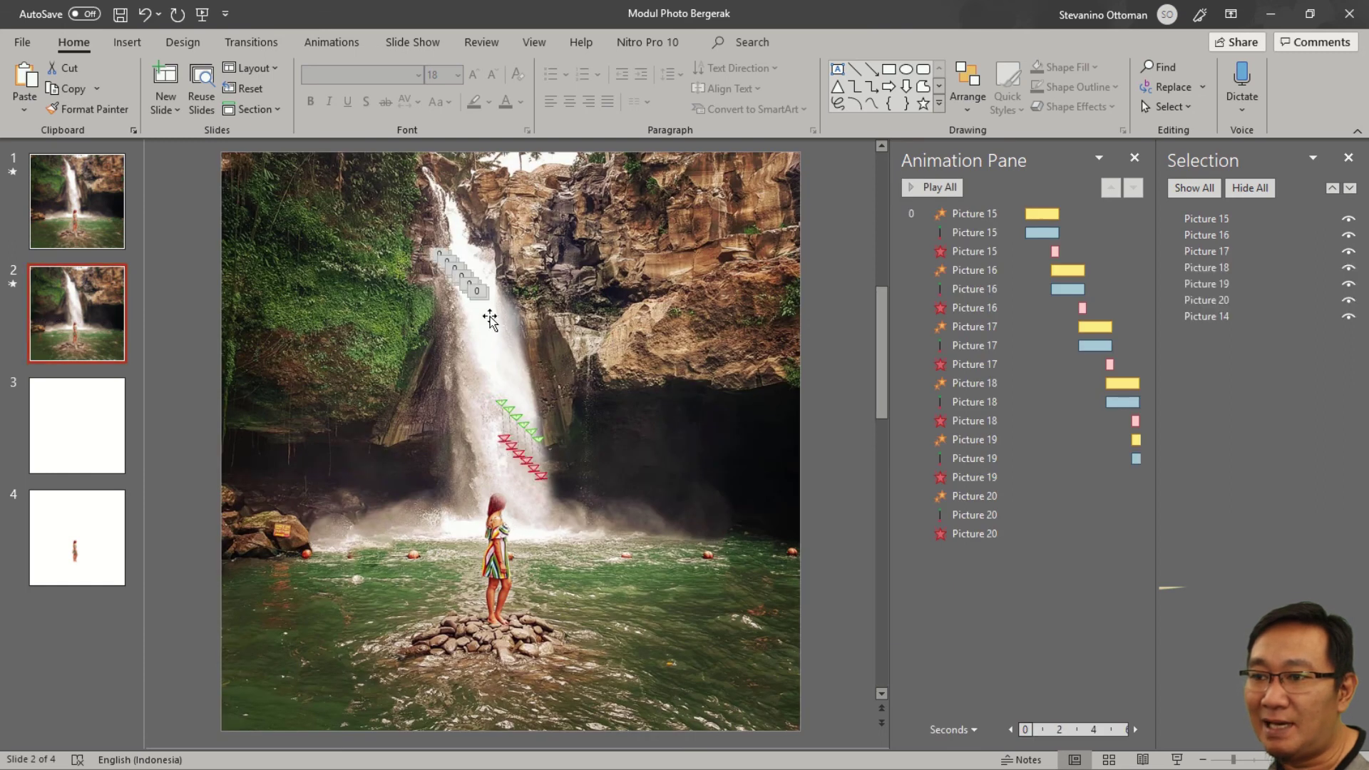
{"action": "left_click", "coordinate": [98, 526]}
{"action": "left_click", "coordinate": [499, 528]}
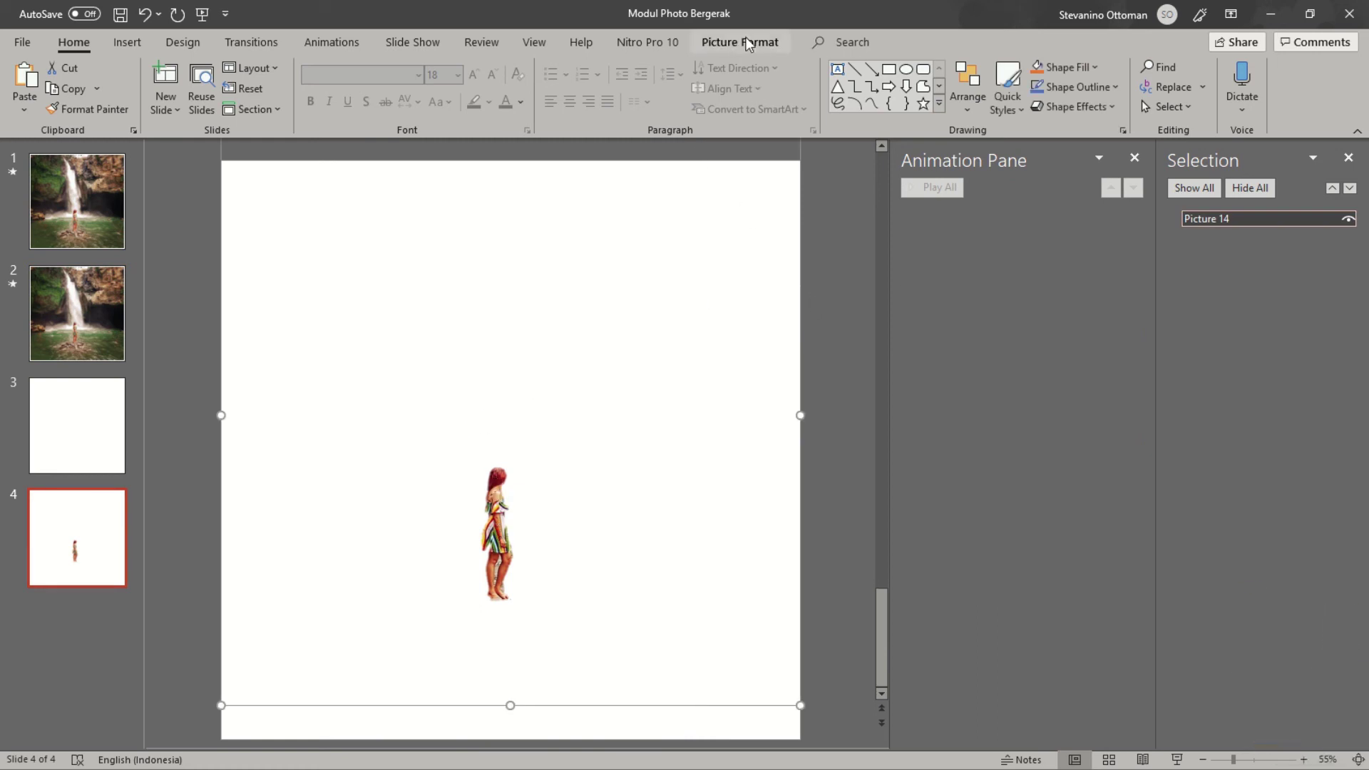
{"action": "left_click", "coordinate": [741, 43]}
{"action": "left_click", "coordinate": [1168, 79]}
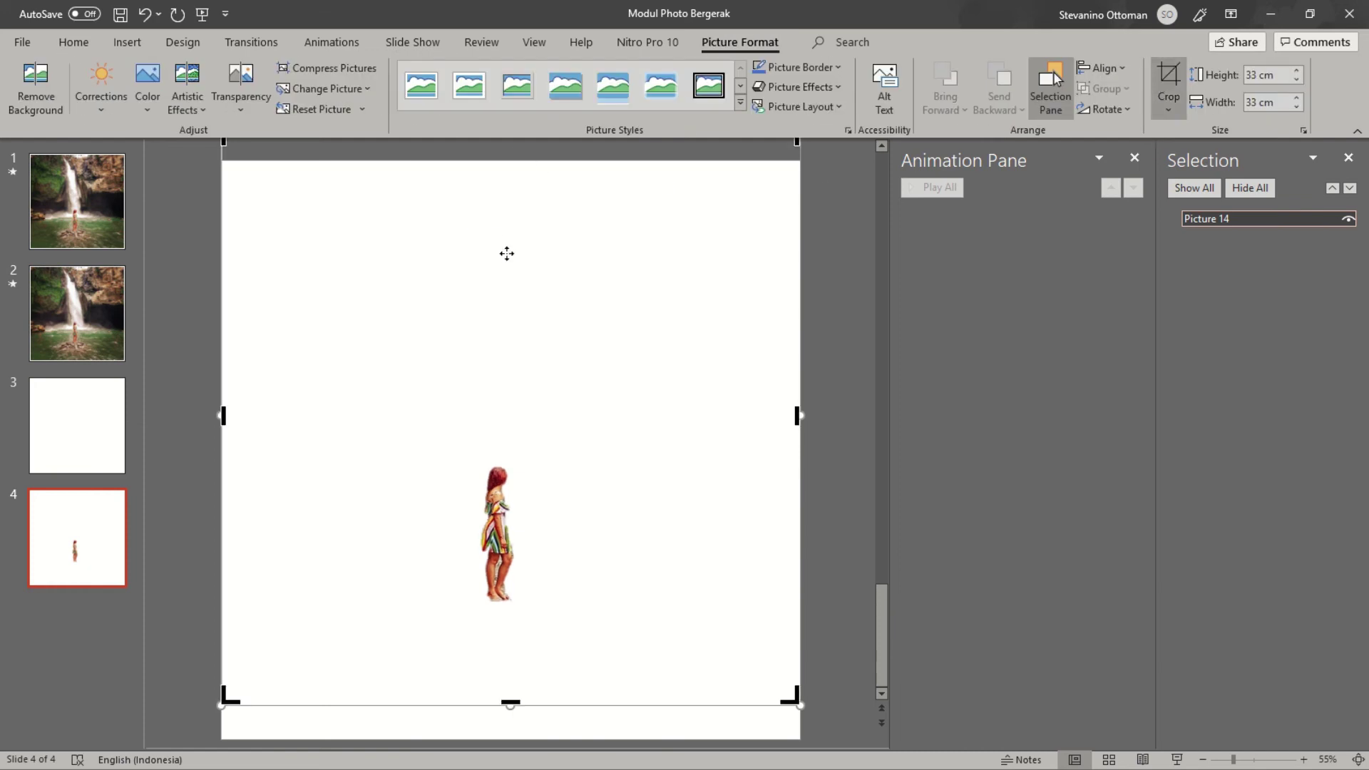
{"action": "scroll", "coordinate": [514, 215], "scroll_direction": "up", "scroll_amount": 1}
{"action": "left_click_drag", "start_coordinate": [508, 159], "coordinate": [533, 448]}
Crop the left, right and bottom edges close to the girl, to 10,06 × 5,03 cm.
{"action": "scroll", "coordinate": [223, 583], "scroll_direction": "down", "scroll_amount": 1}
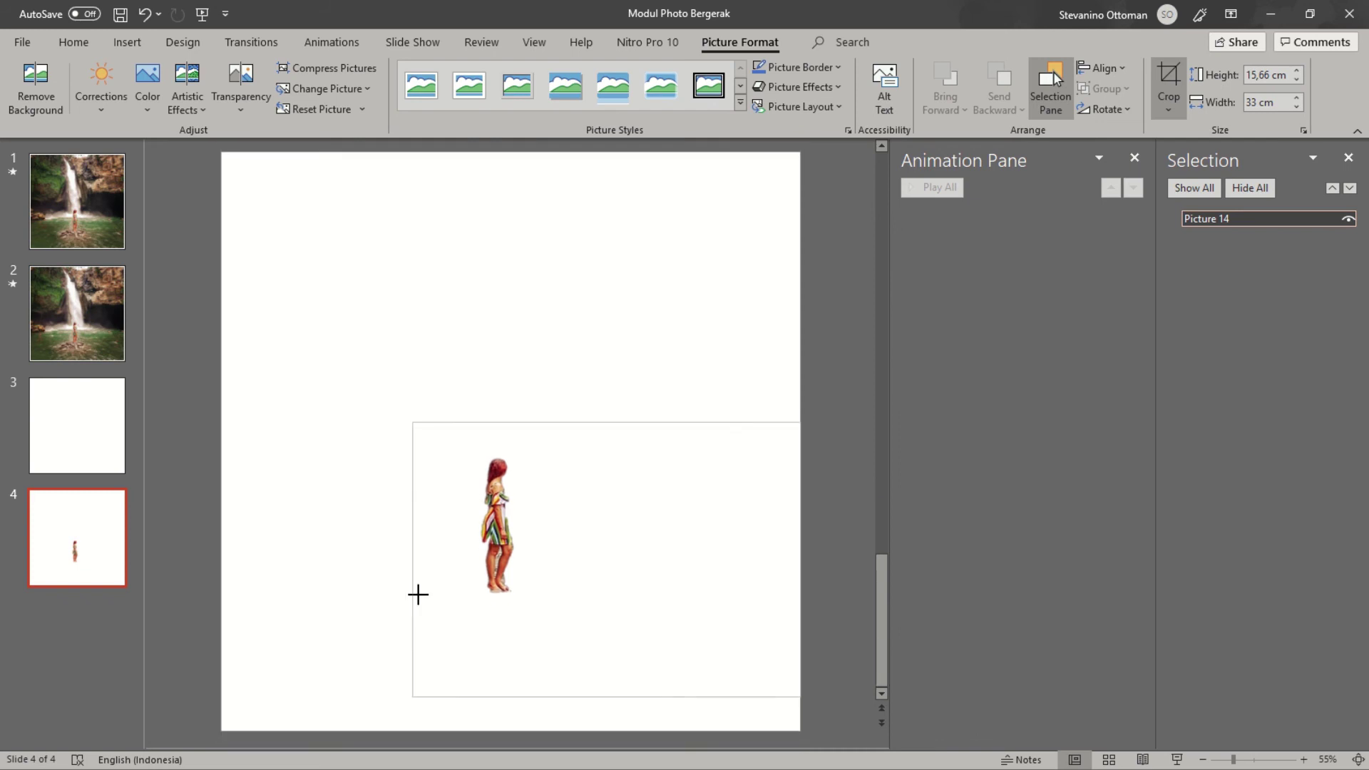
{"action": "left_click_drag", "start_coordinate": [224, 583], "coordinate": [454, 593]}
{"action": "left_click_drag", "start_coordinate": [800, 565], "coordinate": [540, 572]}
{"action": "left_click_drag", "start_coordinate": [497, 705], "coordinate": [497, 606]}
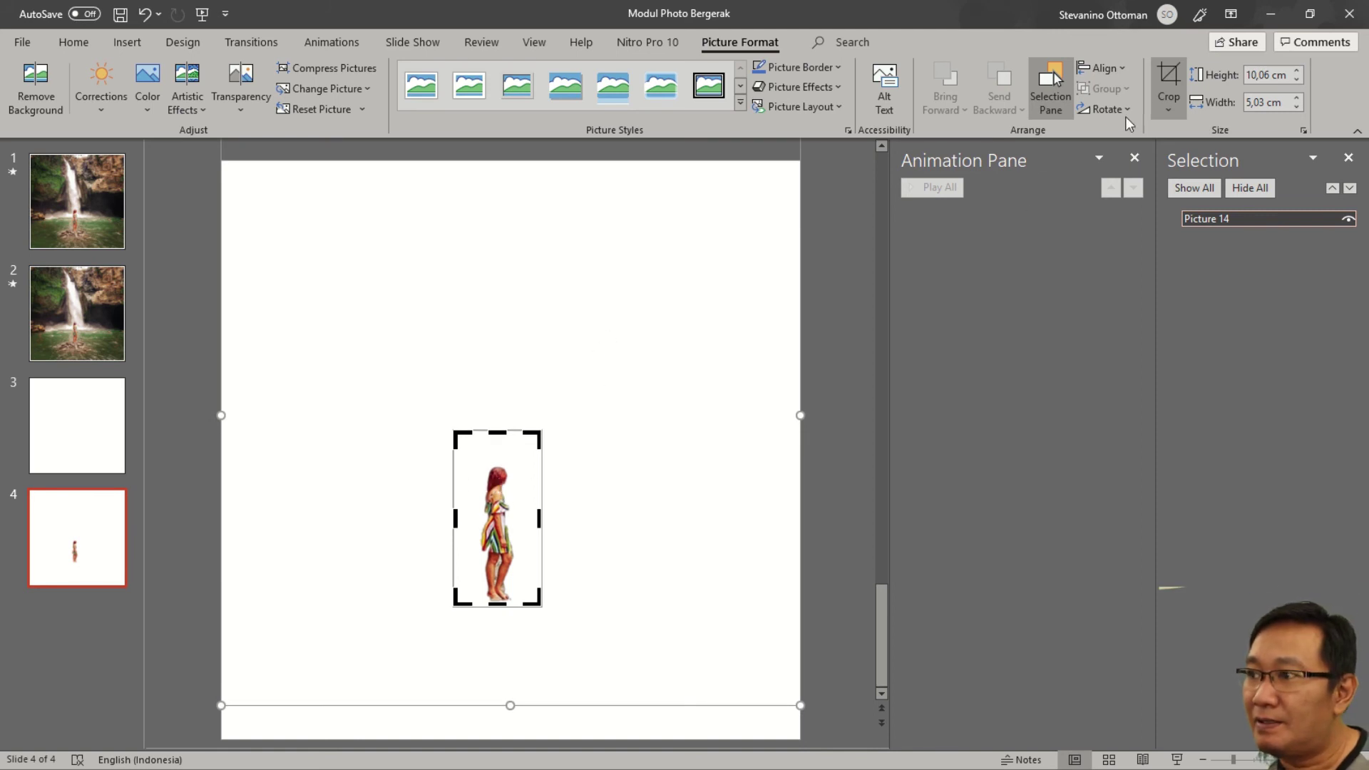
{"action": "left_click", "coordinate": [556, 406]}
{"action": "left_click", "coordinate": [503, 490]}
Cut the cropped girl from slide 4 and return to slide 2.
{"action": "right_click", "coordinate": [503, 491]}
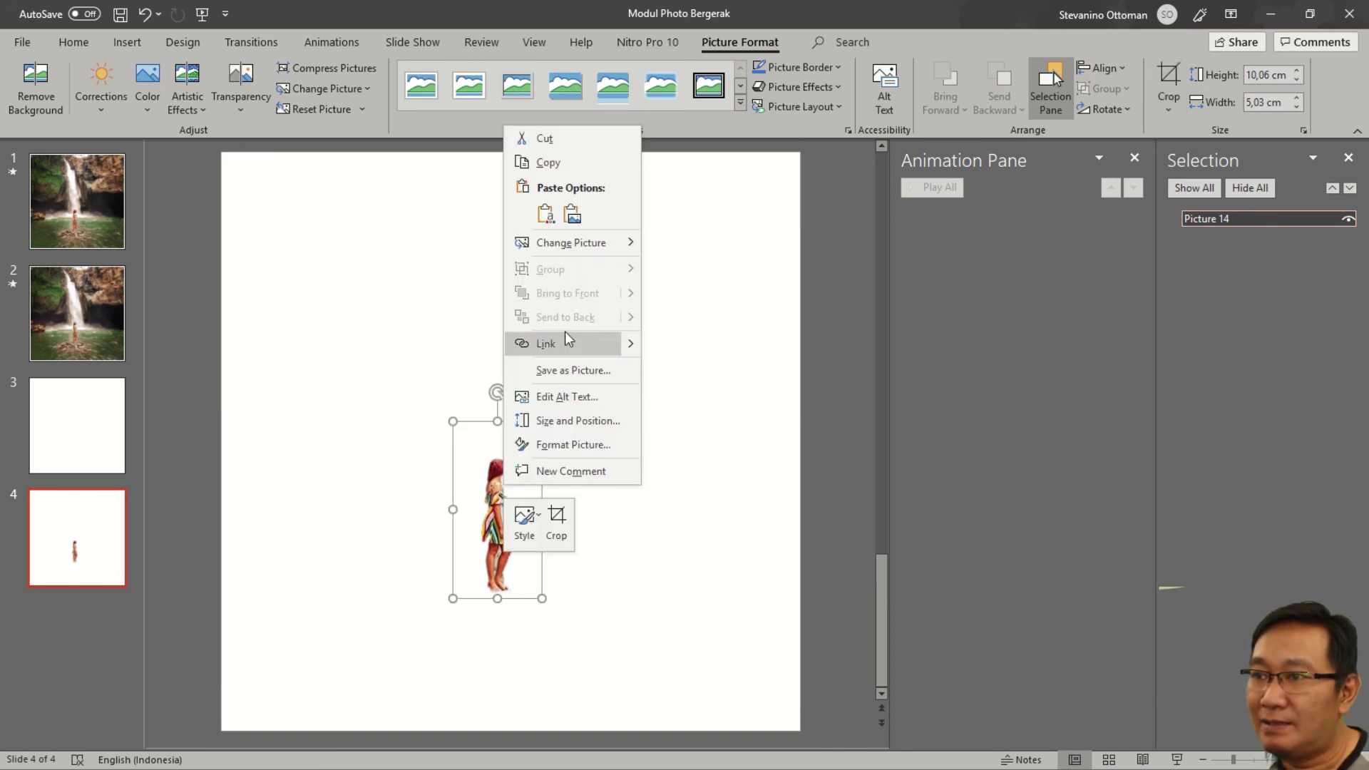
{"action": "left_click", "coordinate": [567, 138]}
{"action": "left_click", "coordinate": [96, 317]}
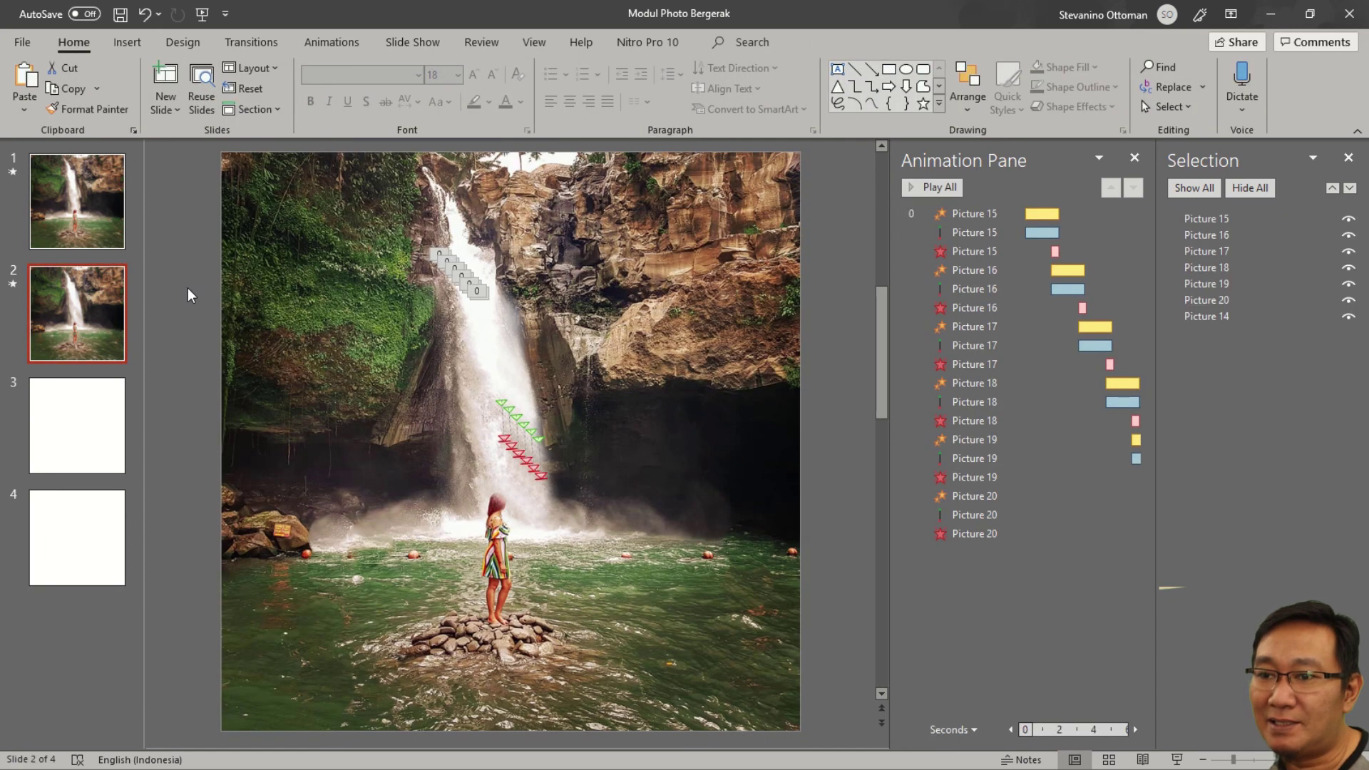
Paste the girl cutout onto slide 2, align it over the photo's girl, and preview the animation.
{"action": "right_click", "coordinate": [189, 289]}
{"action": "left_click", "coordinate": [232, 330]}
{"action": "left_click", "coordinate": [232, 330]}
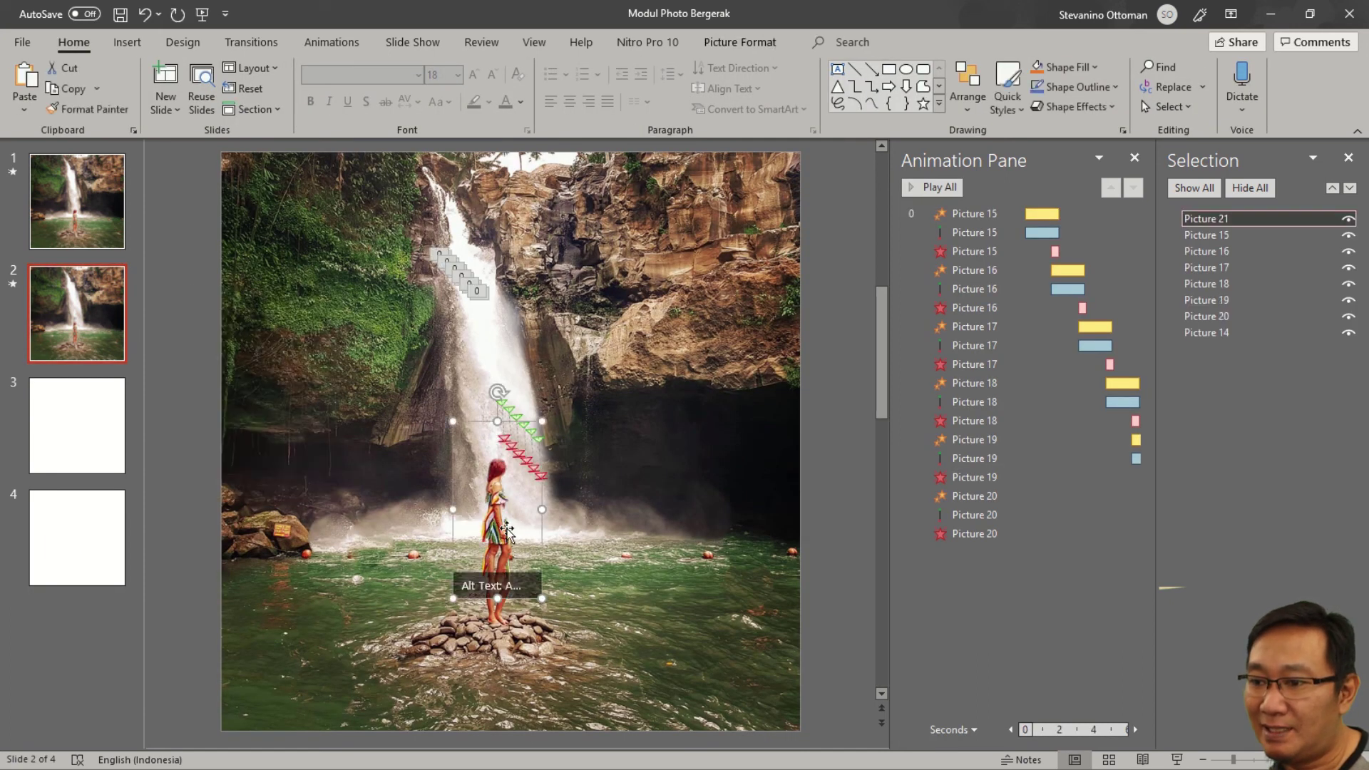
{"action": "left_click_drag", "start_coordinate": [503, 552], "coordinate": [500, 548]}
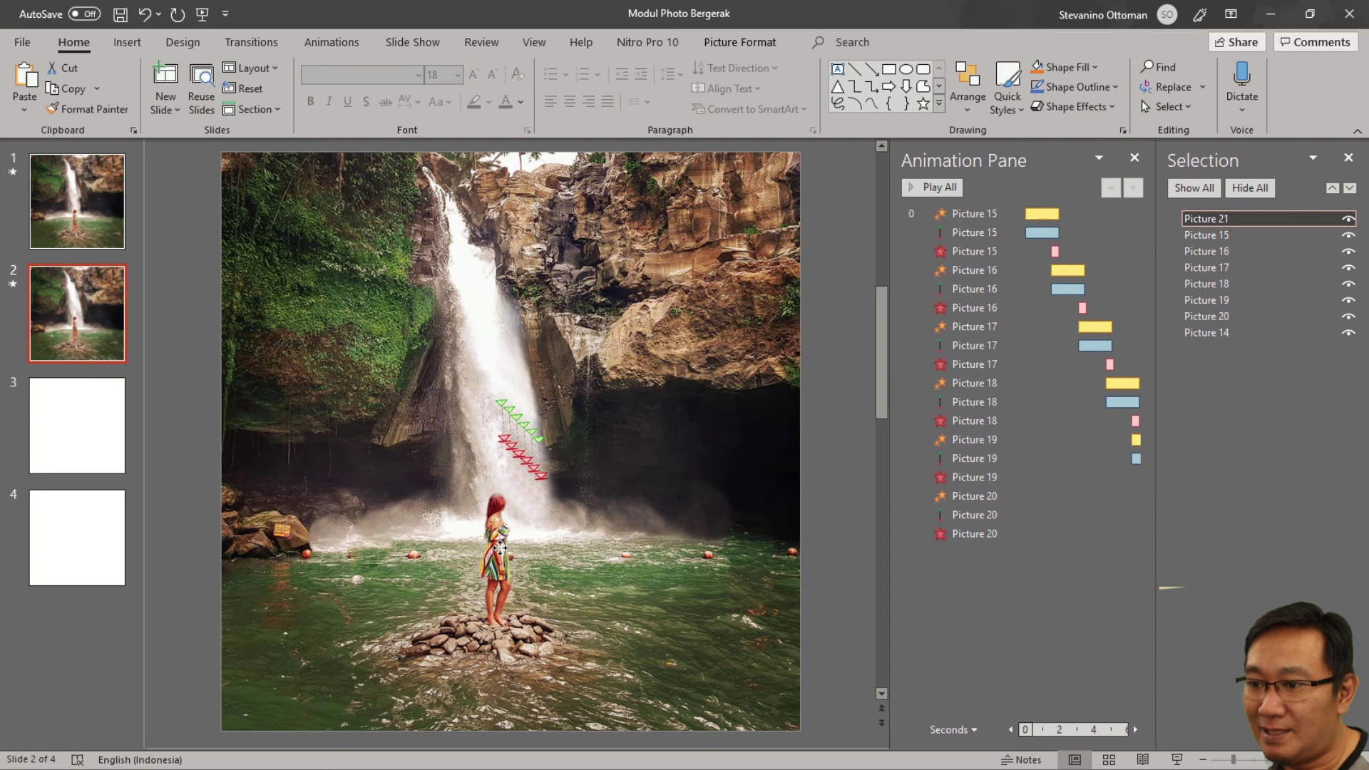
{"action": "left_click", "coordinate": [14, 286]}
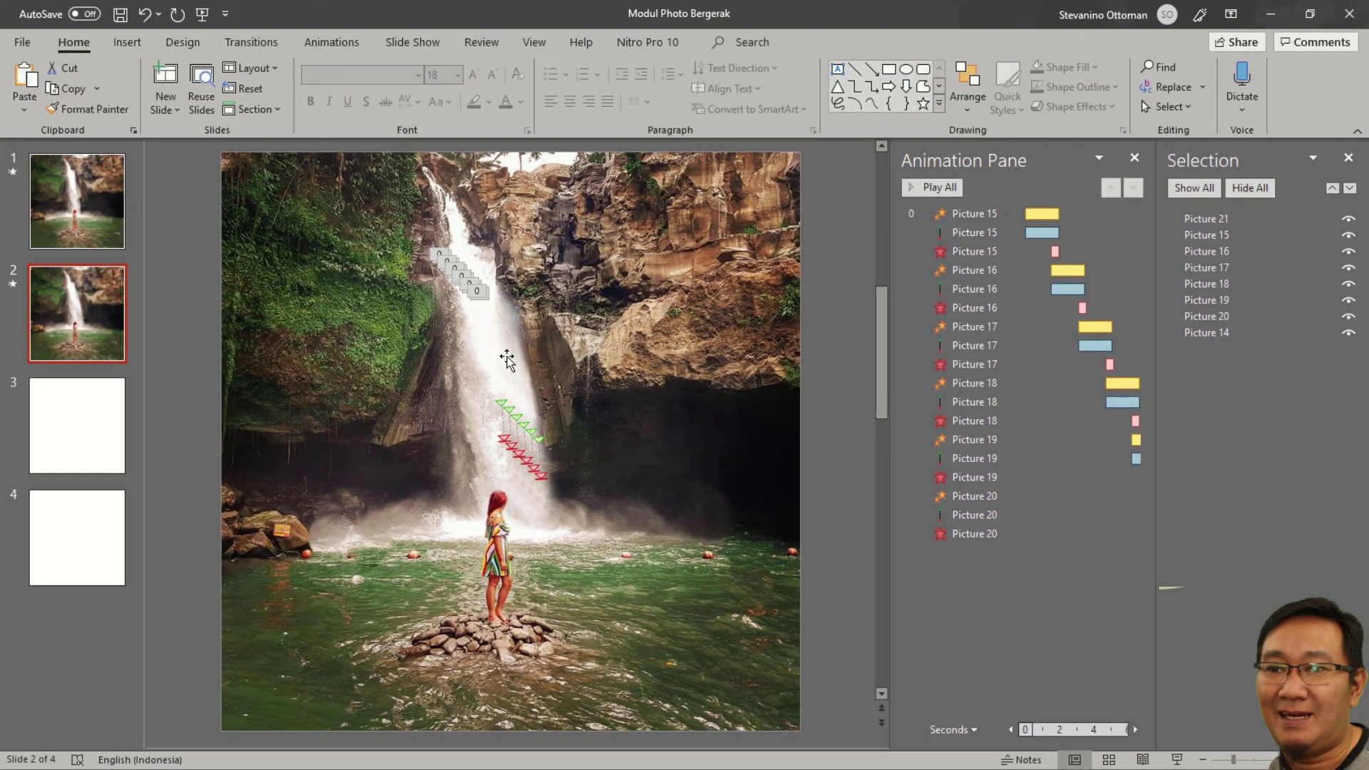
Return to slide 1 and start the full-screen slide show from the beginning with F5.
{"action": "scroll", "coordinate": [212, 336], "scroll_direction": "up", "scroll_amount": 2}
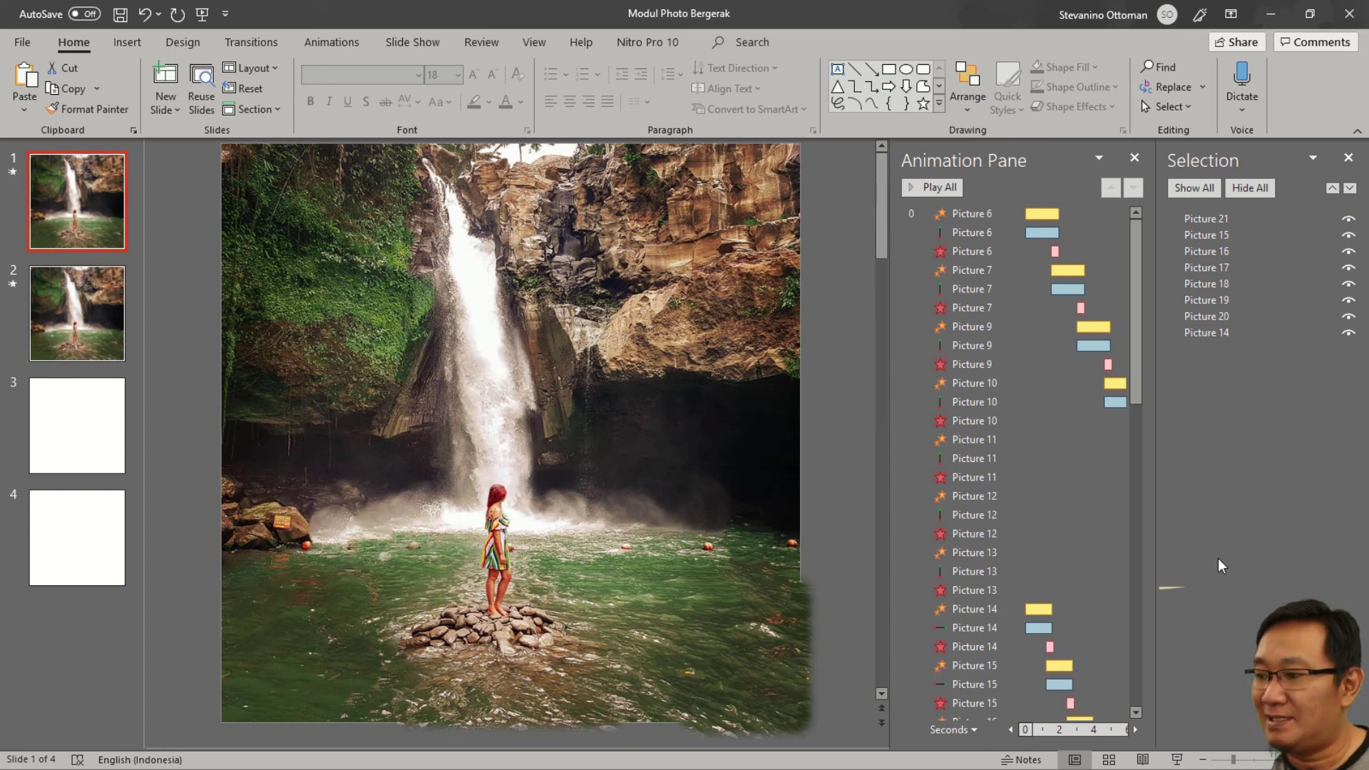
{"action": "key", "text": "F5"}
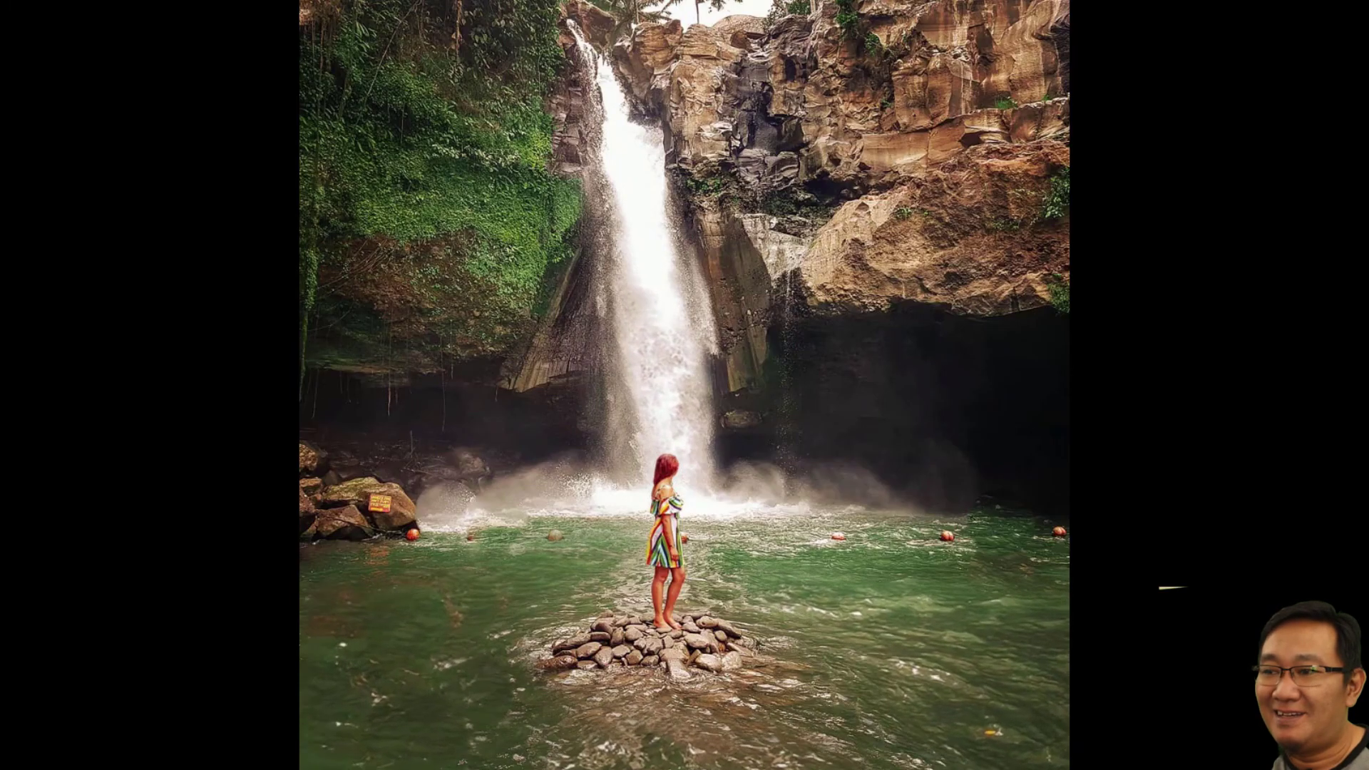